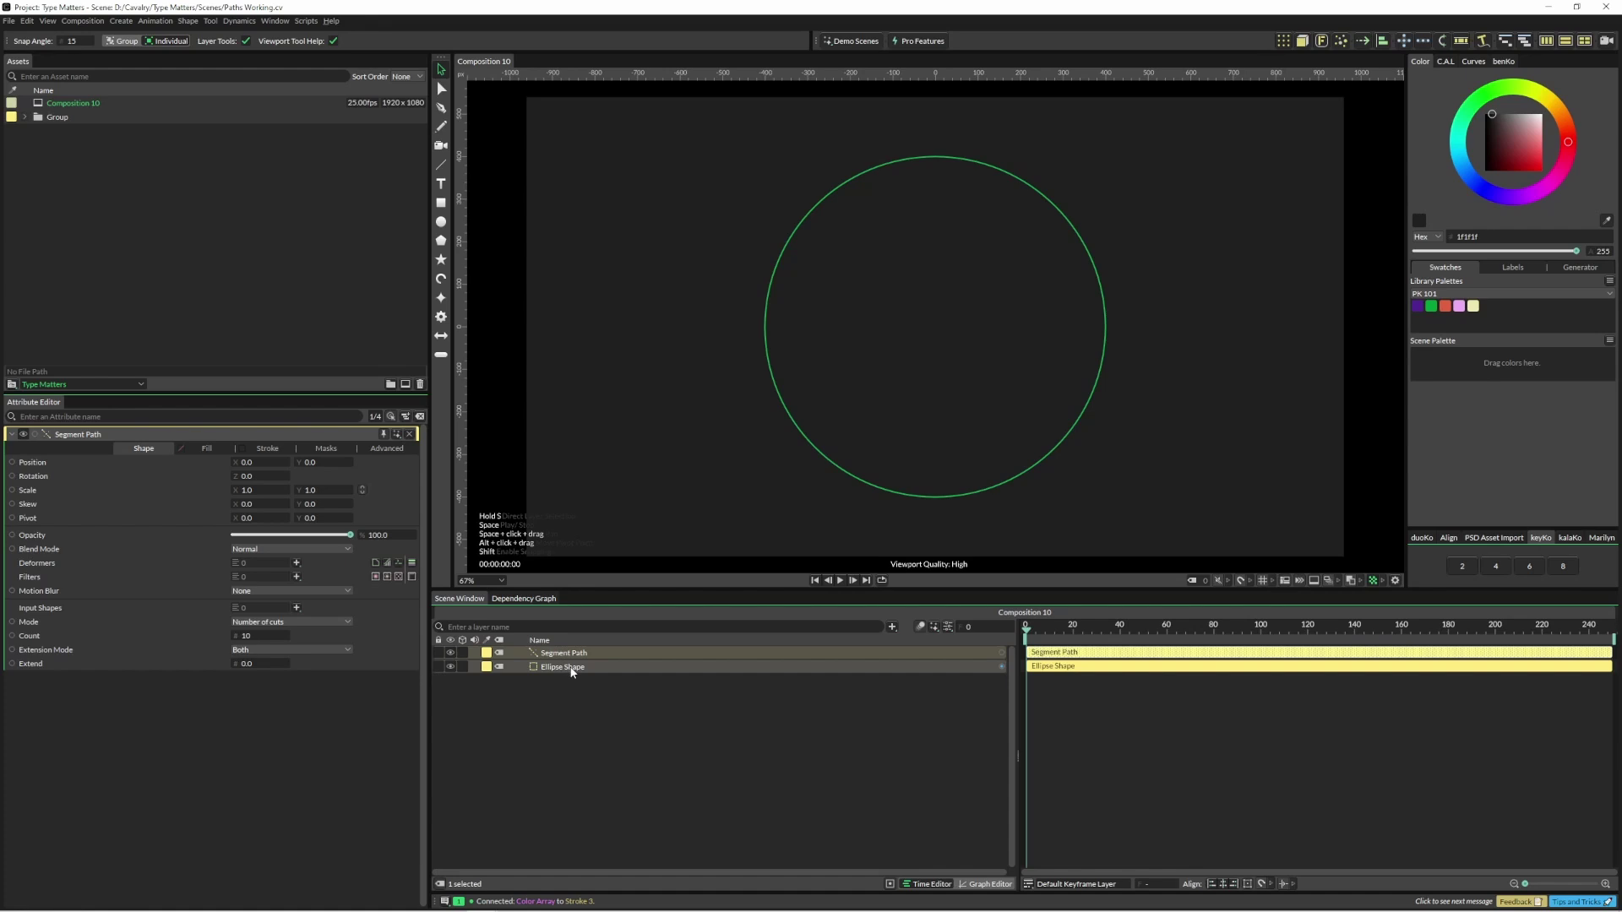
Step: Feed the ellipse into the Segment Path, hide the original ellipse, and make the stroke white
left_click_drag(571, 671, 268, 608)
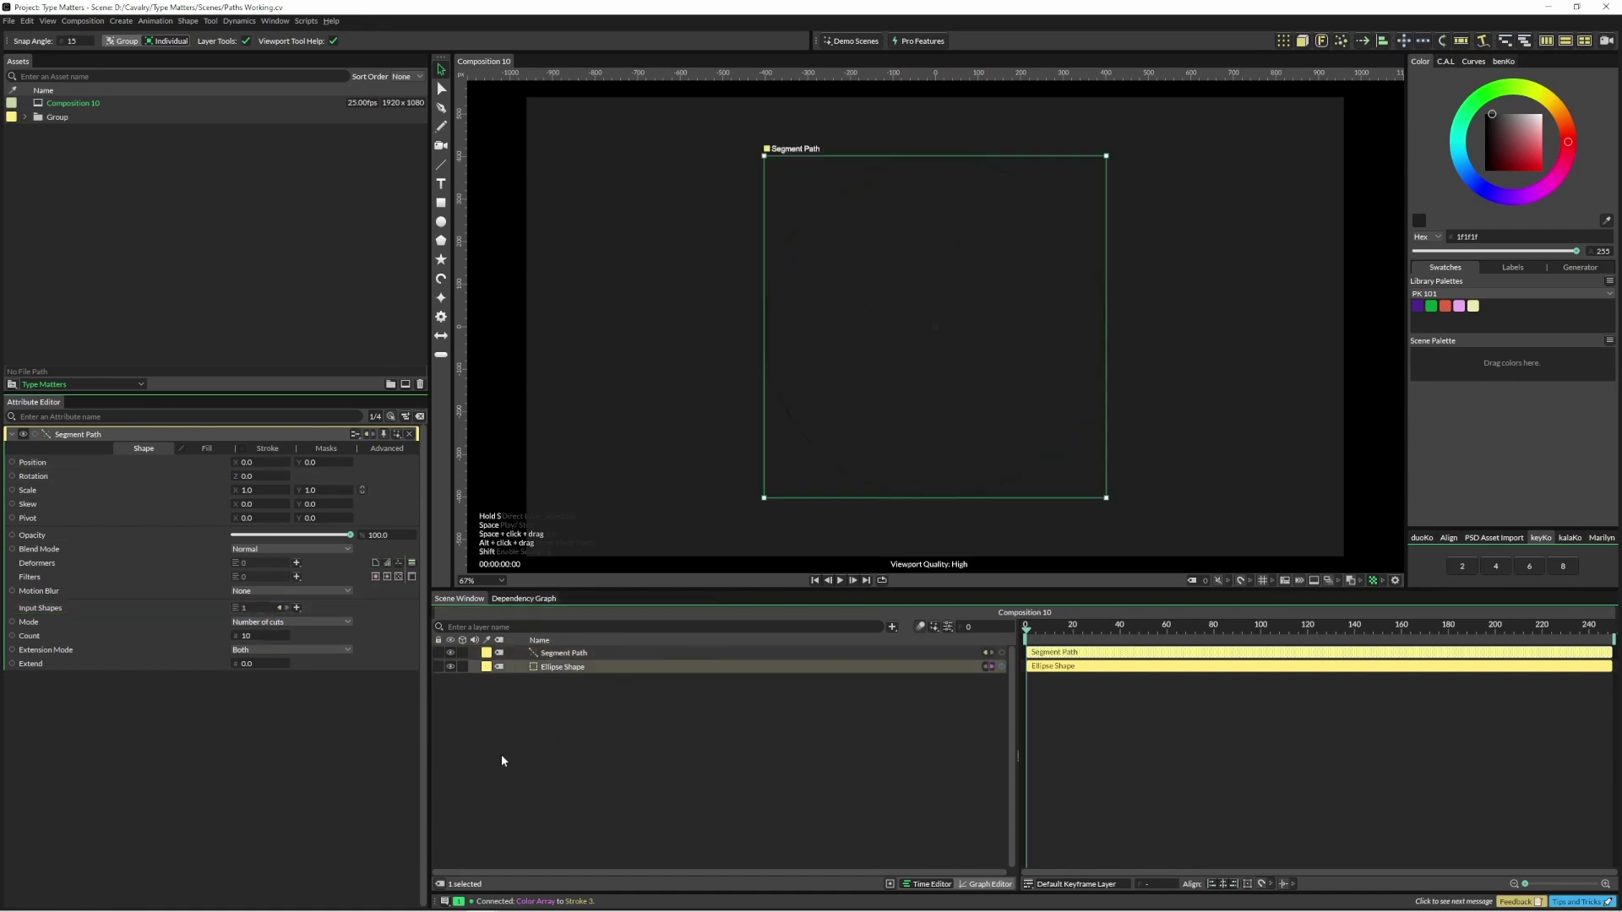
left_click(450, 666)
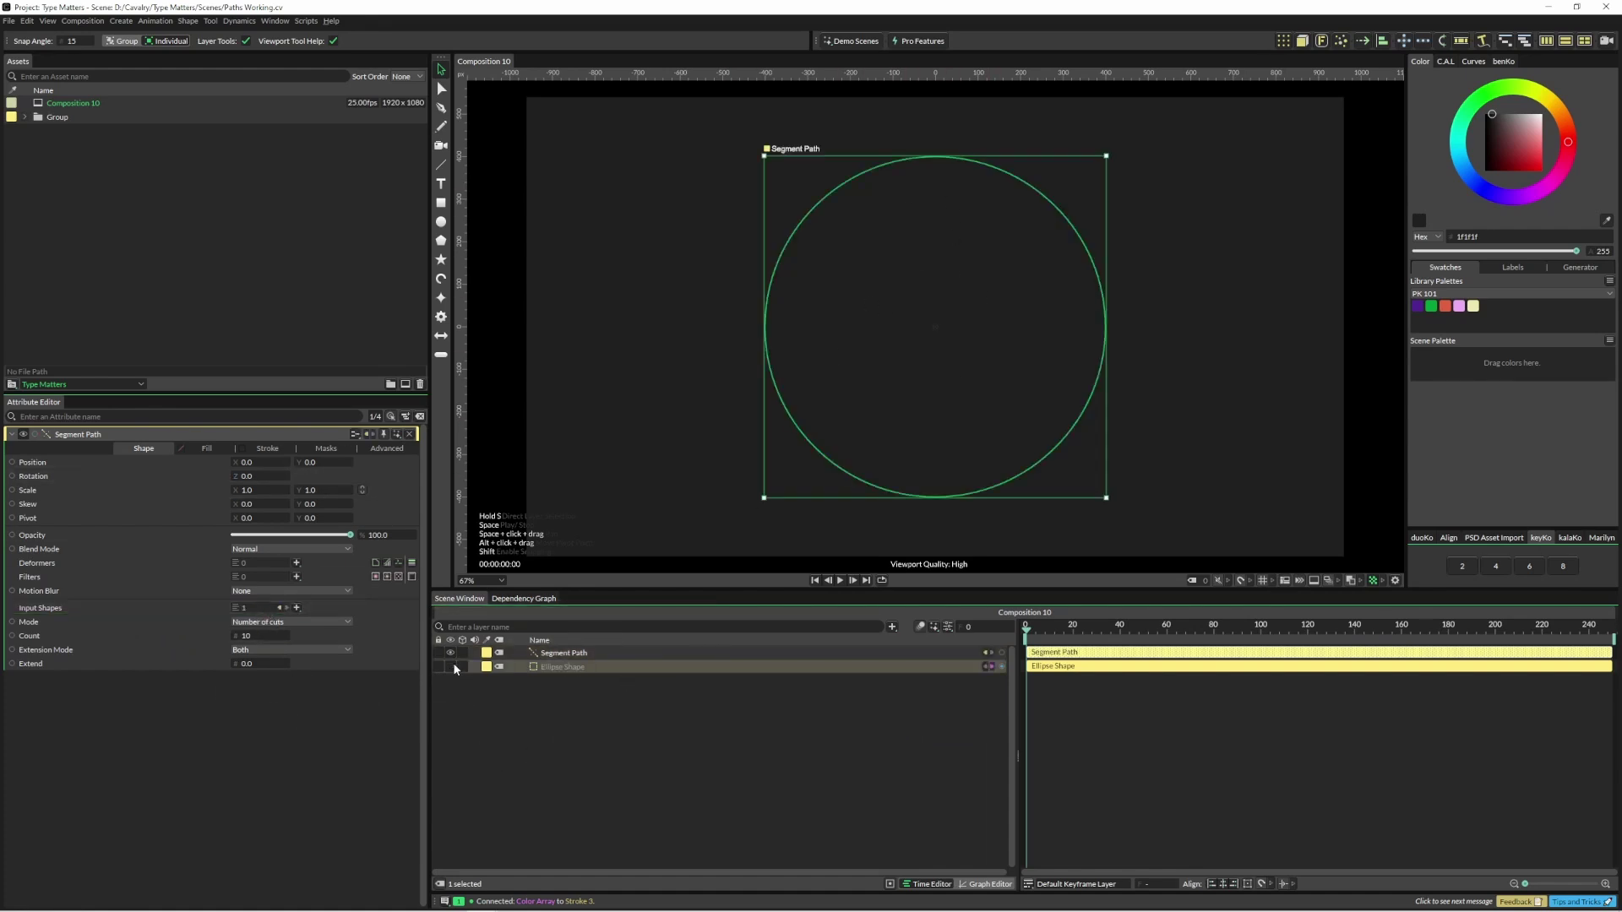
left_click(265, 448)
left_click(257, 488)
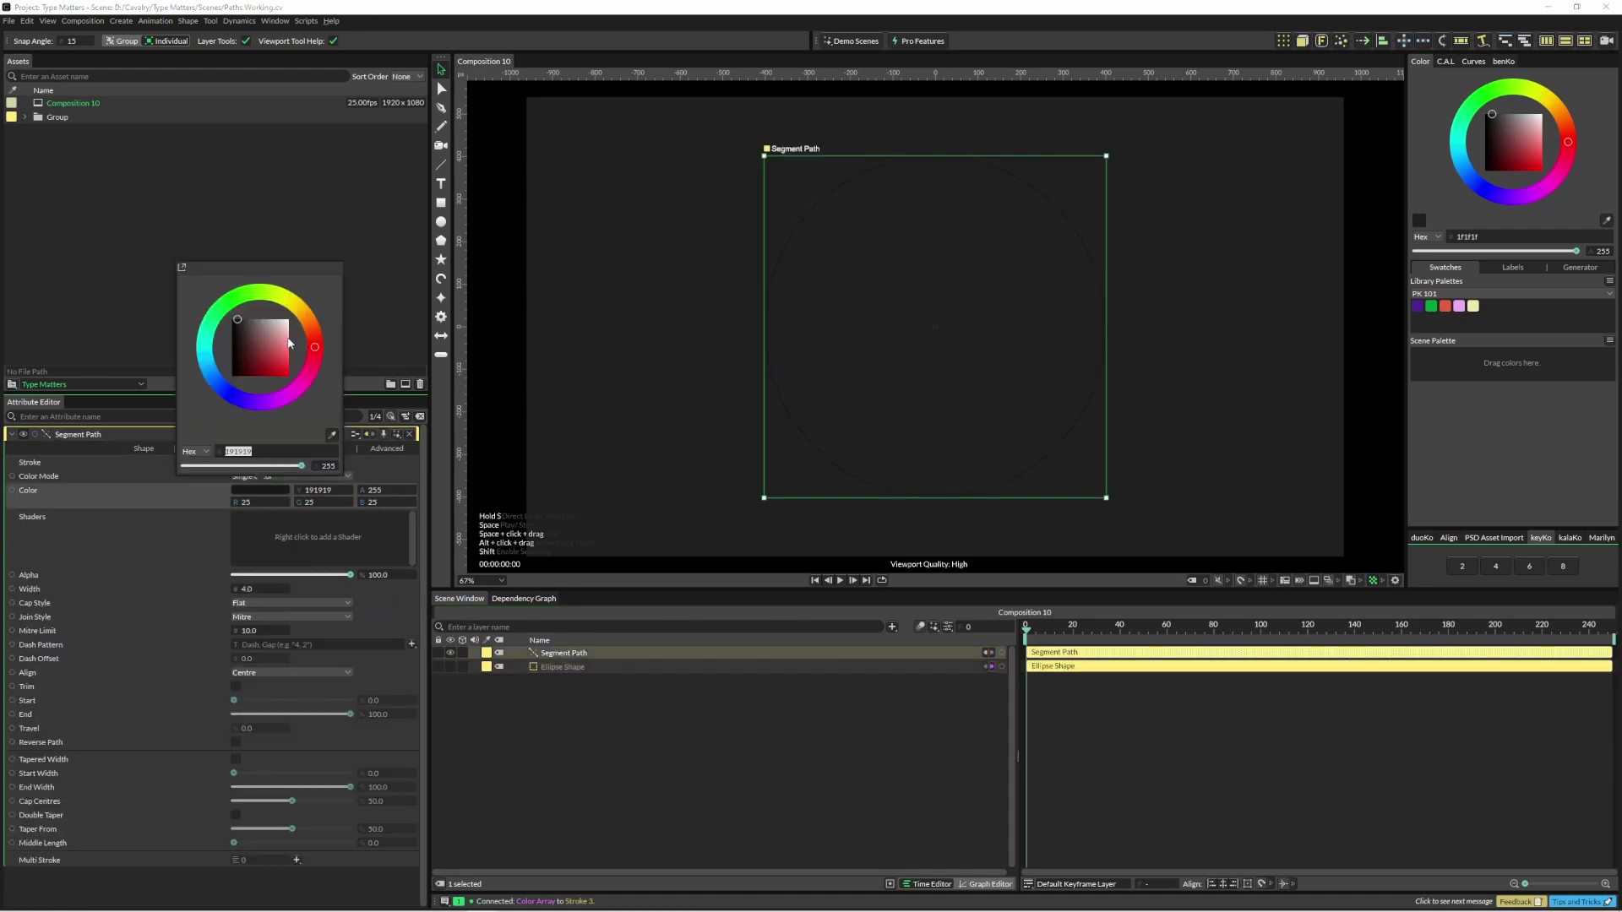
left_click_drag(290, 343, 326, 255)
Step: Enable stroke trimming with the end pulled down near 80, and set the segment count to 20
left_click(235, 686)
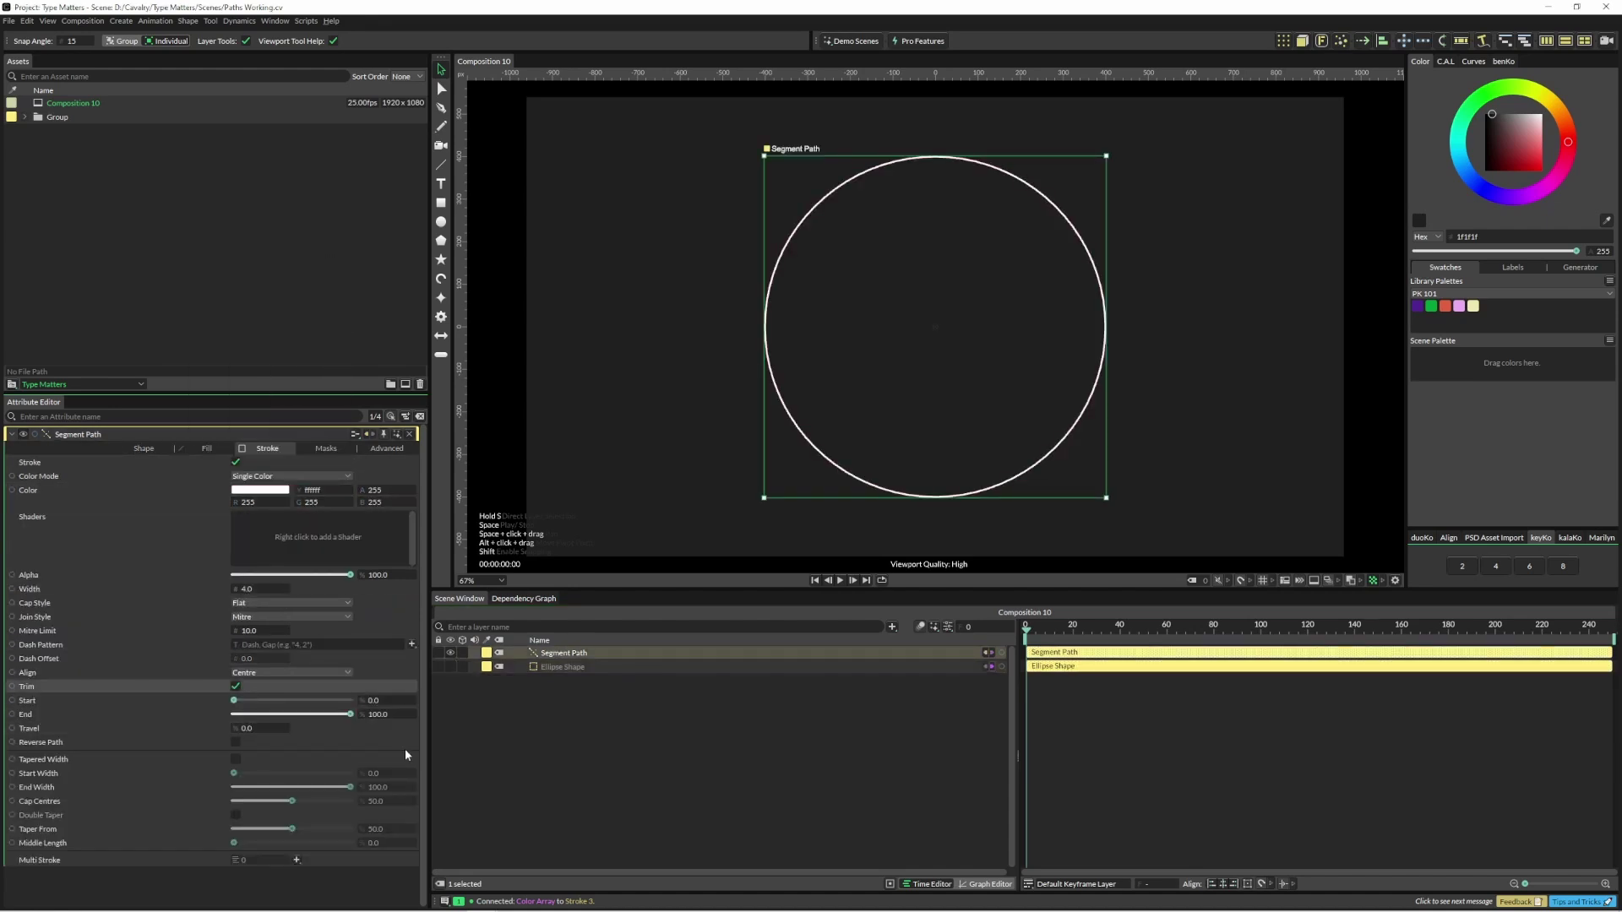
left_click(348, 715)
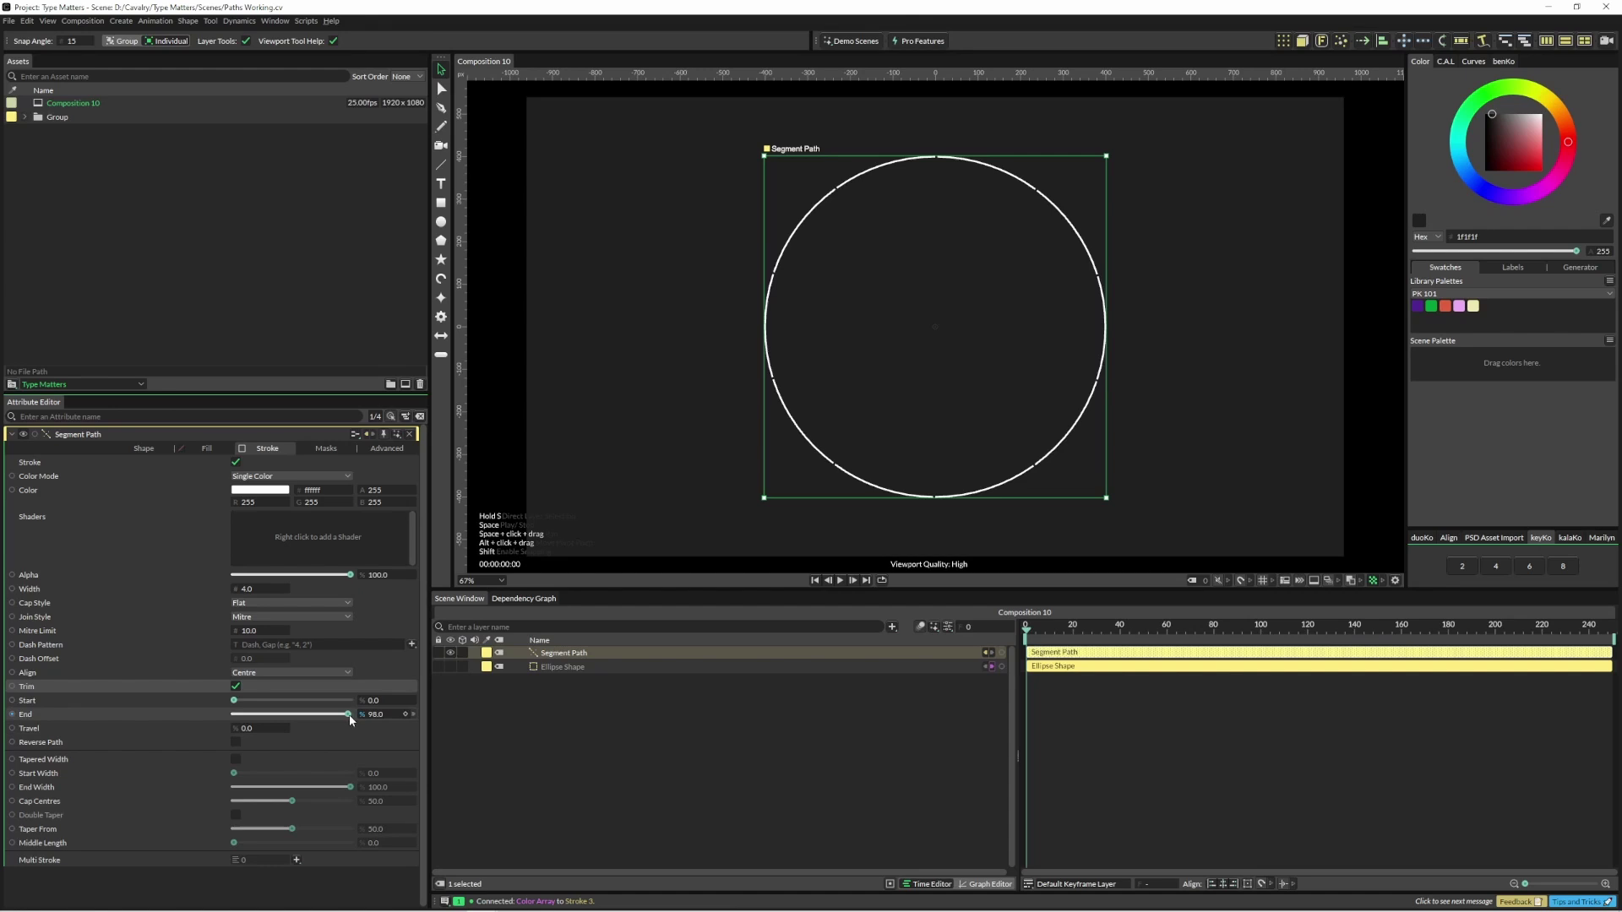
left_click_drag(348, 714, 331, 715)
left_click(157, 449)
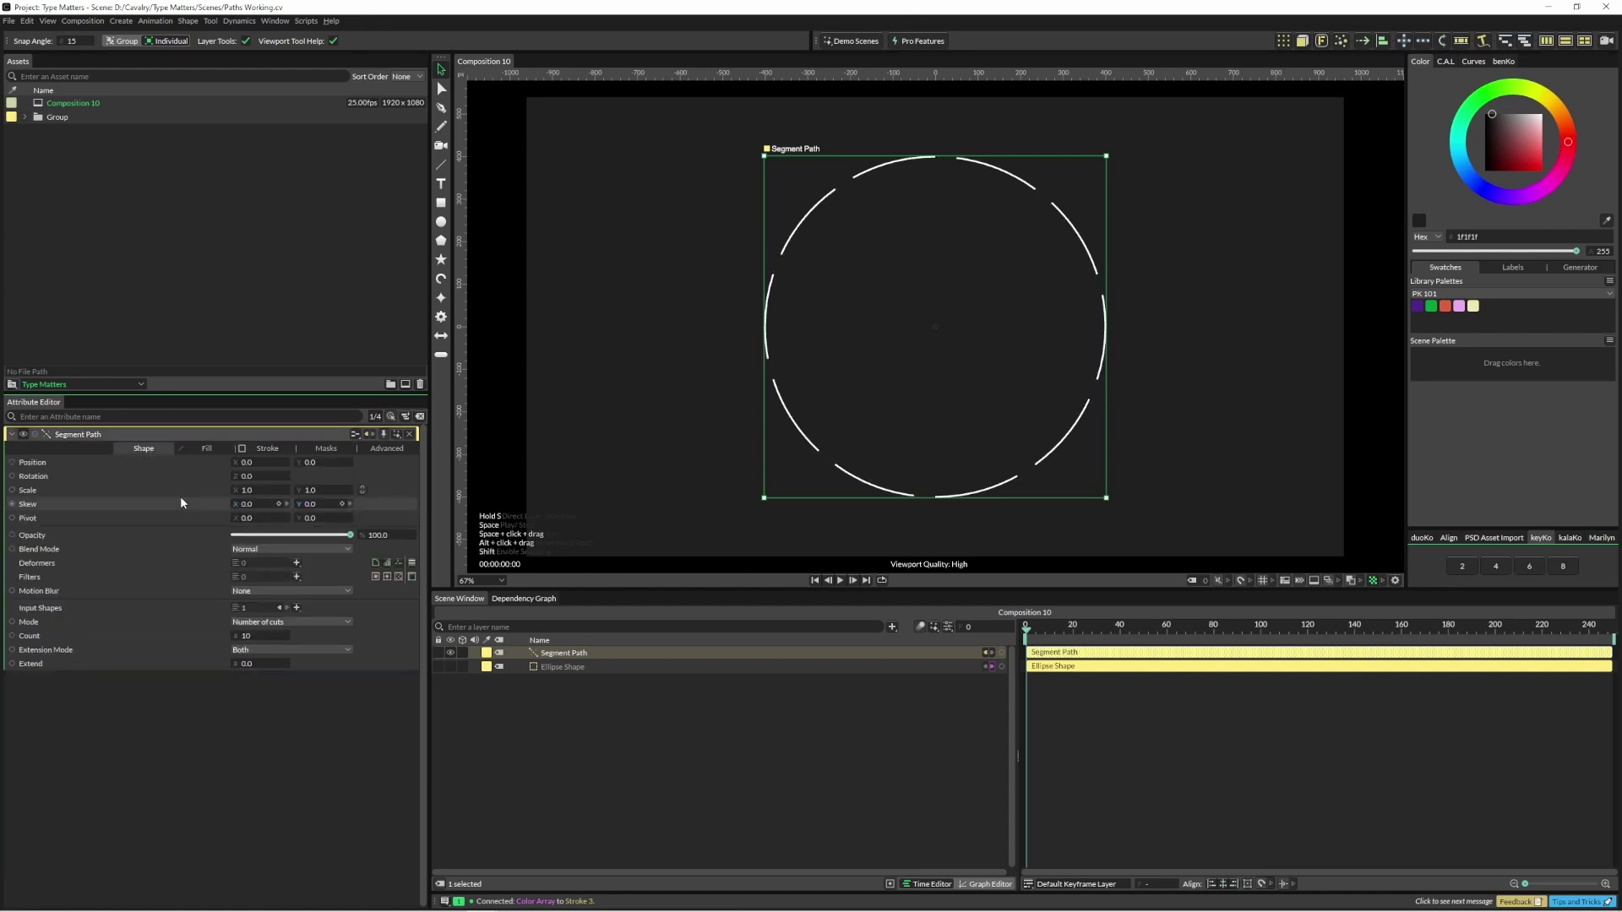
left_click(258, 635)
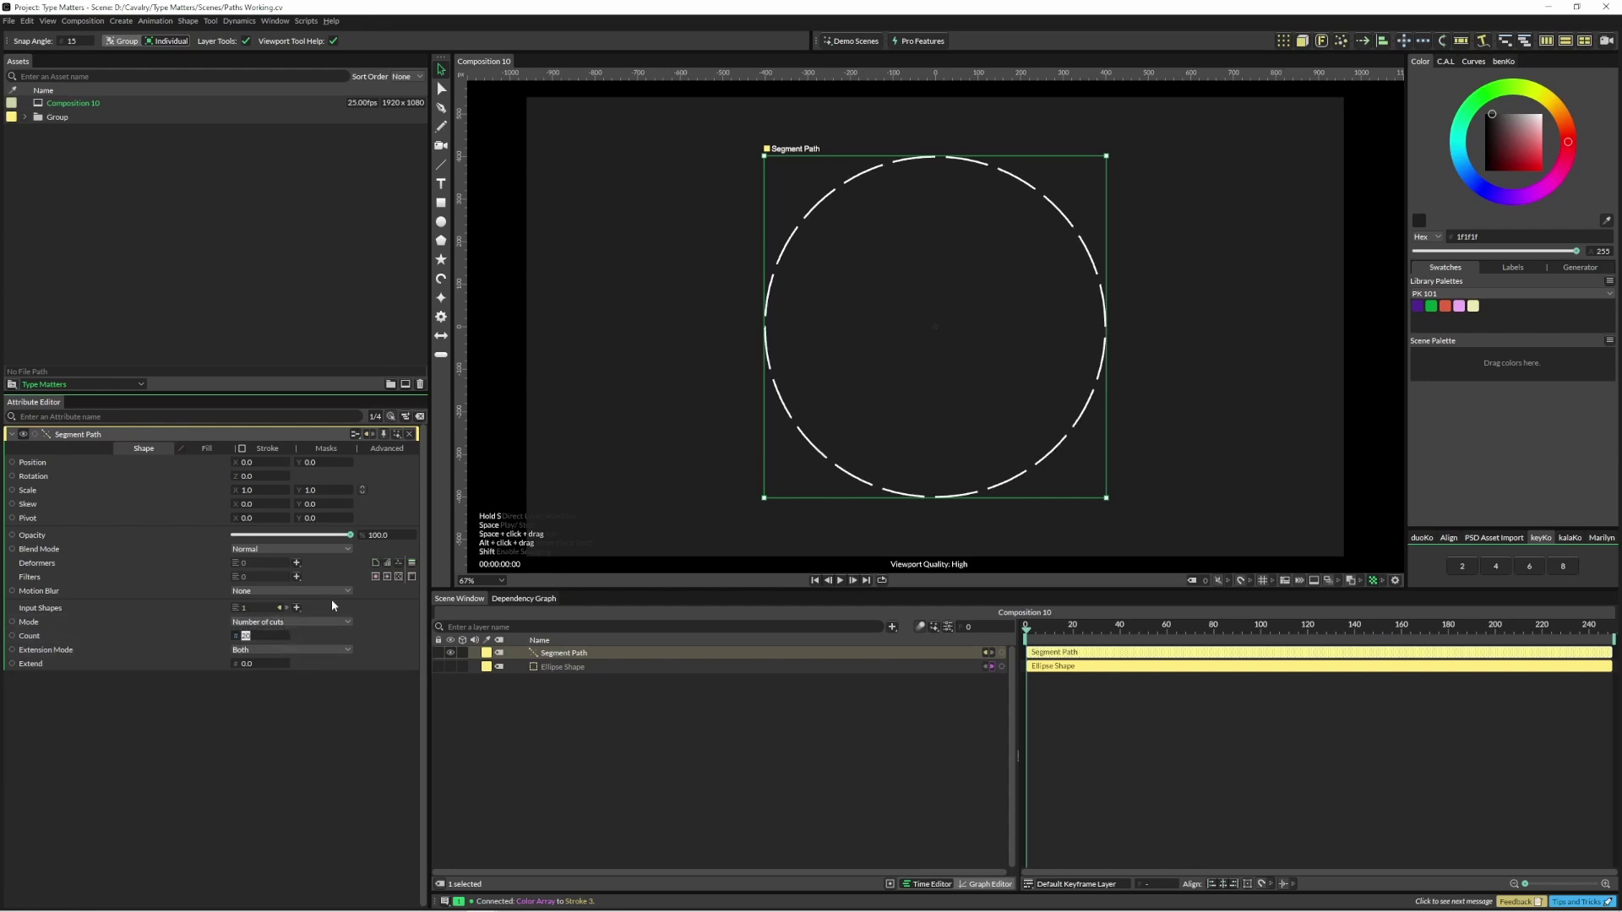
Step: Add a Sub-Mesh deformer to the Segment Path with Replace Stroke enabled
left_click(296, 563)
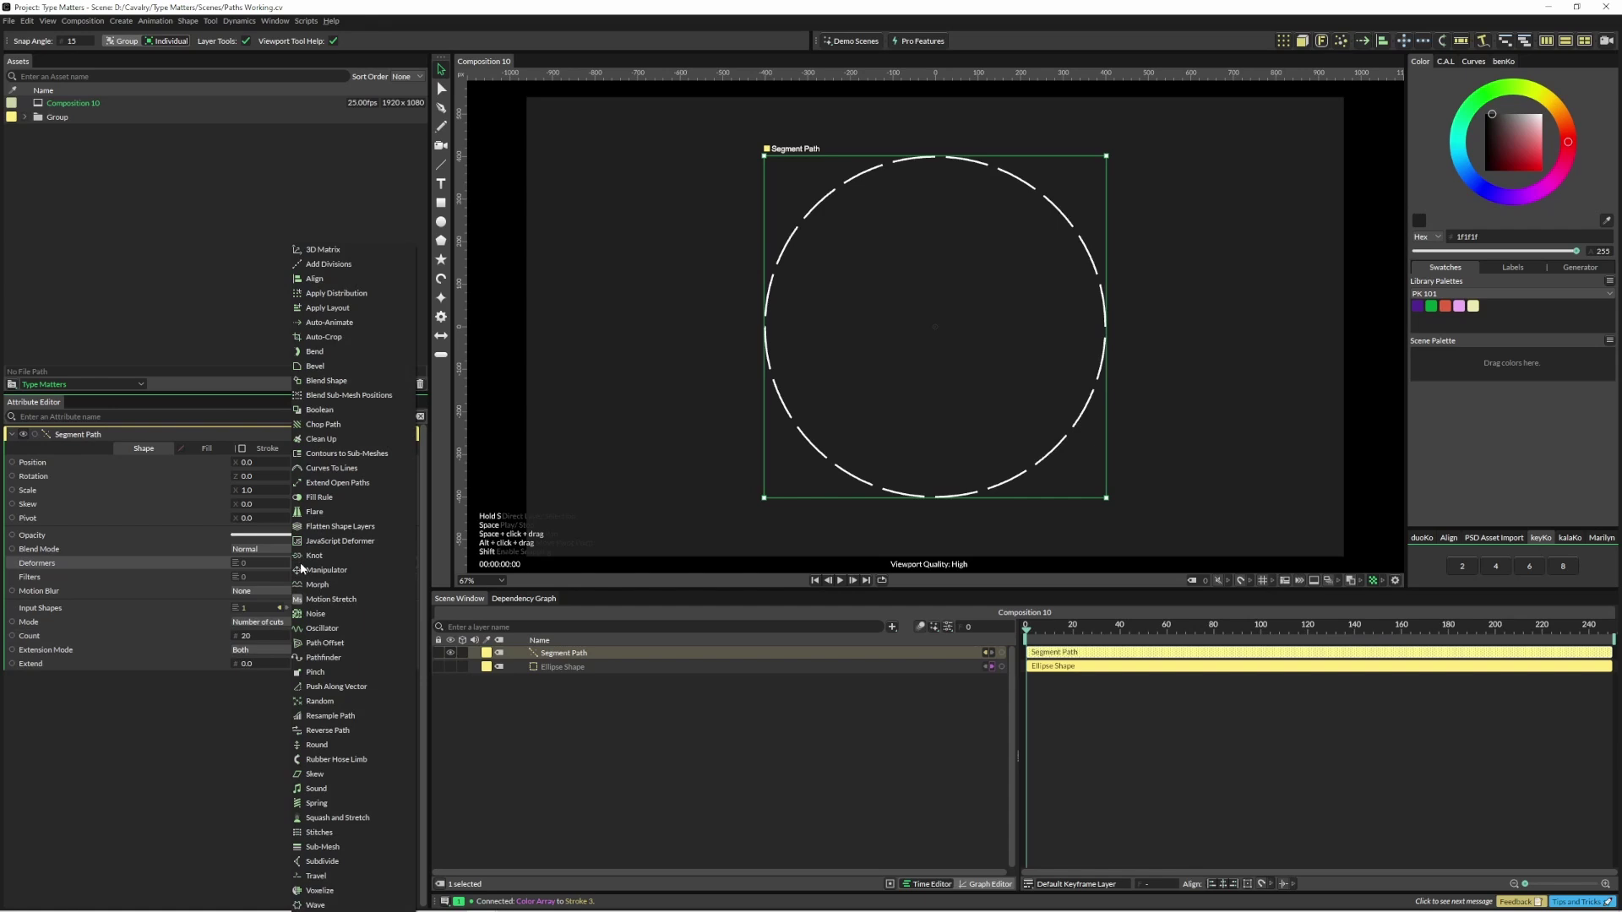
left_click(354, 848)
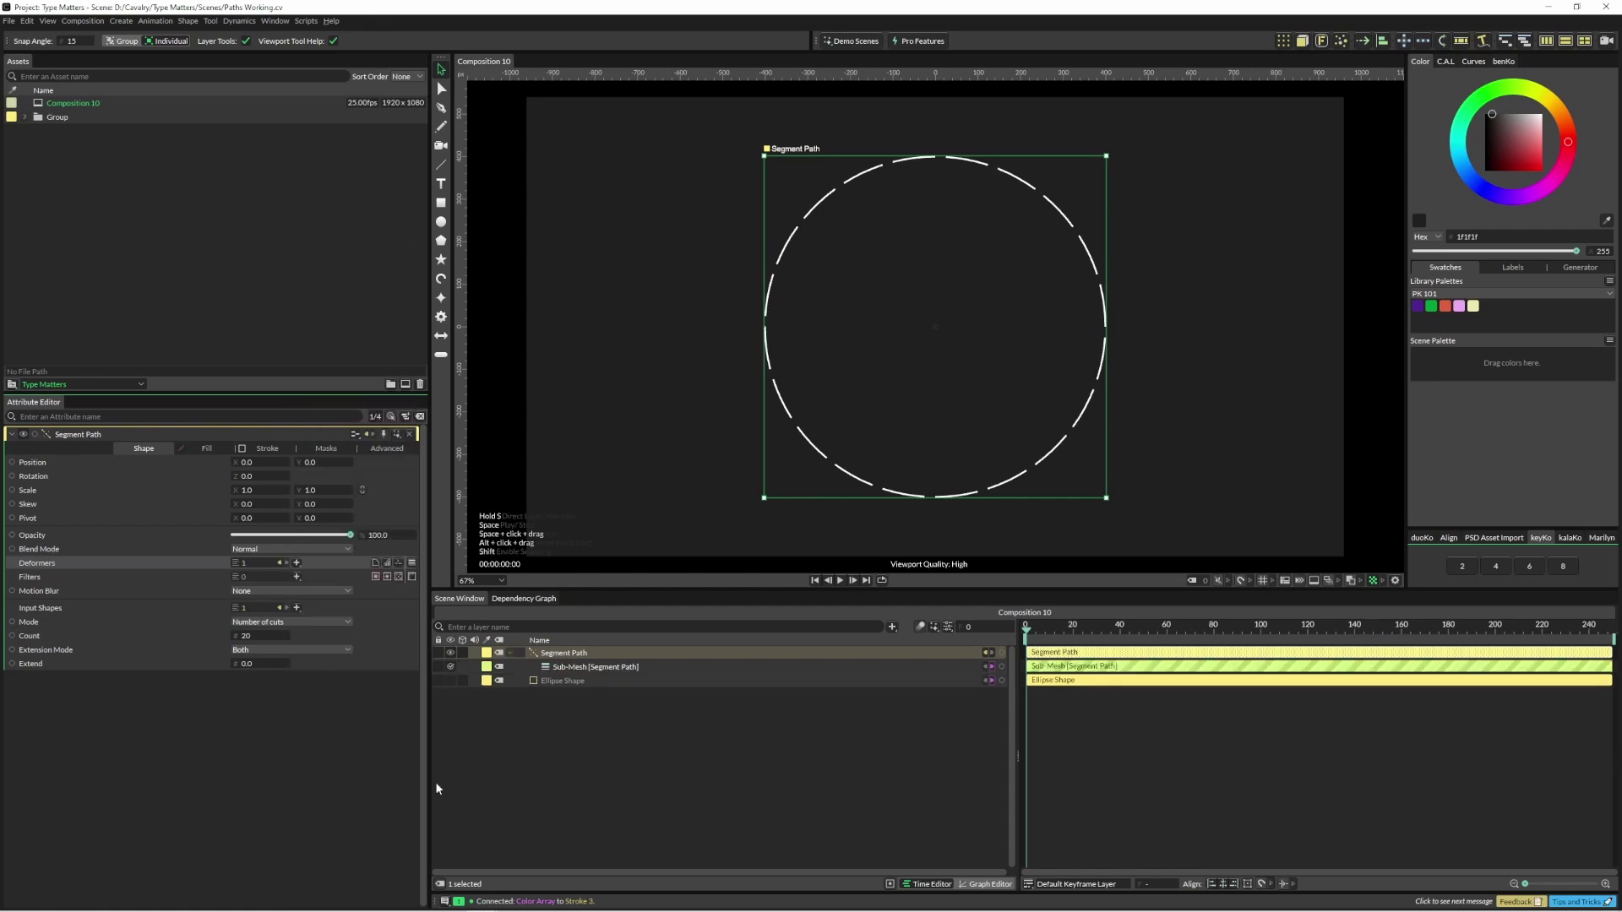
left_click(592, 667)
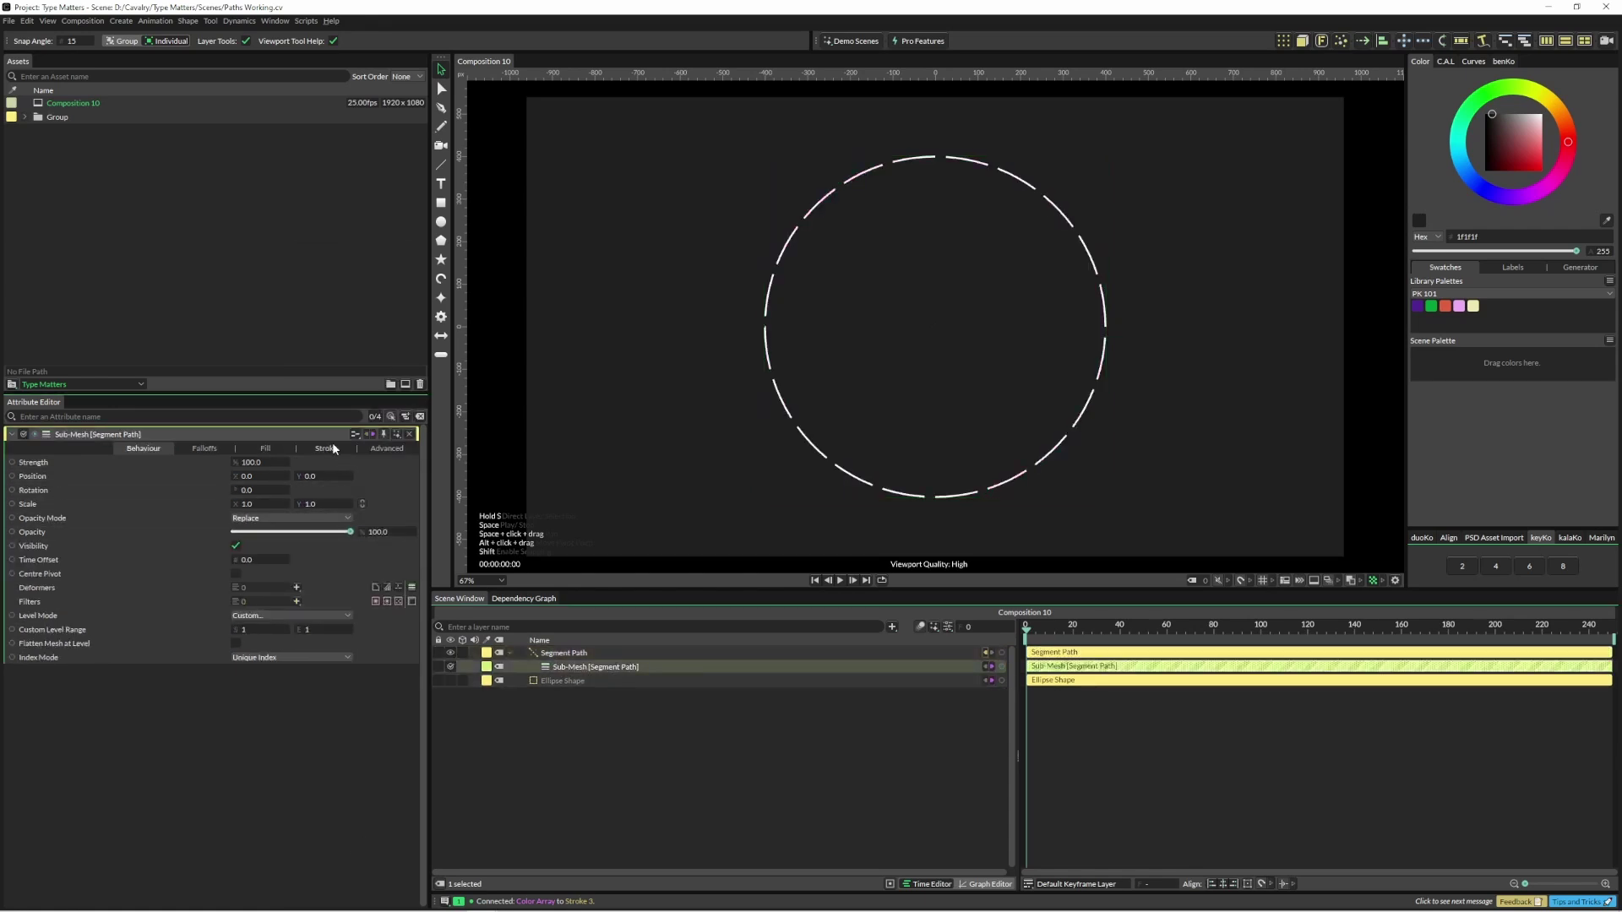
left_click(328, 448)
left_click(236, 463)
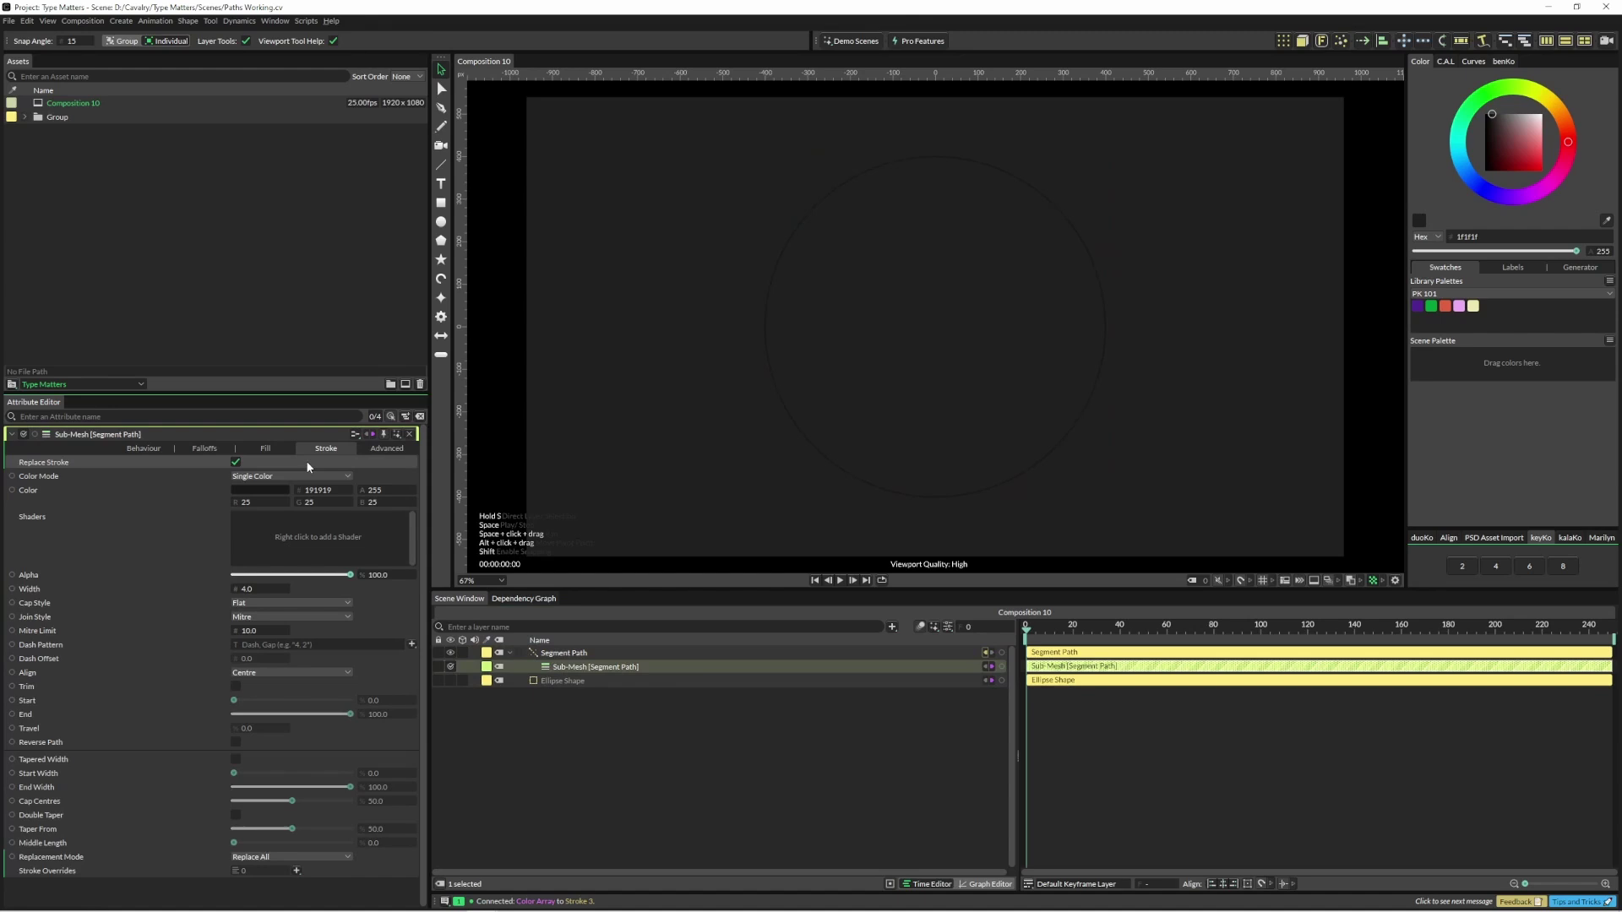
Step: Create a Color Array from the PK 101 palette and wire it to the Sub-Mesh stroke colour
left_click(1611, 282)
left_click(1551, 387)
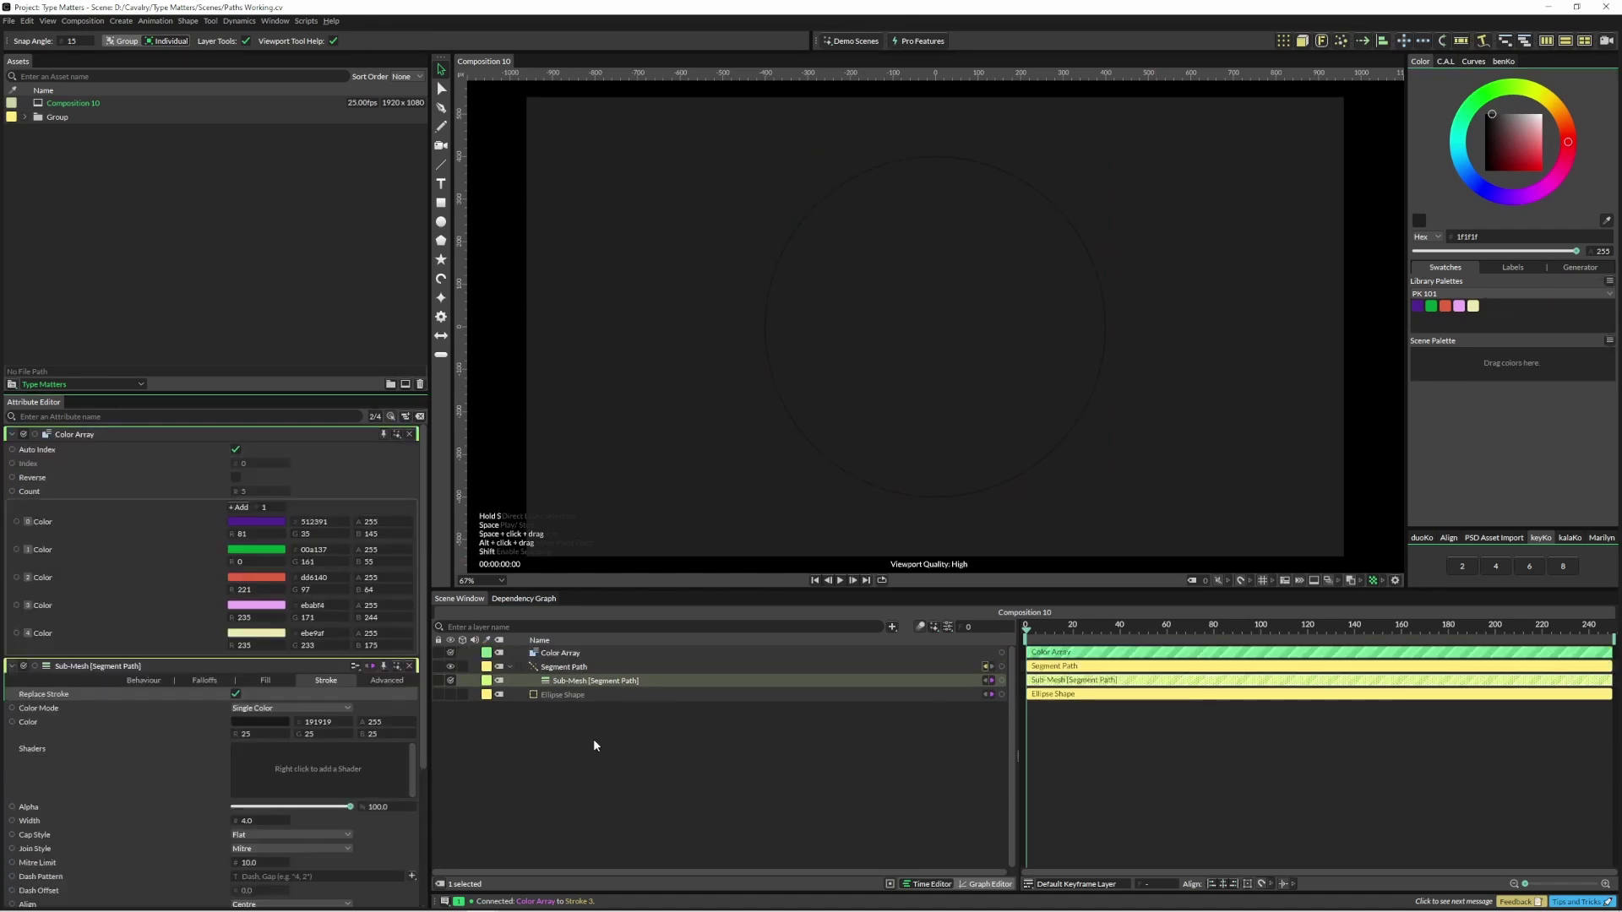
left_click_drag(1001, 653, 422, 691)
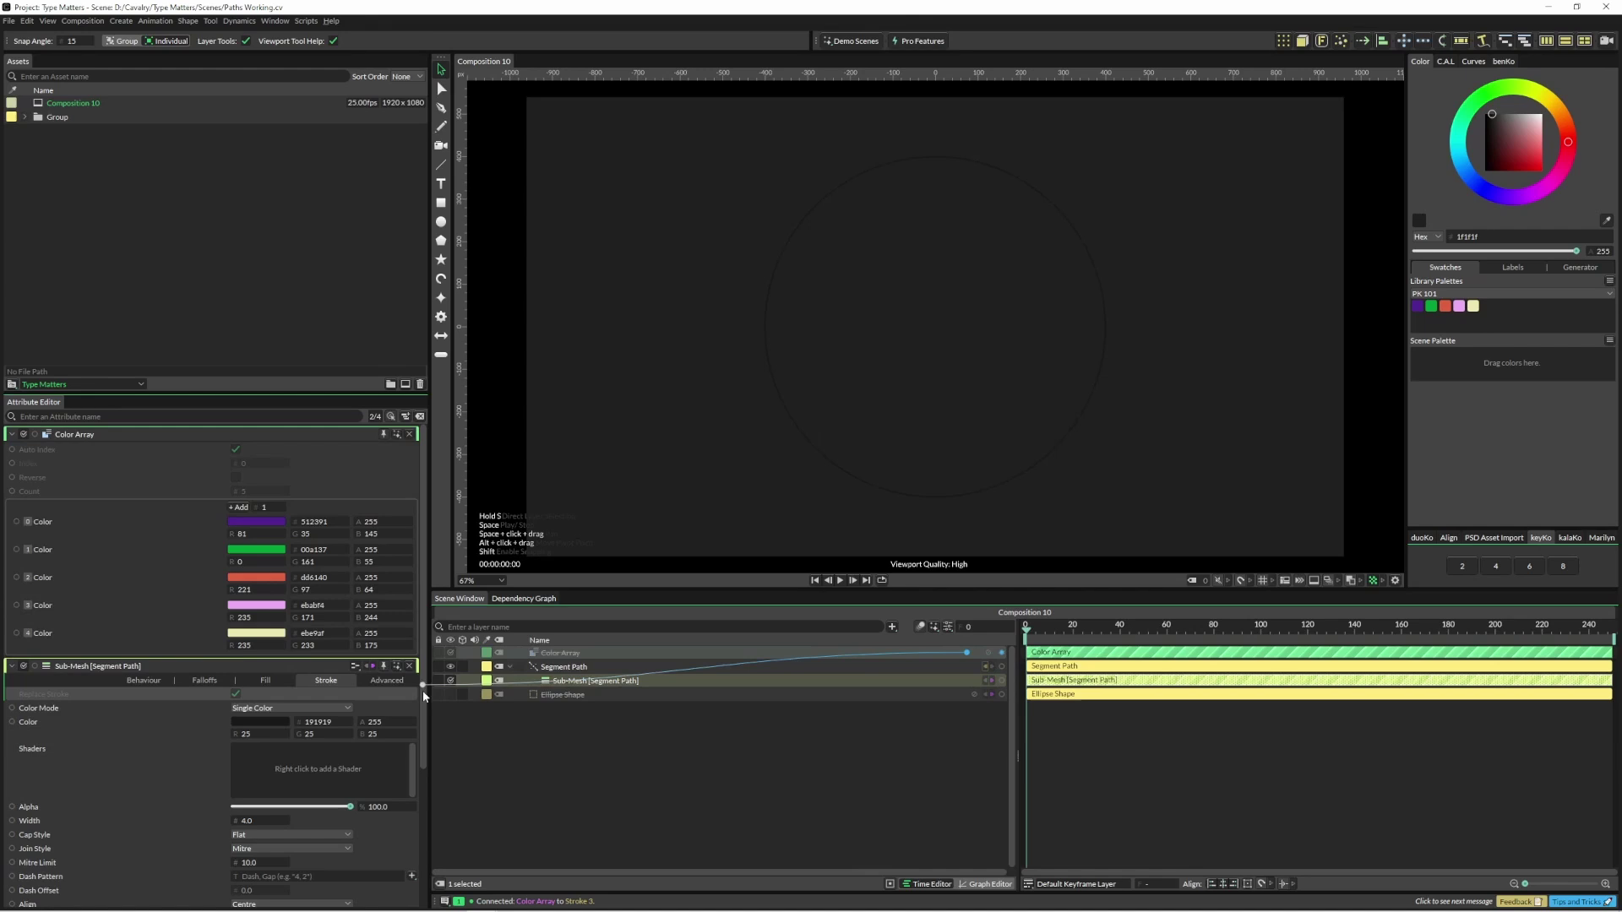
left_click_drag(251, 727, 251, 727)
Step: Set the Segment Path's extension mode to extend both ends
left_click(557, 667)
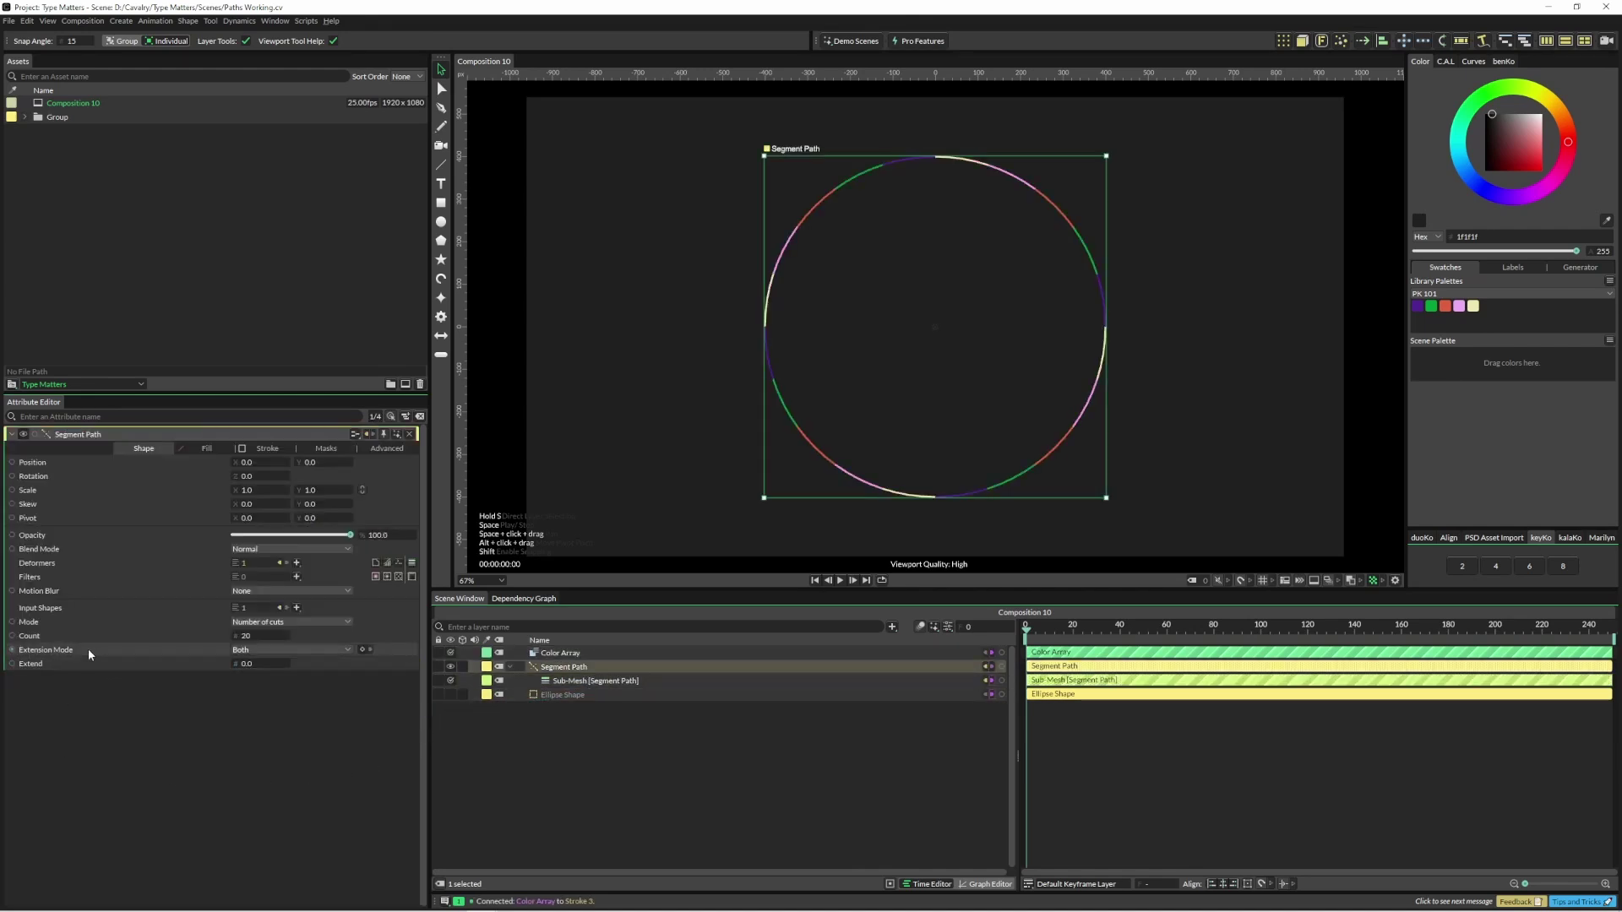
left_click(256, 648)
left_click(257, 647)
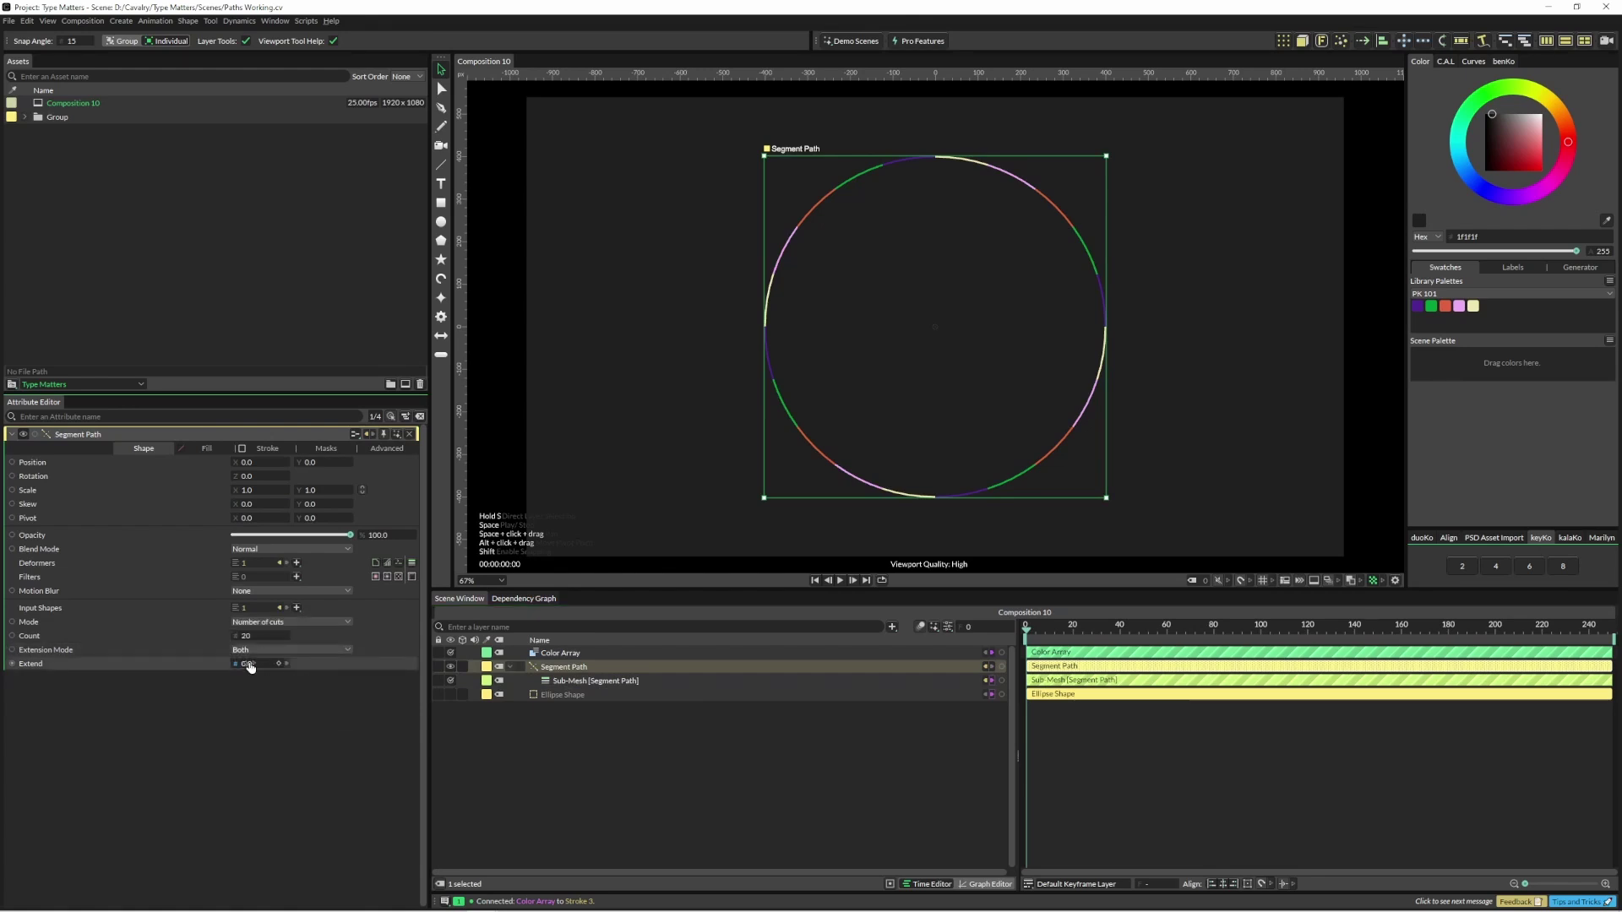
Step: Stretch the segments into long crossing lines and set the segment count to 40
left_click_drag(250, 666, 1491, 601)
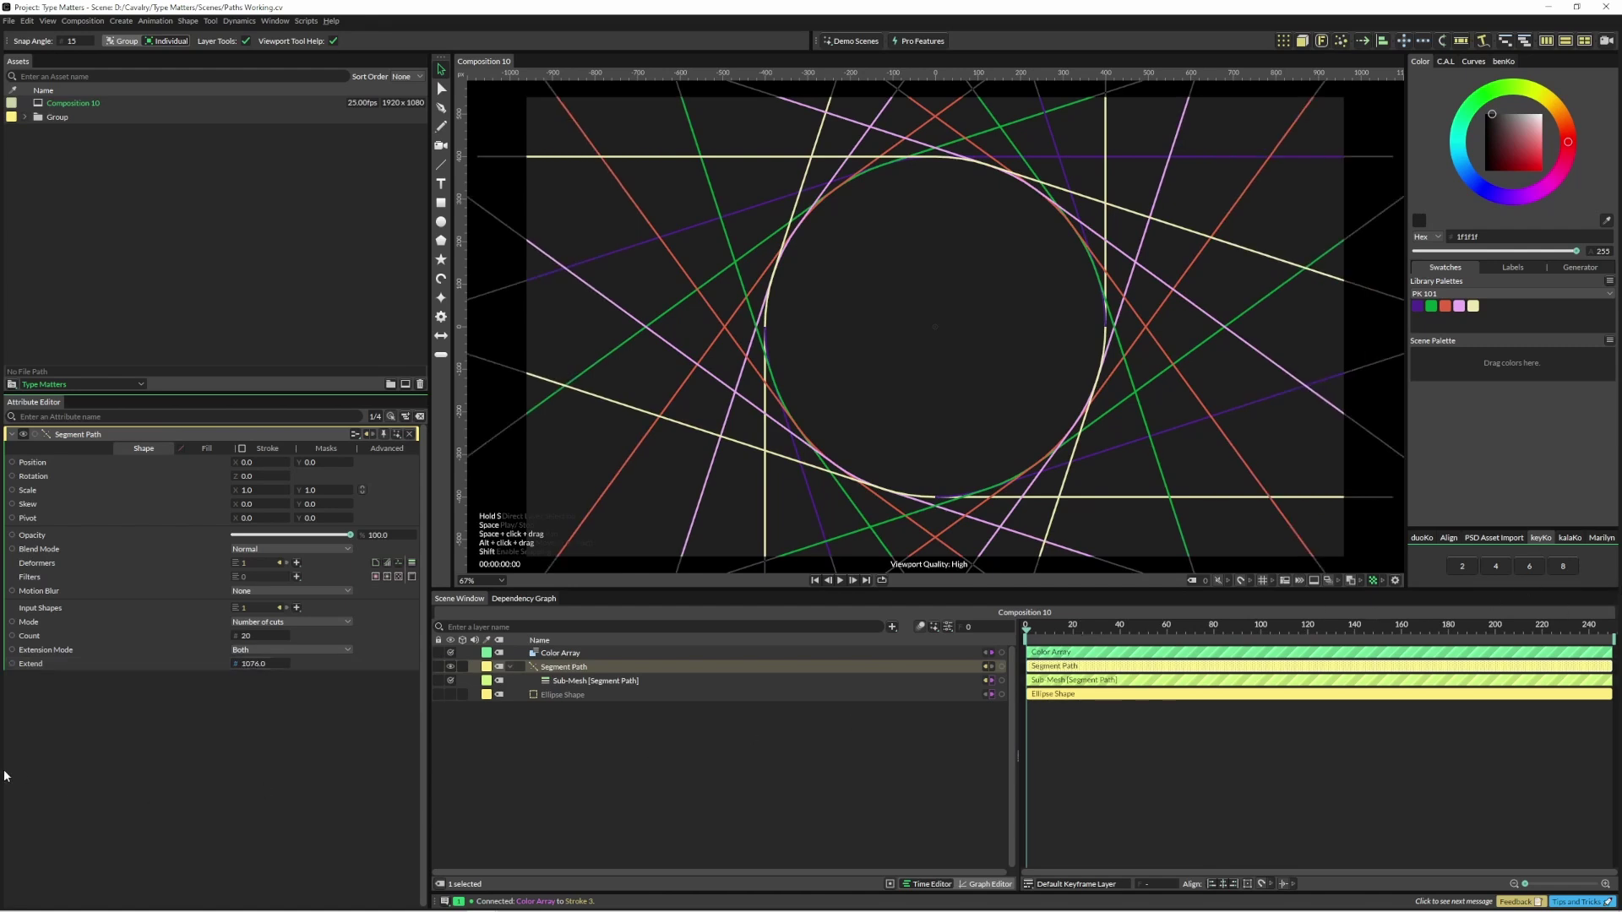
left_click(261, 635)
type("4")
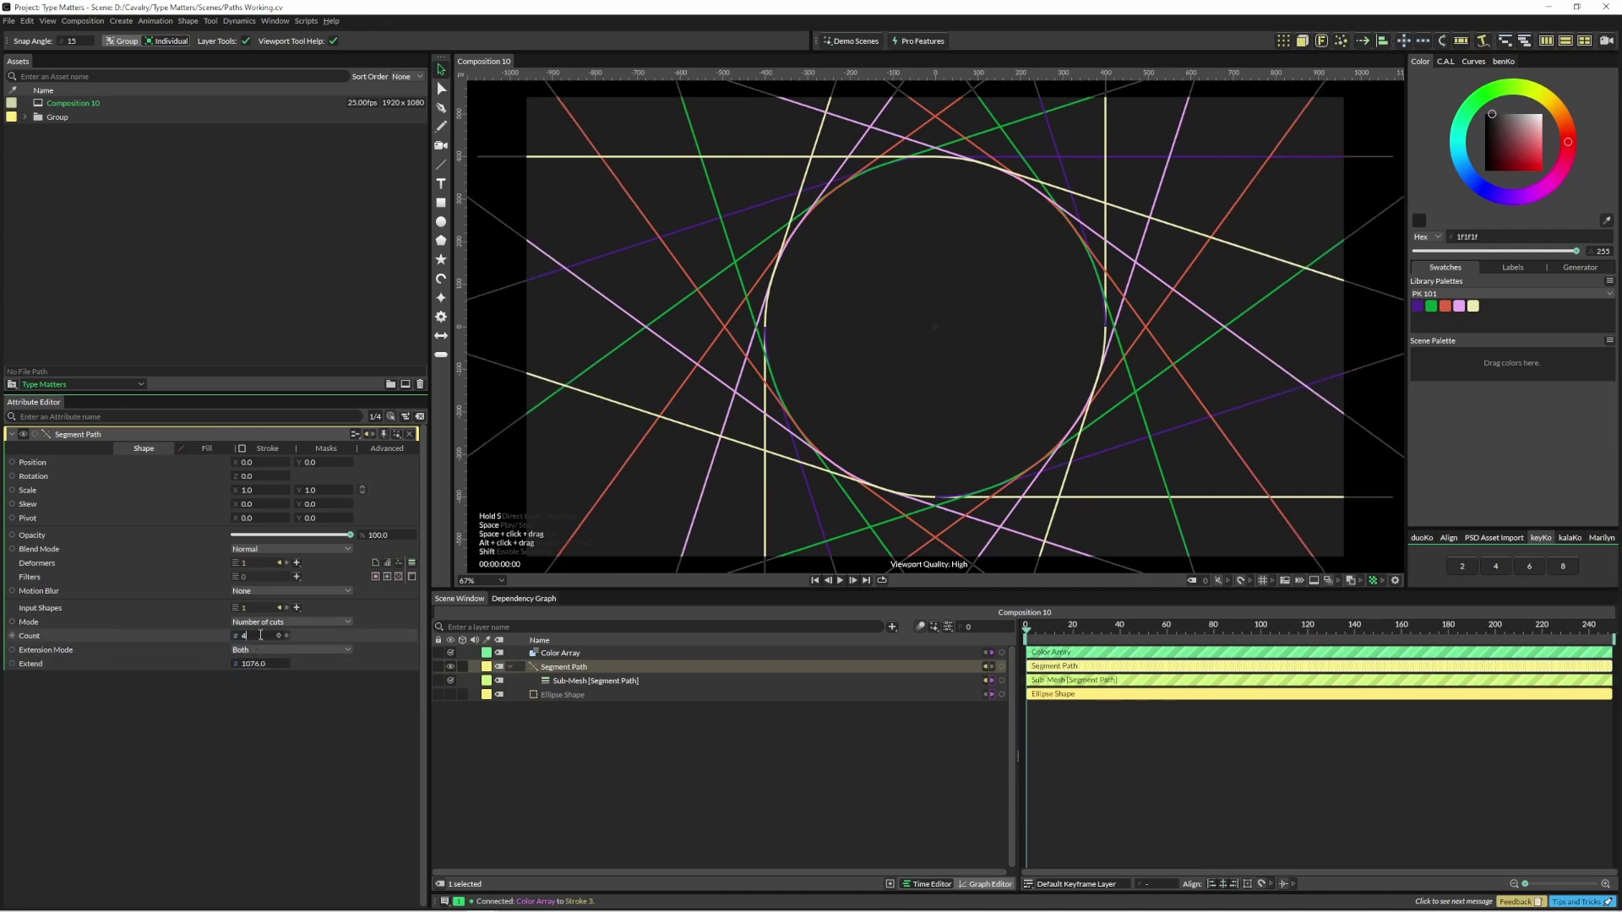
type("0")
key("Return")
Step: Enable the star's inner radius, raise it to 166, and turn on Use Individual Radii
left_click(655, 789)
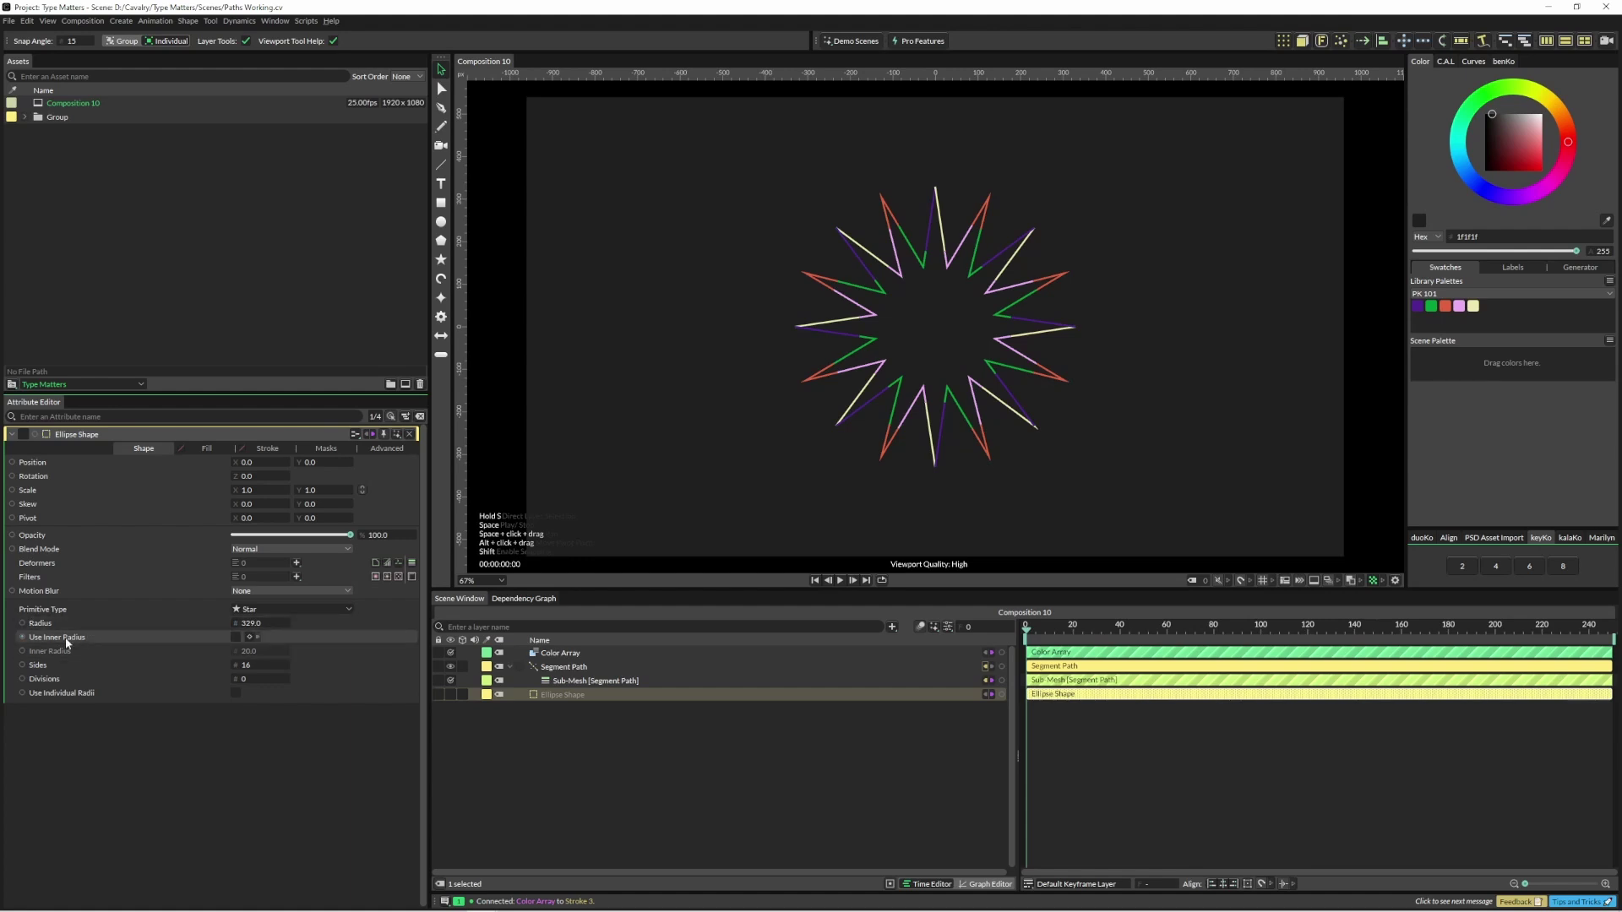
left_click(234, 637)
left_click_drag(253, 652, 355, 670)
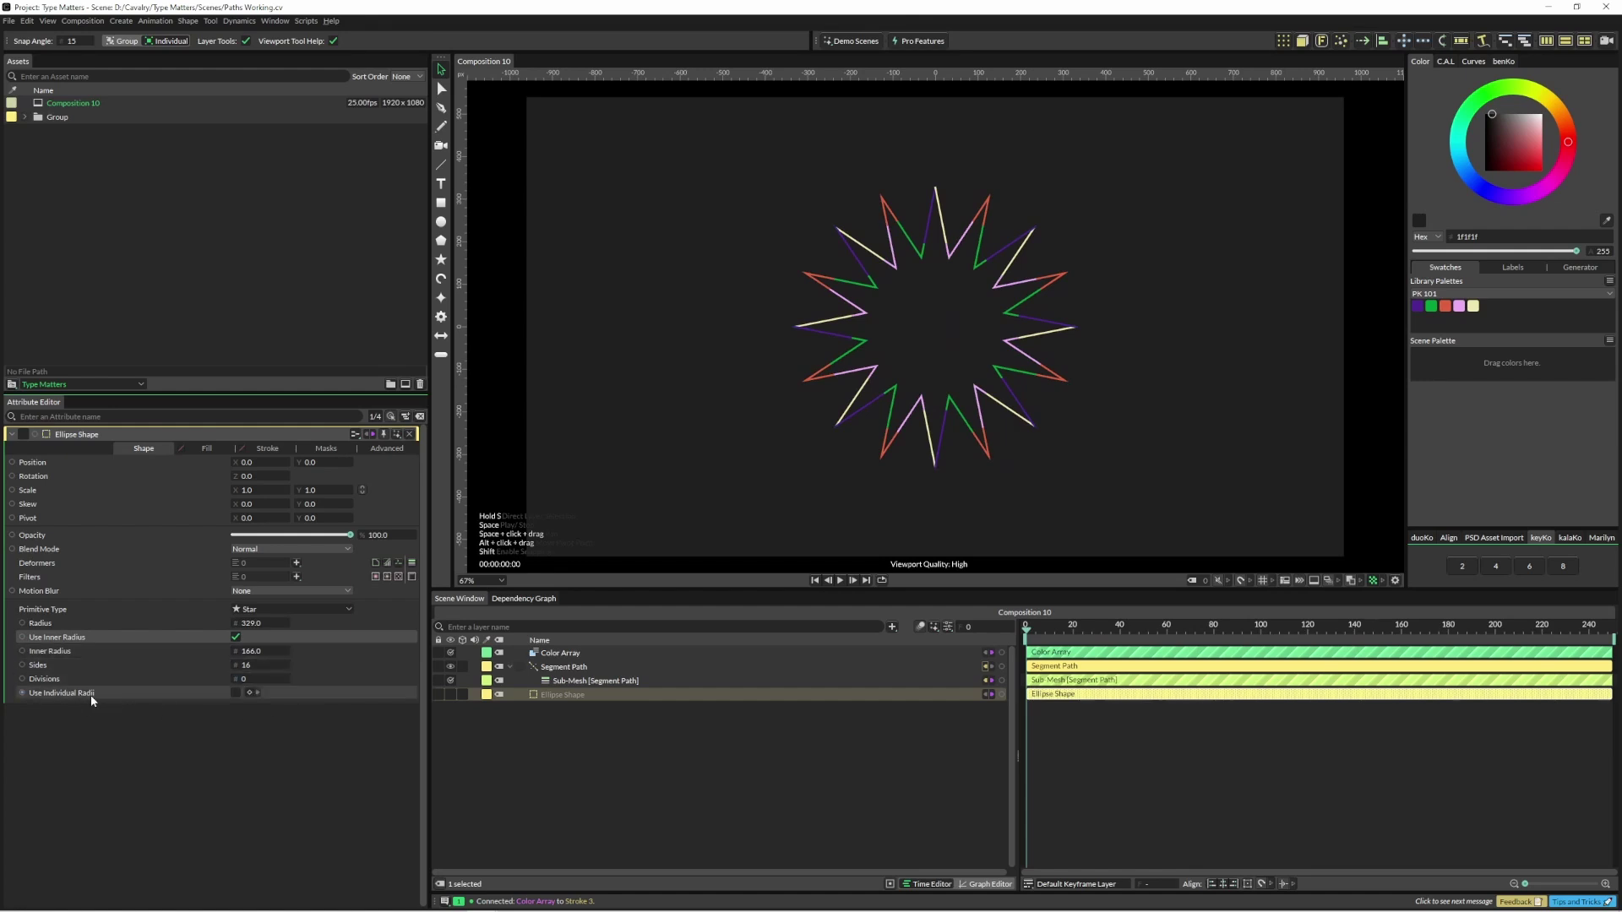
left_click(236, 693)
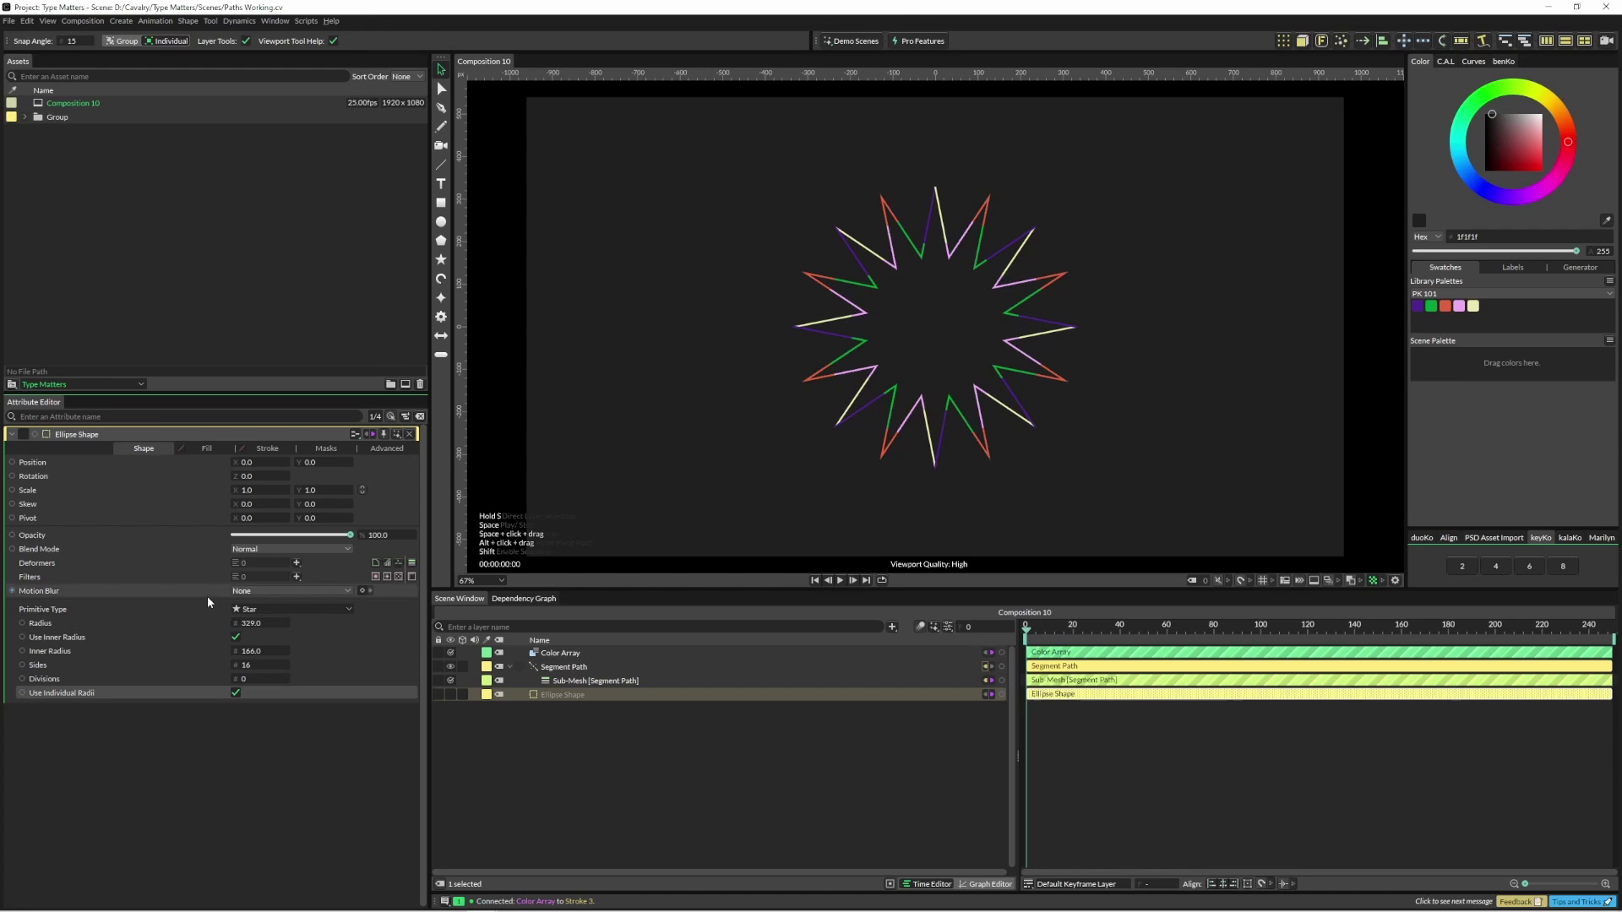
Step: Drive the star radius with a Random behaviour (229–494) and pull the inner radius down to 103
right_click(209, 622)
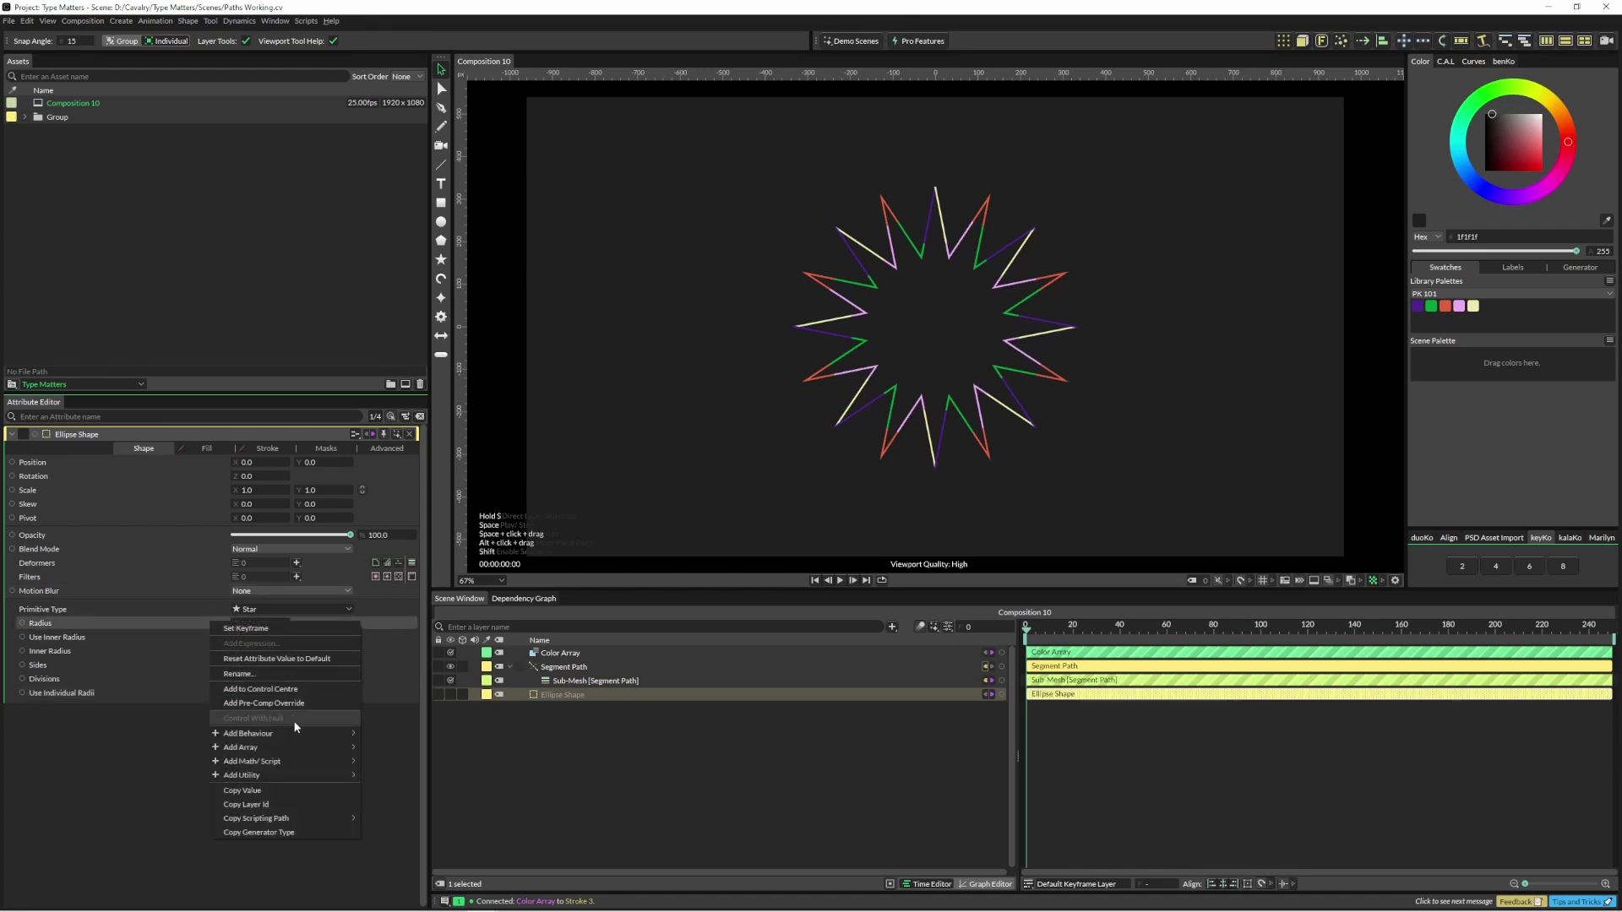
mouse_move(324, 741)
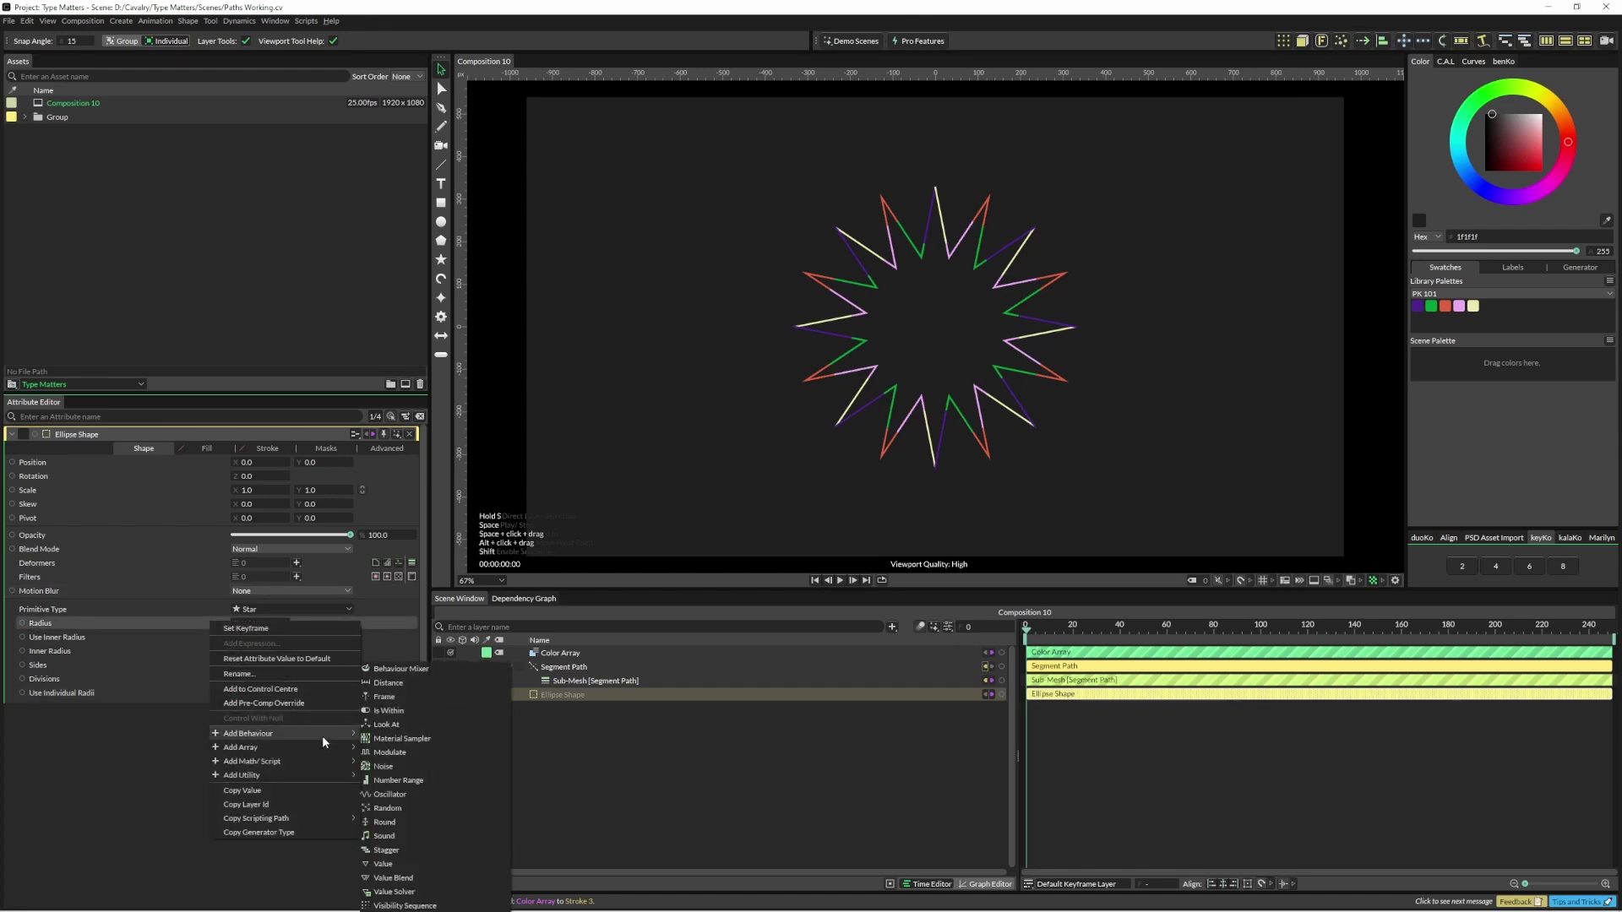
left_click(397, 808)
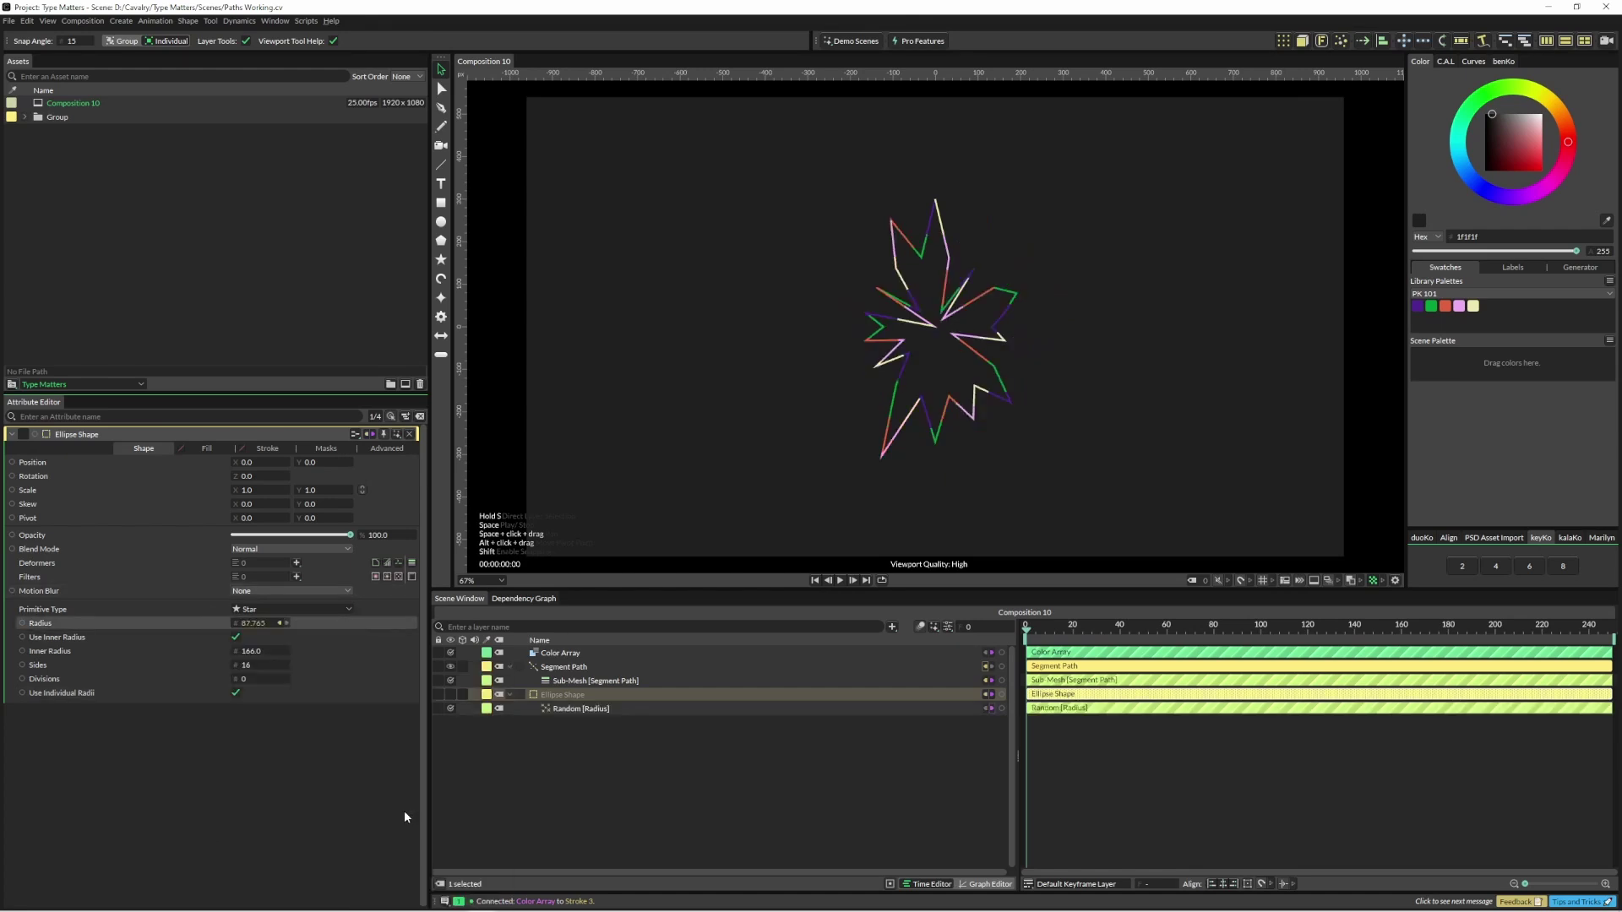
left_click(569, 712)
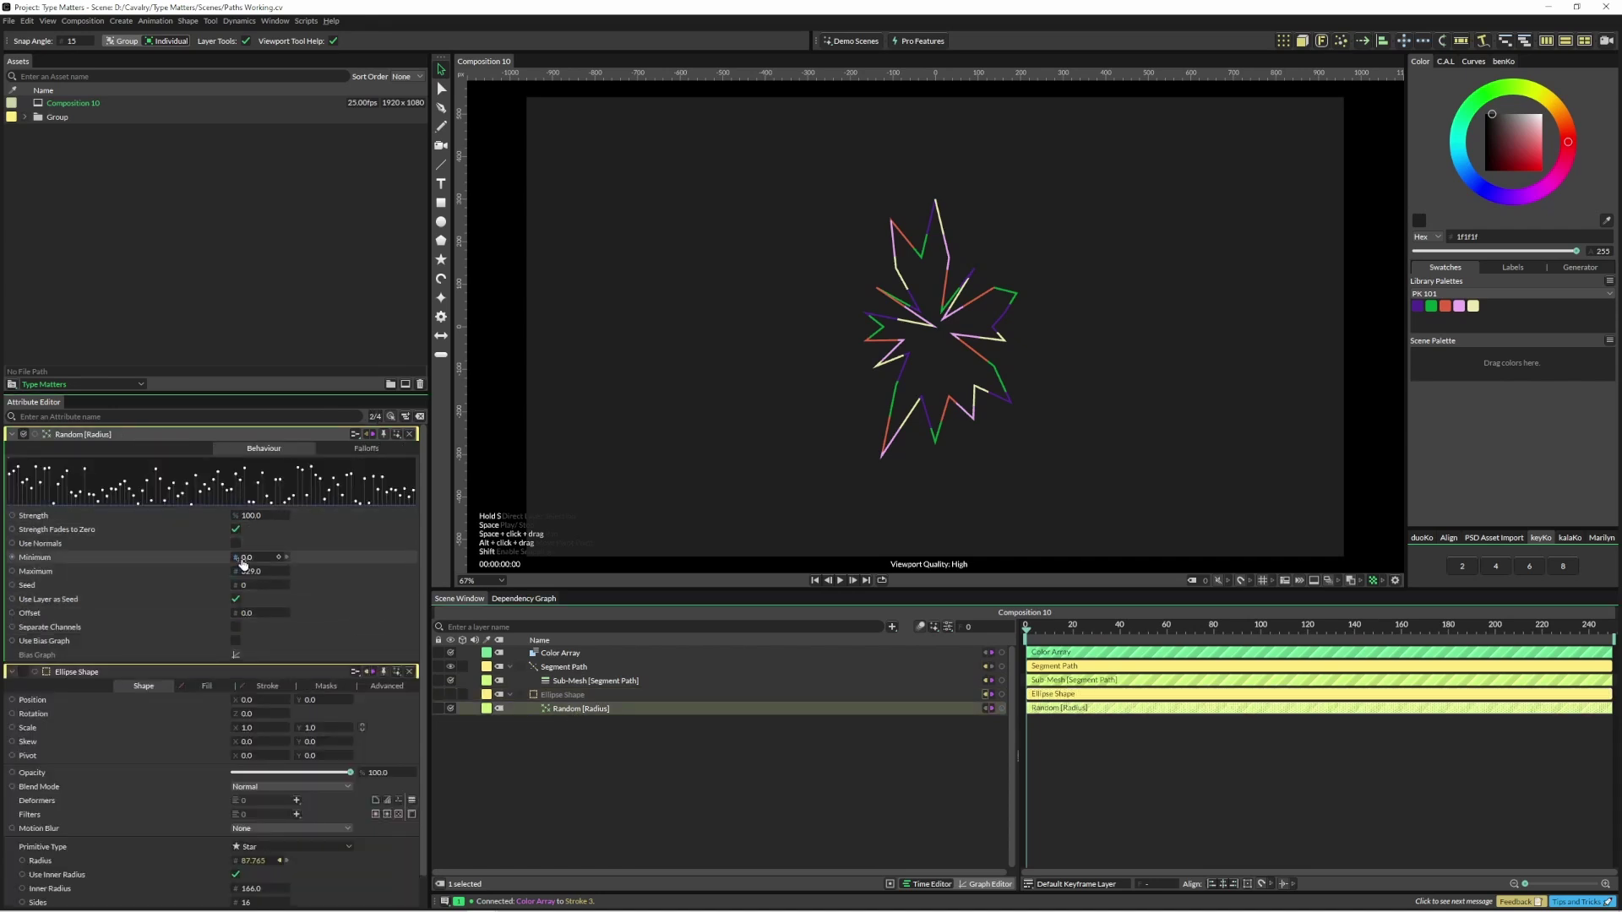
left_click_drag(250, 561, 377, 574)
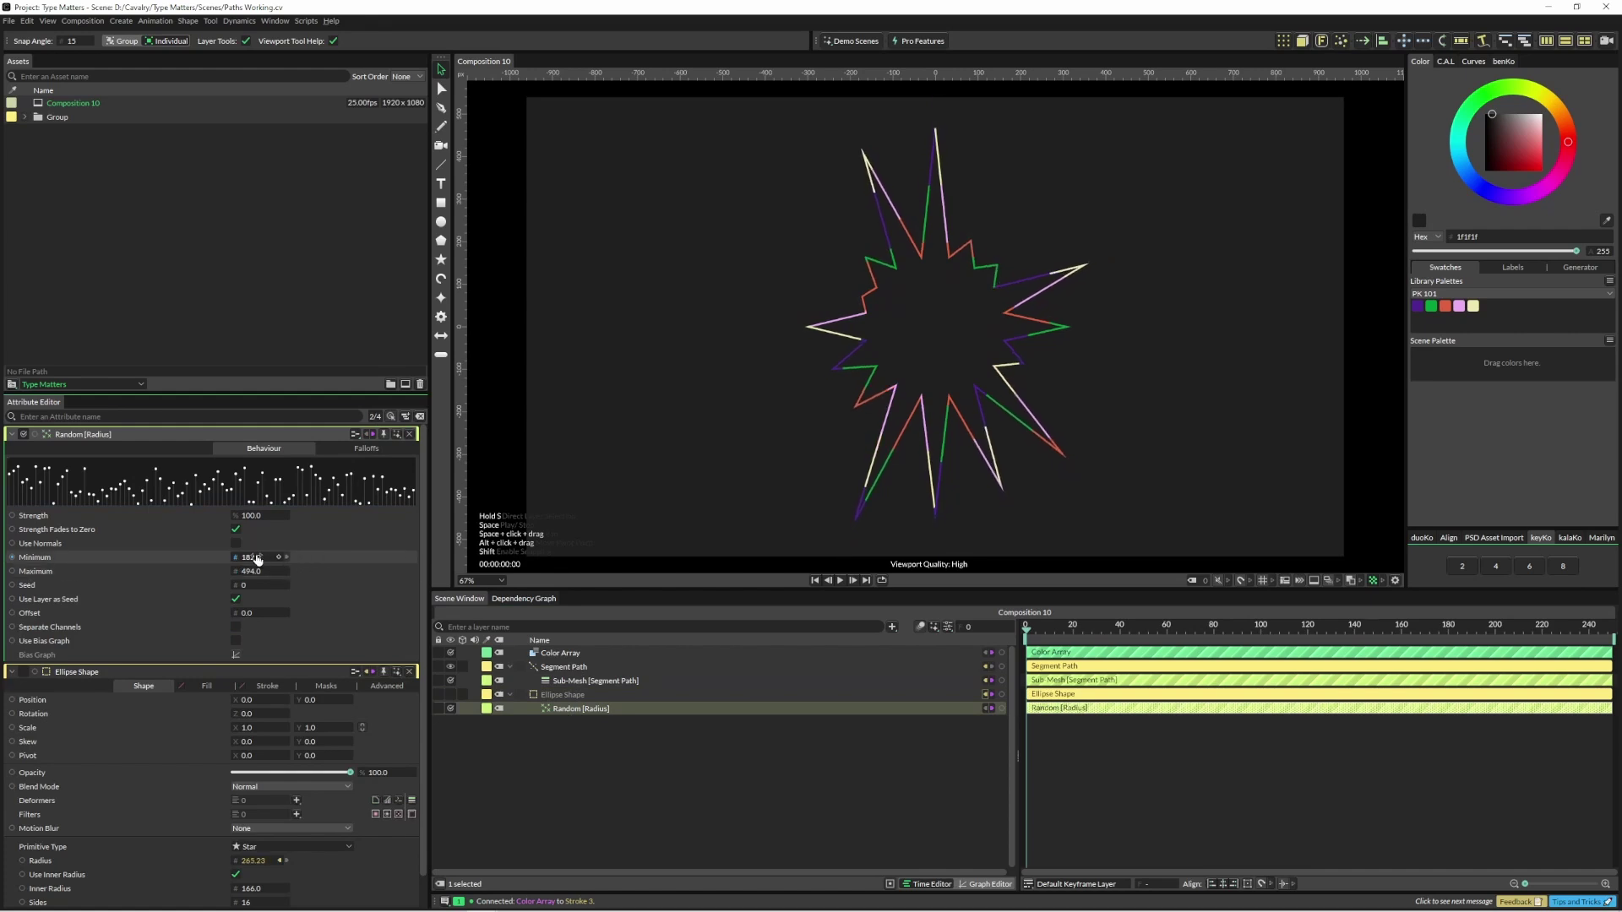
left_click_drag(258, 559, 290, 561)
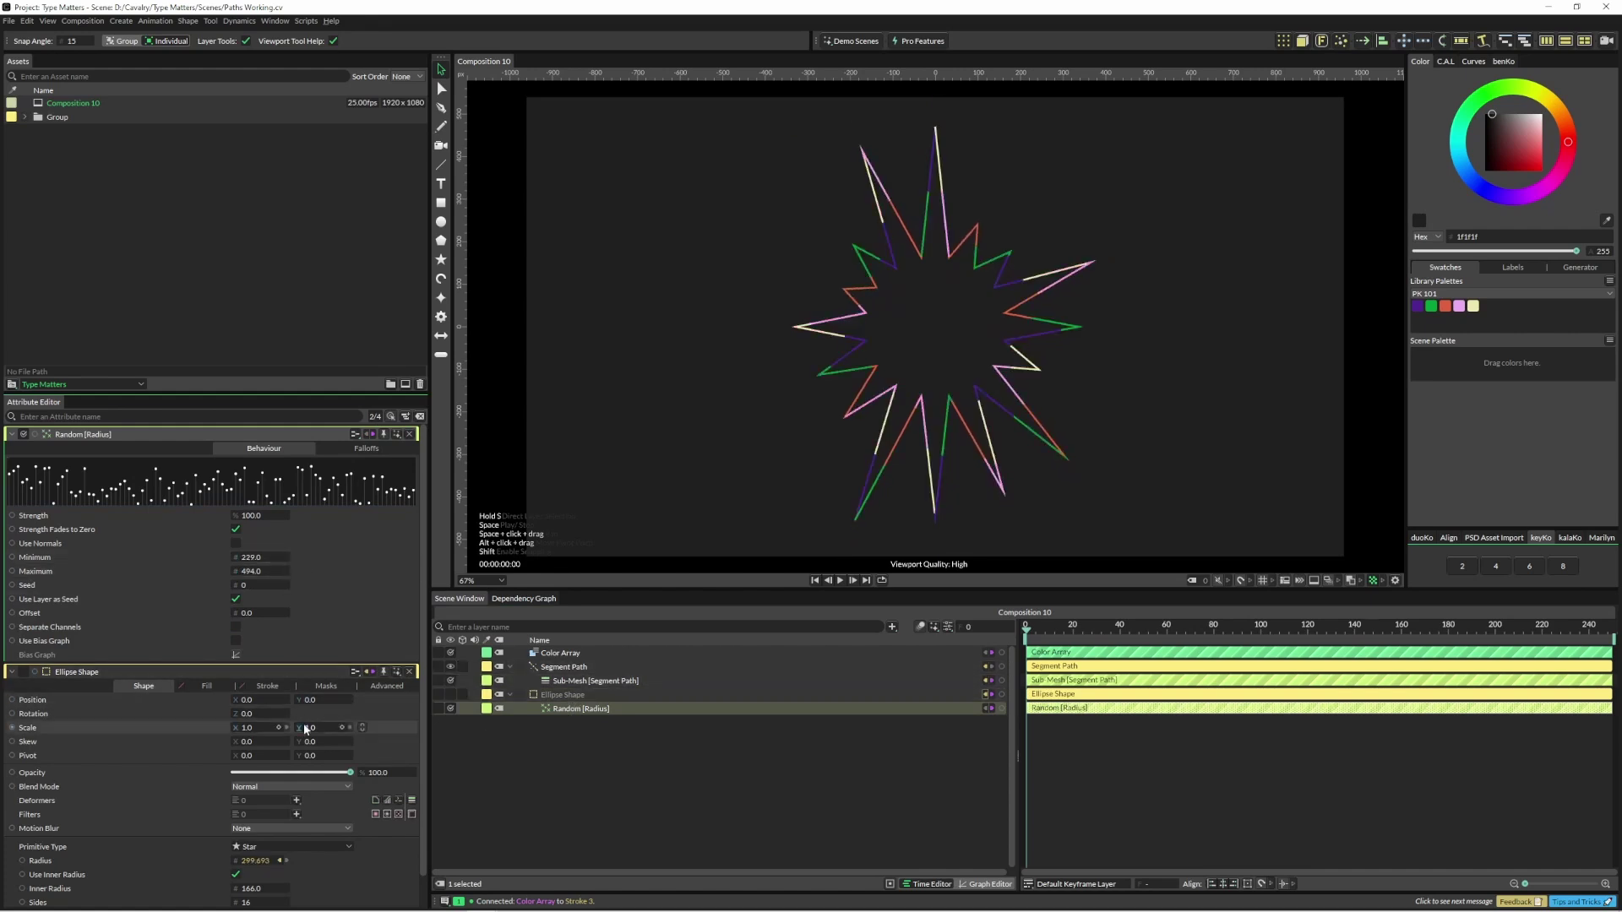
scroll(292, 882, "down", 1)
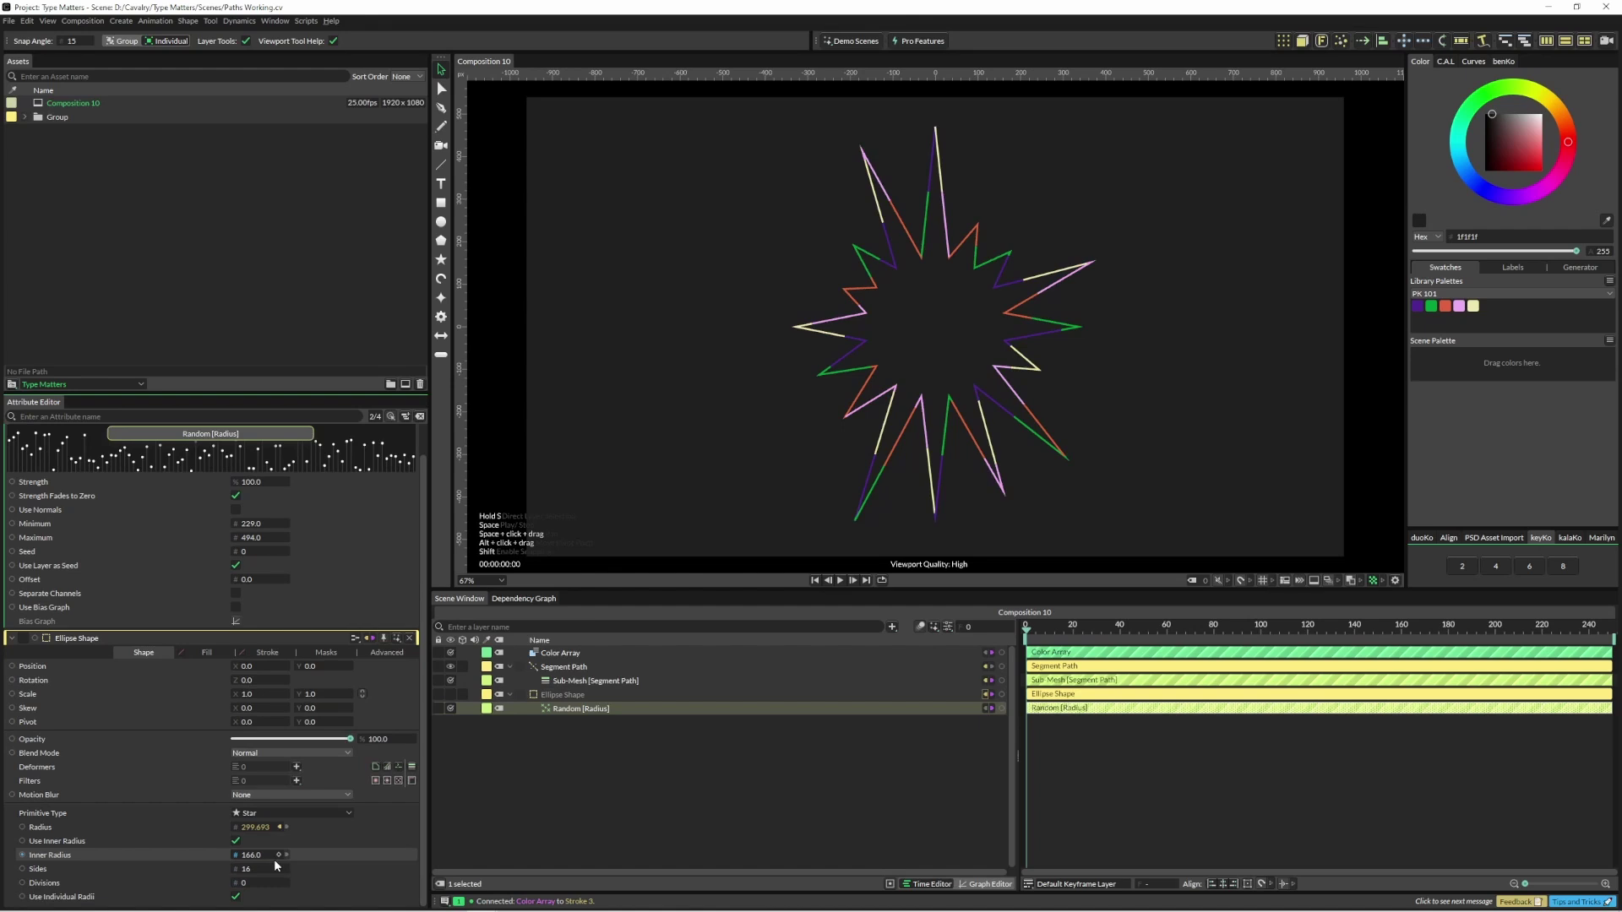
left_click_drag(267, 855, 214, 858)
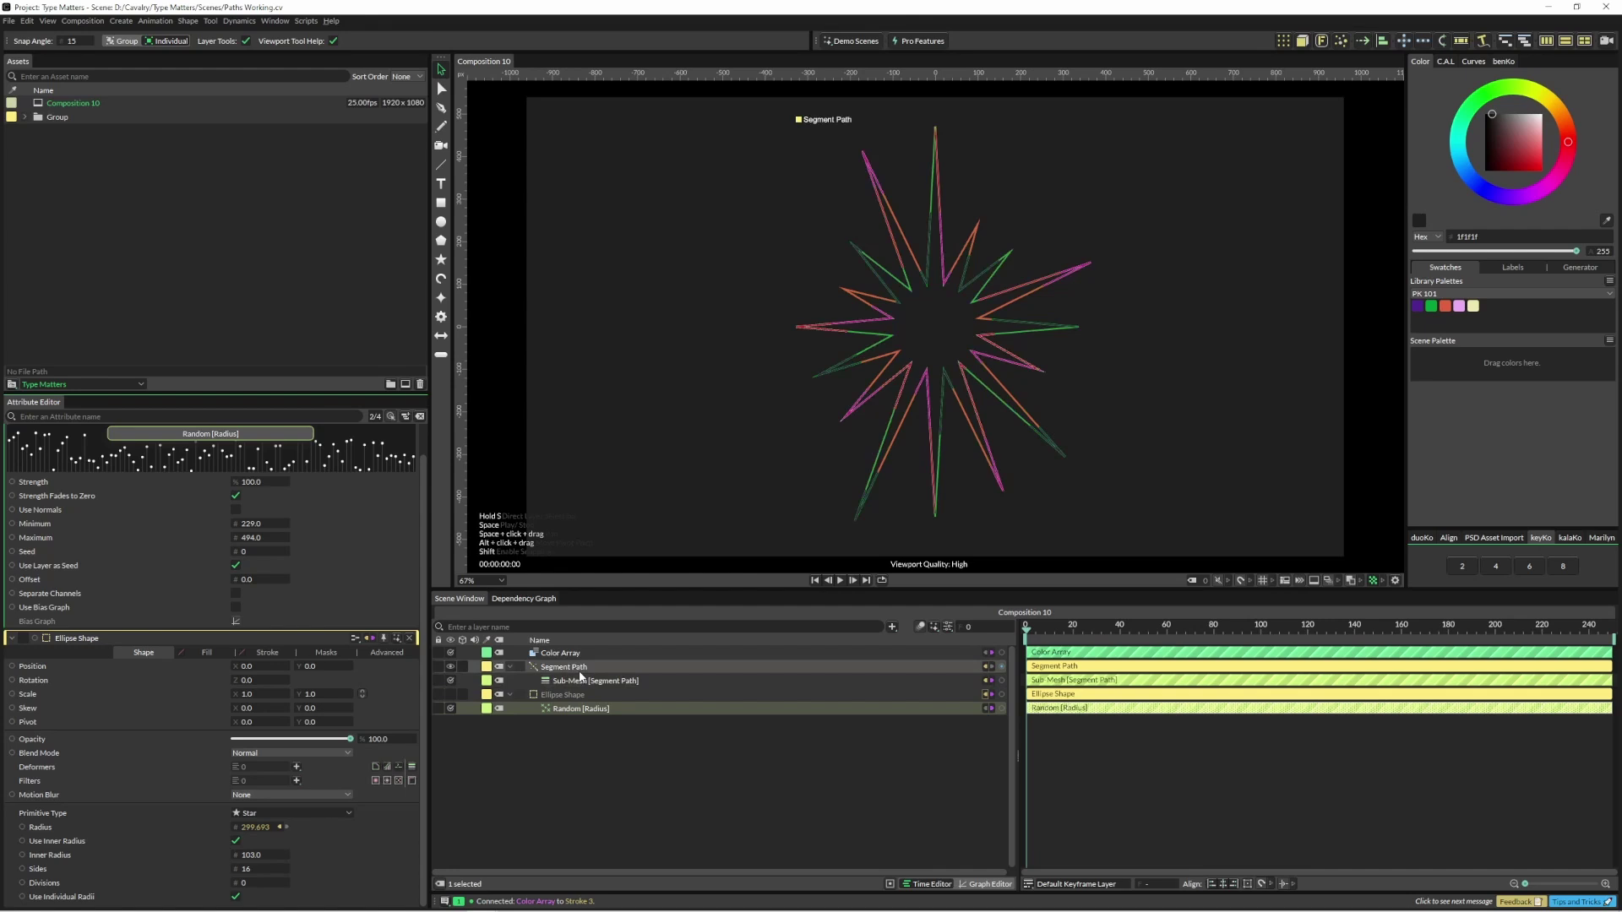
Step: Raise the star's number of sides to 20, then reselect the Segment Path's sub-mesh
left_click(568, 694)
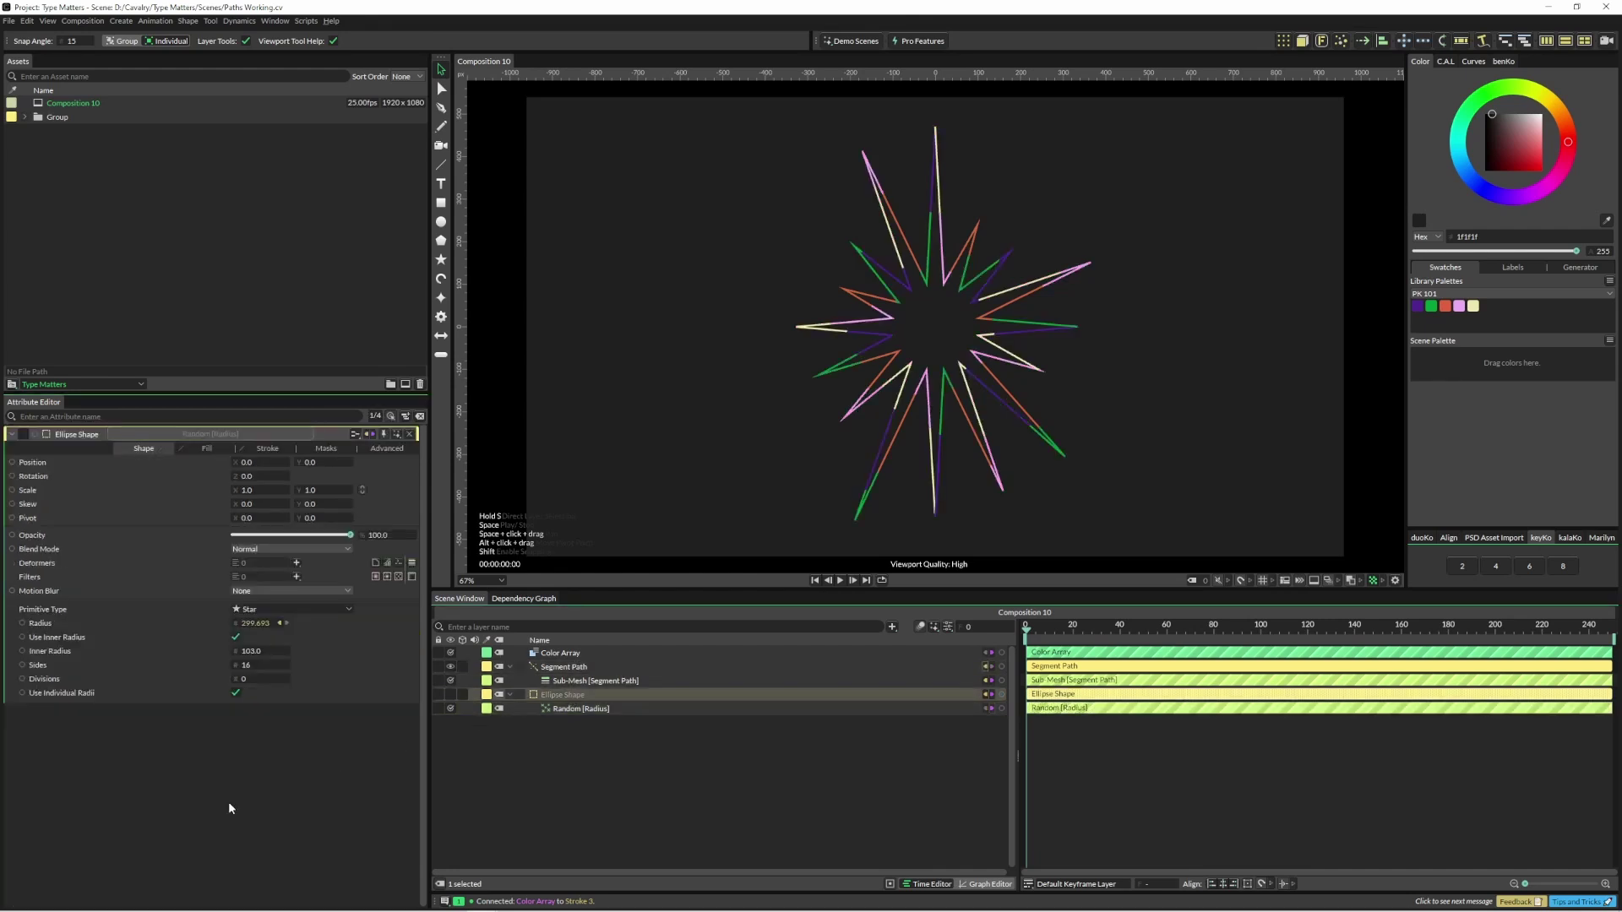
left_click(257, 665)
type("20")
key("Return")
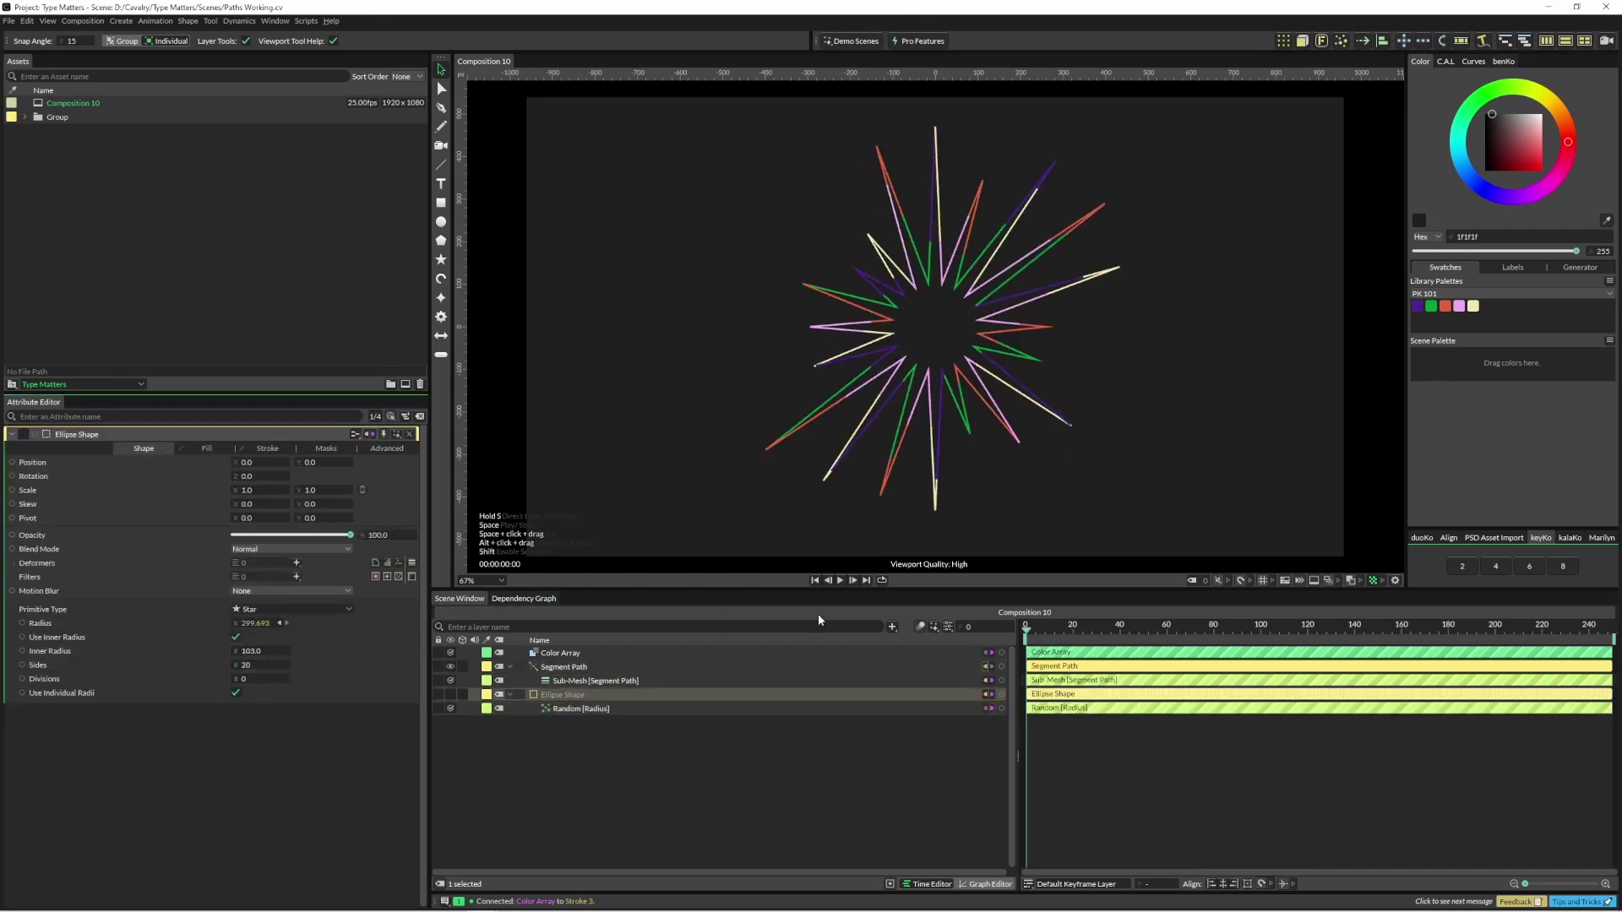
left_click(574, 667)
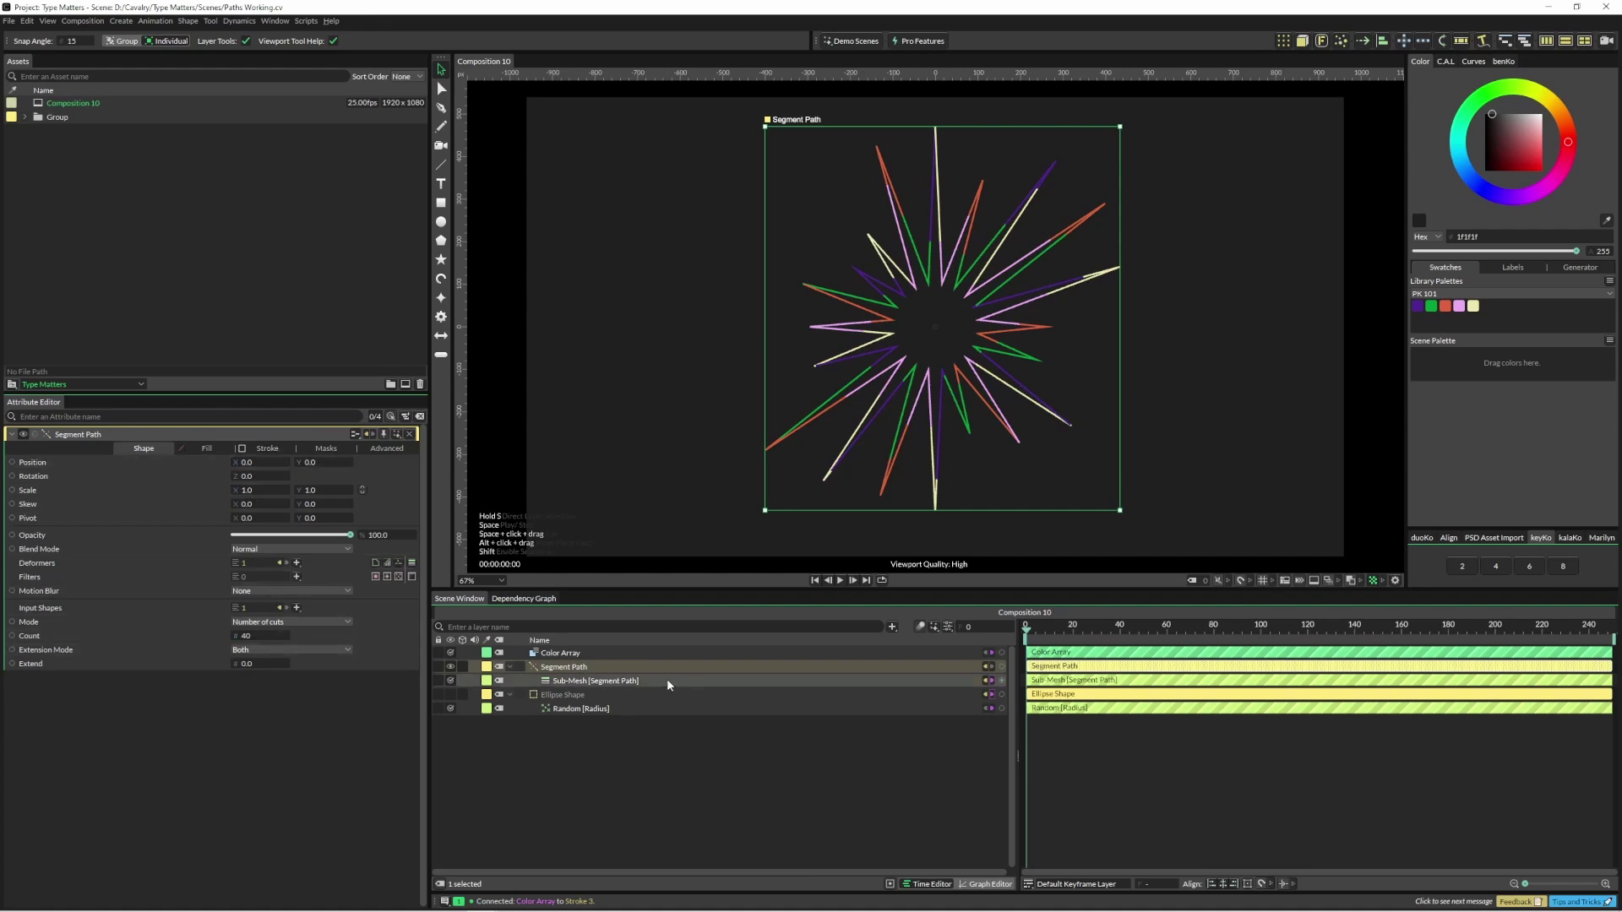
key("ctrl+z")
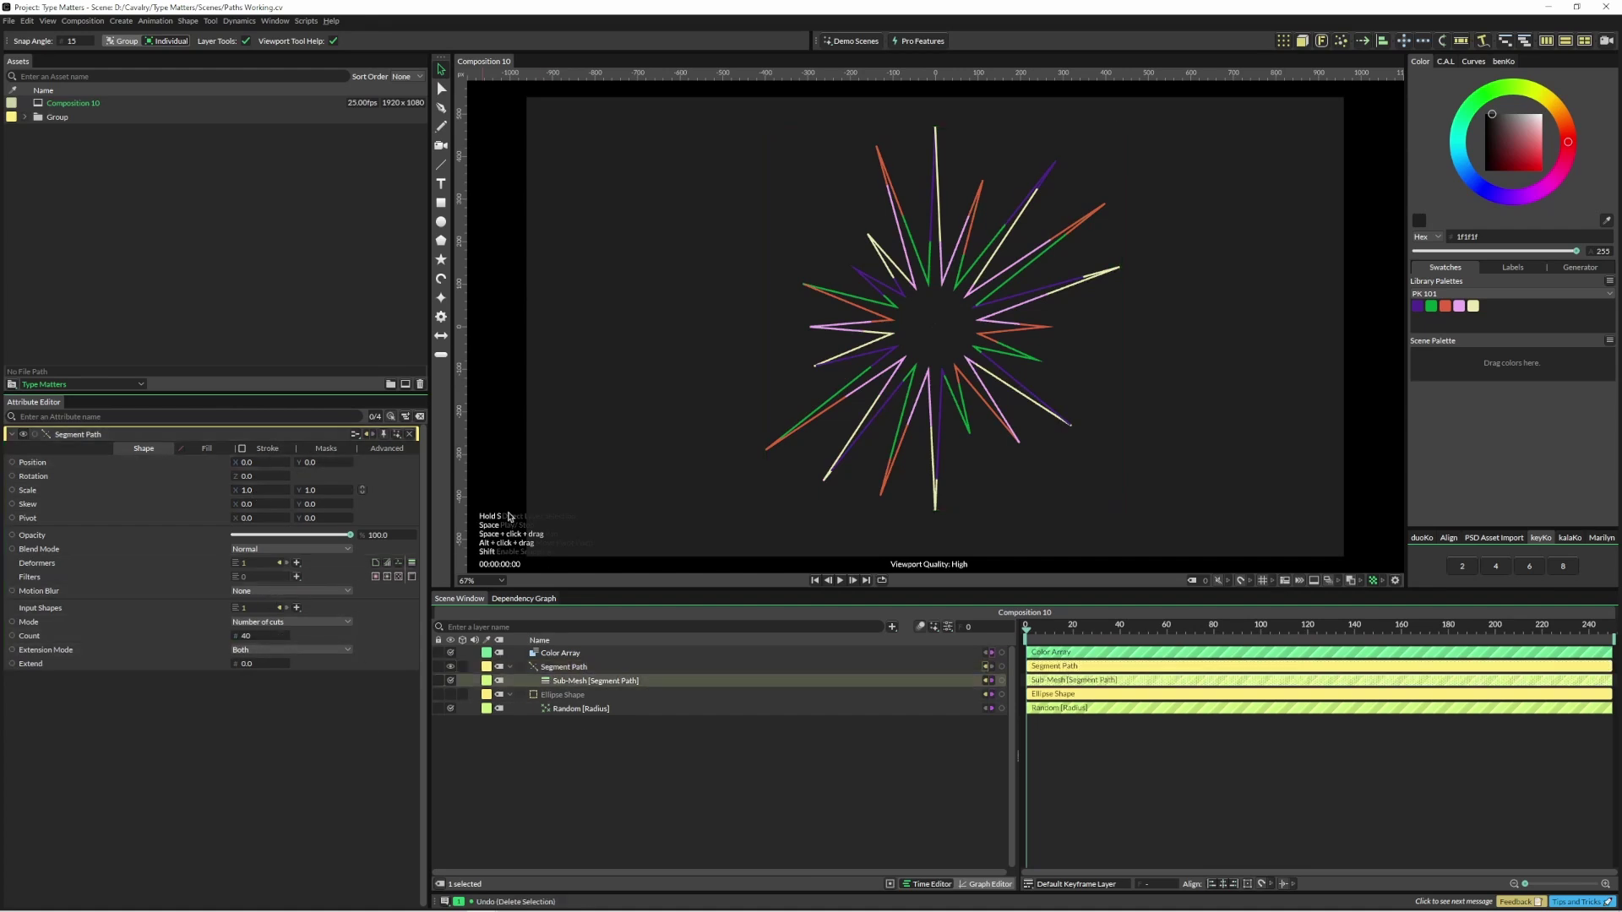
Step: Set the Sub-Mesh stroke joins to Round
left_click(601, 684)
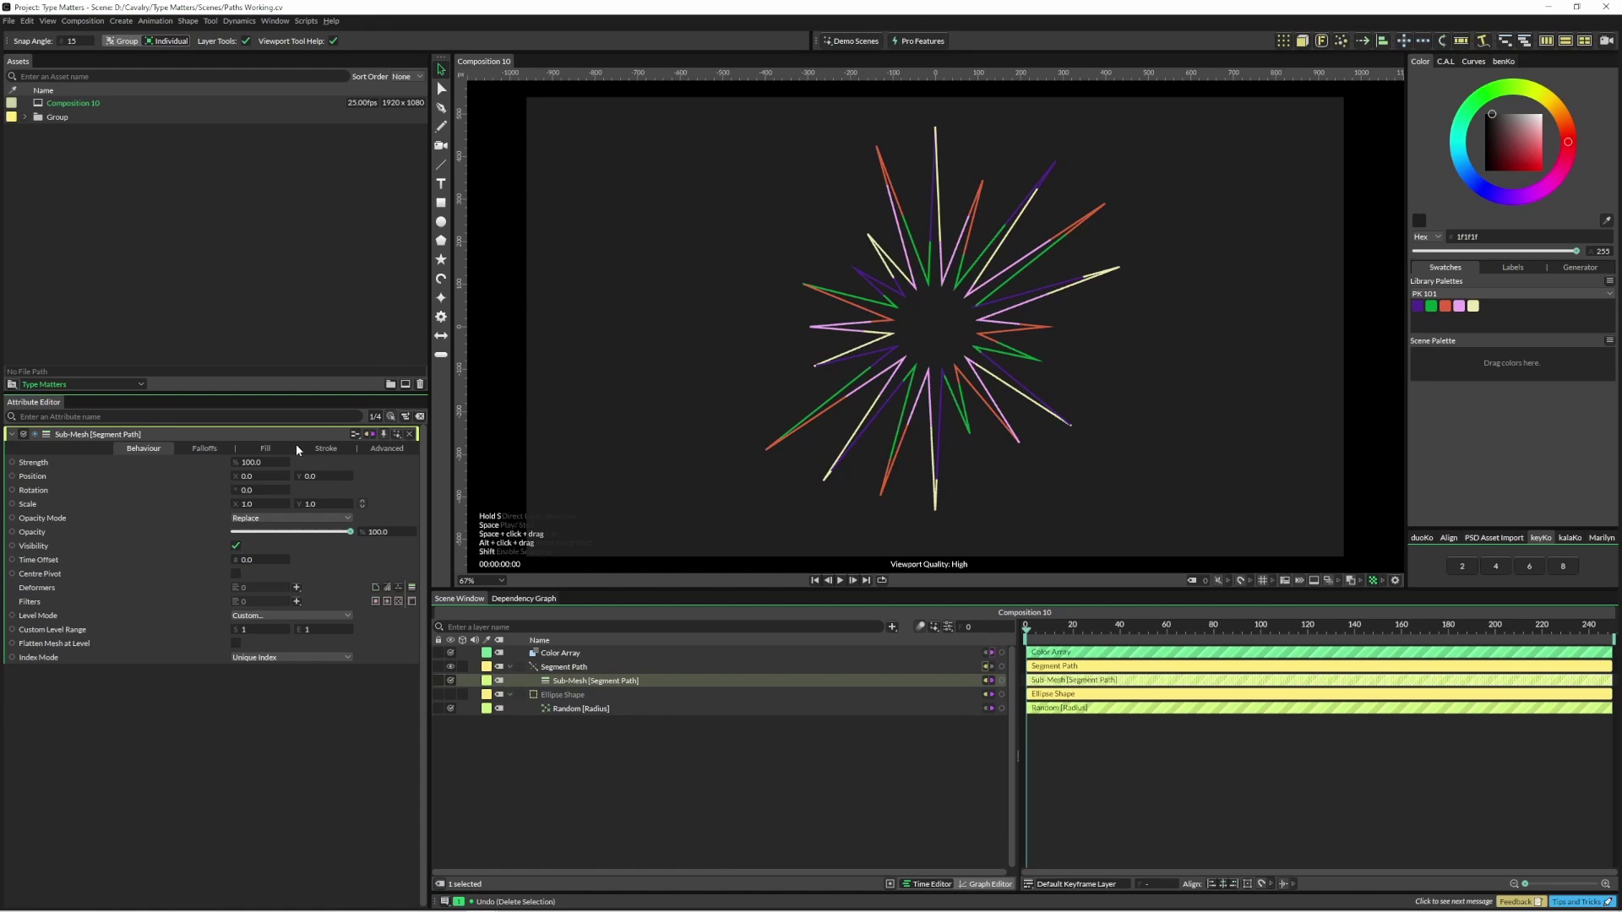
left_click(324, 449)
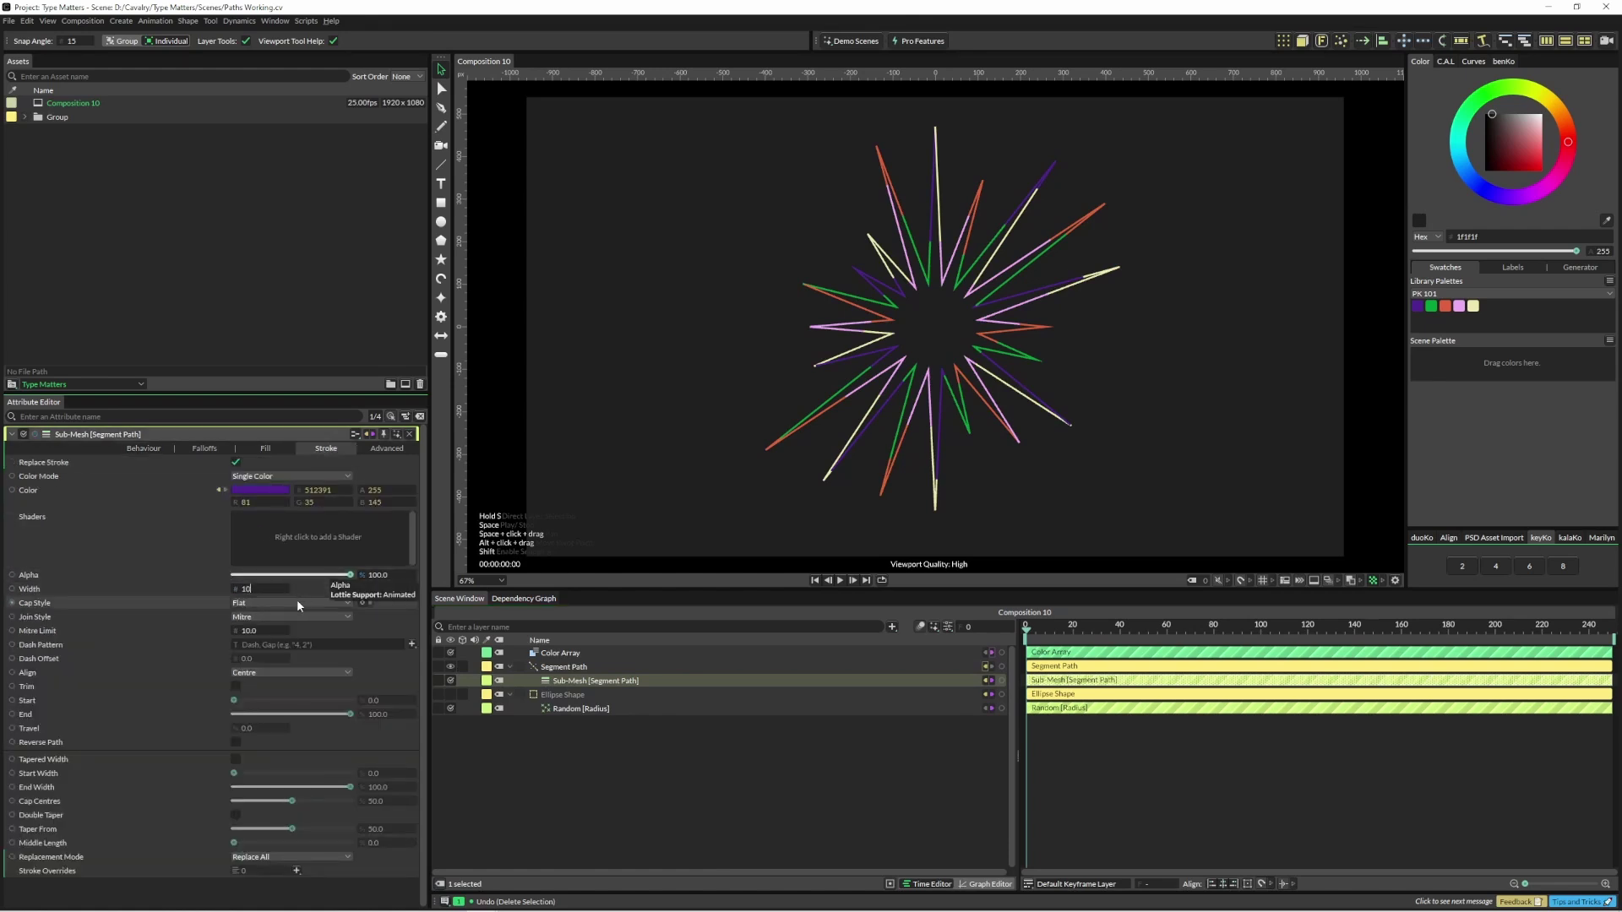
scroll(297, 603, "down", 1)
left_click(282, 615)
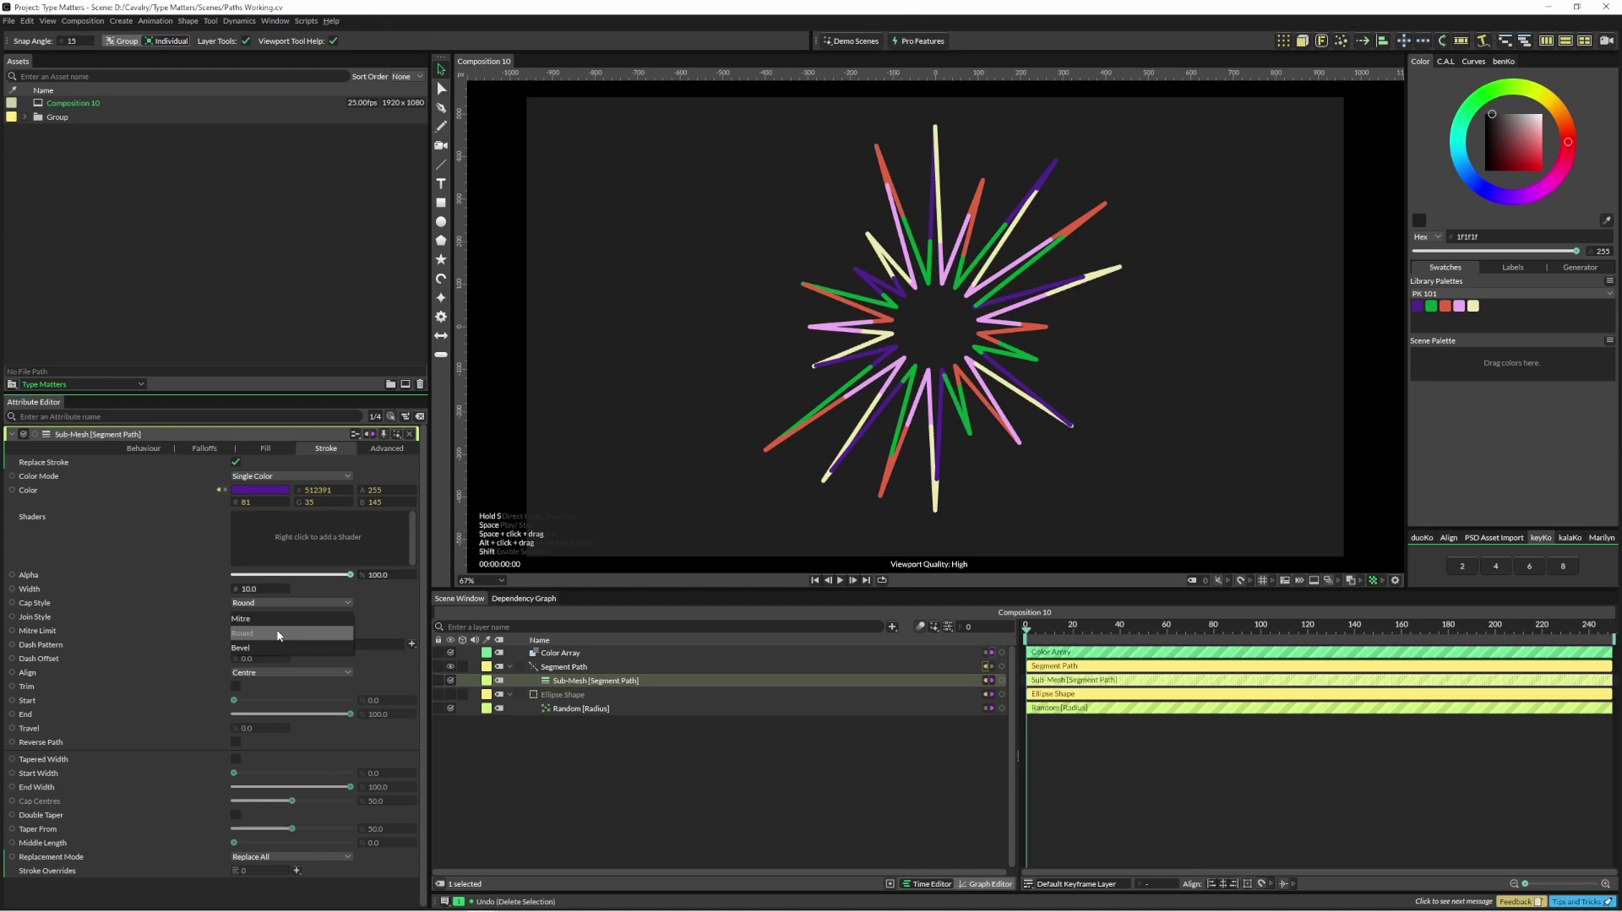
left_click(279, 632)
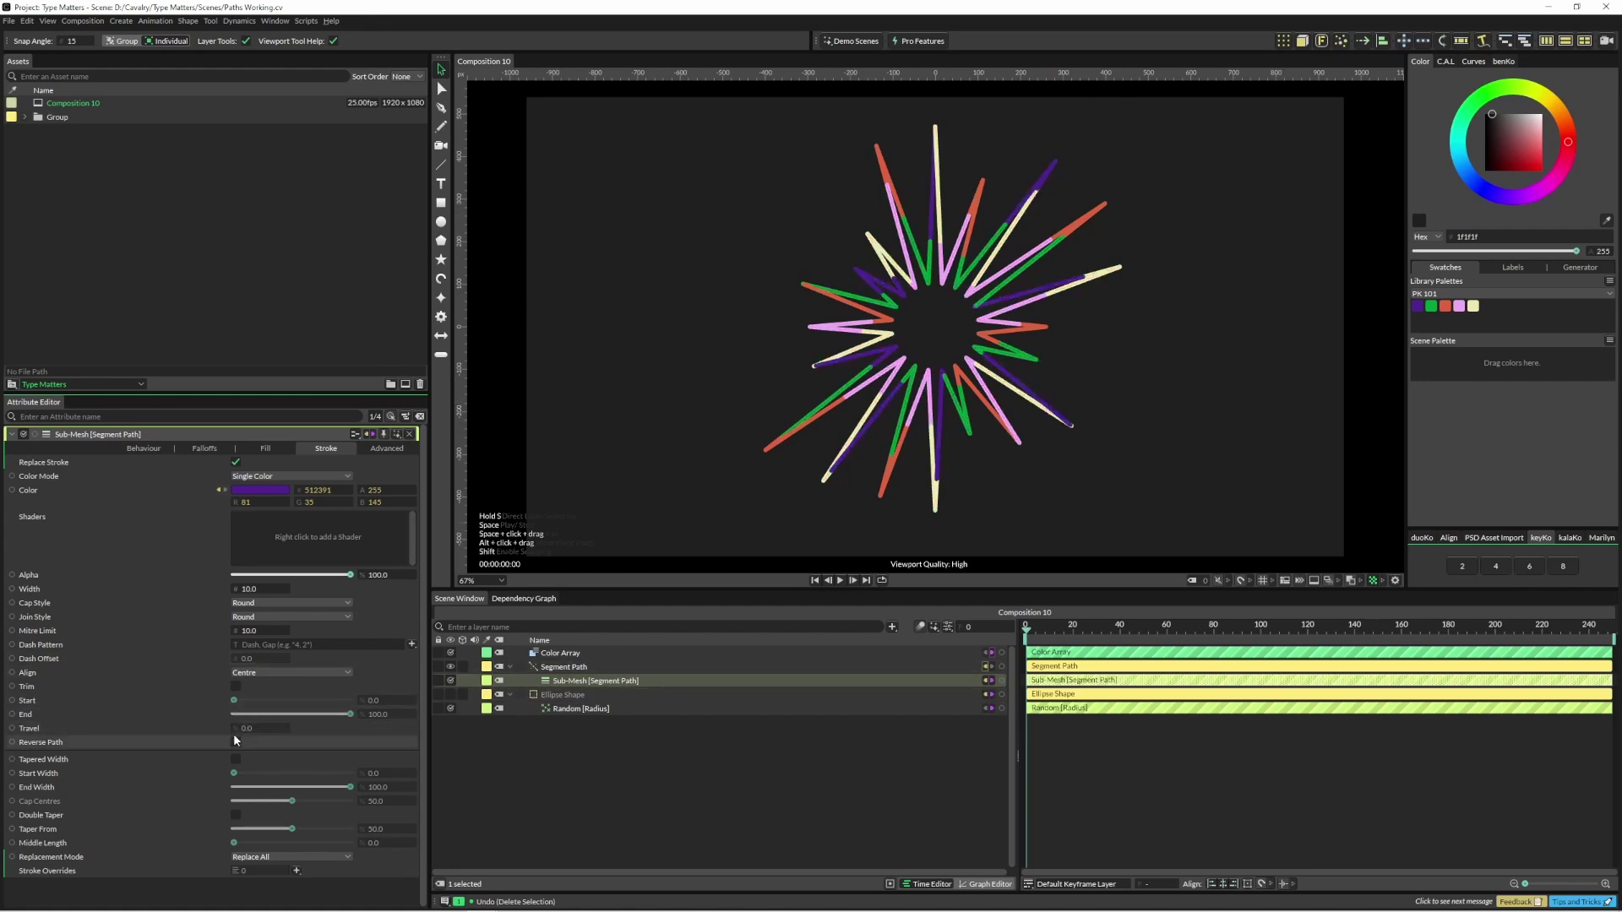
Step: Try trimming the segment strokes with end at 0, then switch trimming back off
left_click(236, 686)
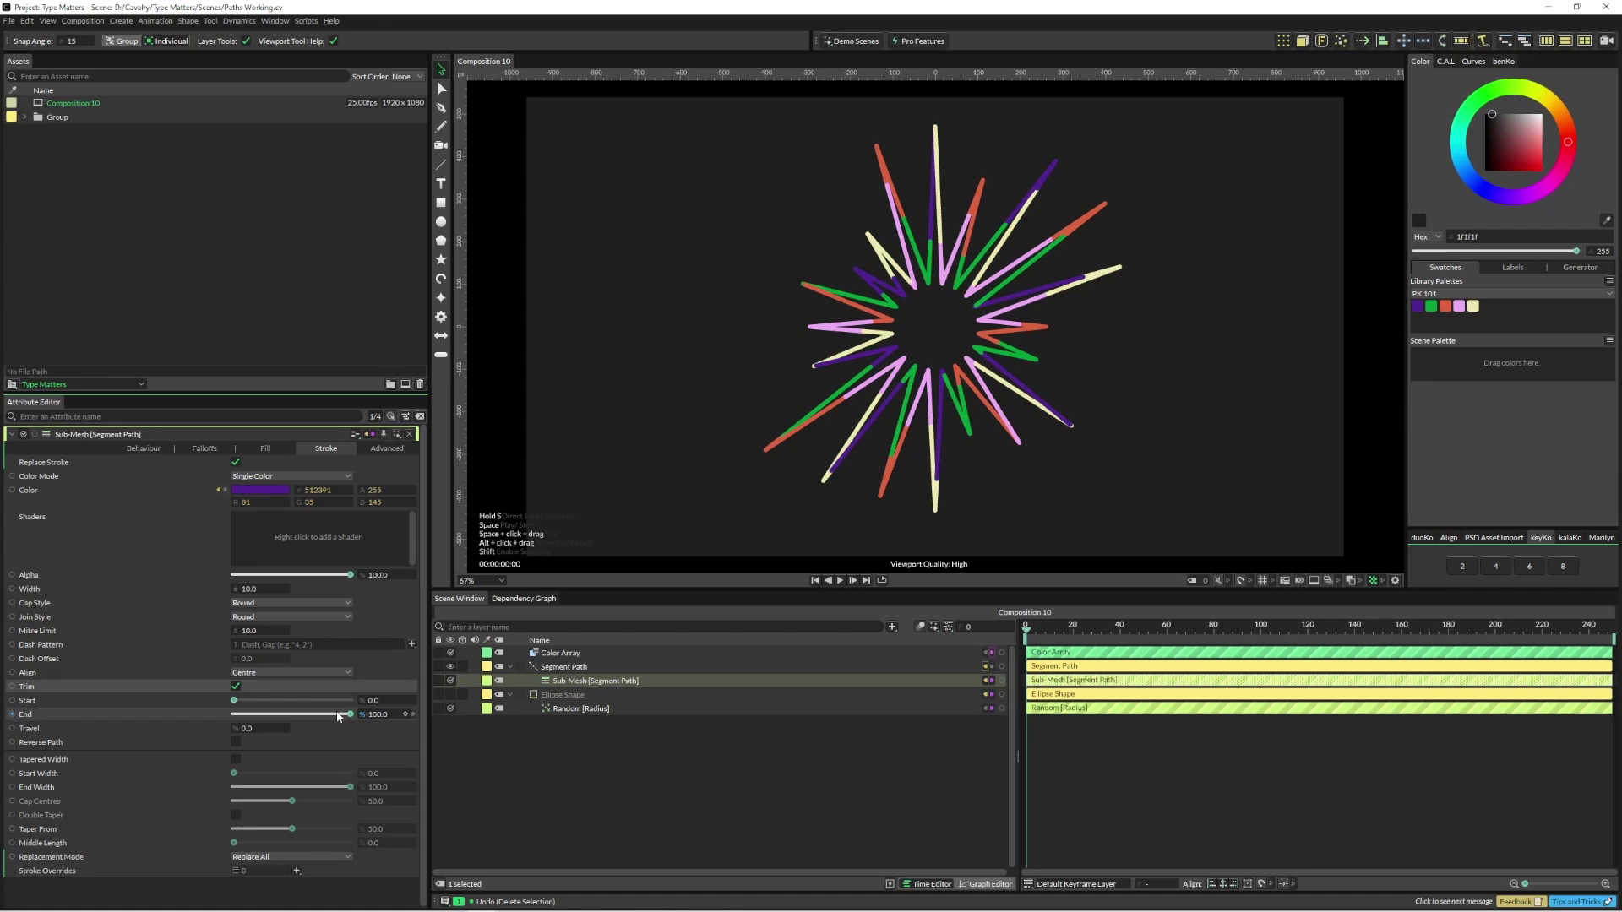
left_click_drag(351, 714, 304, 735)
left_click(236, 686)
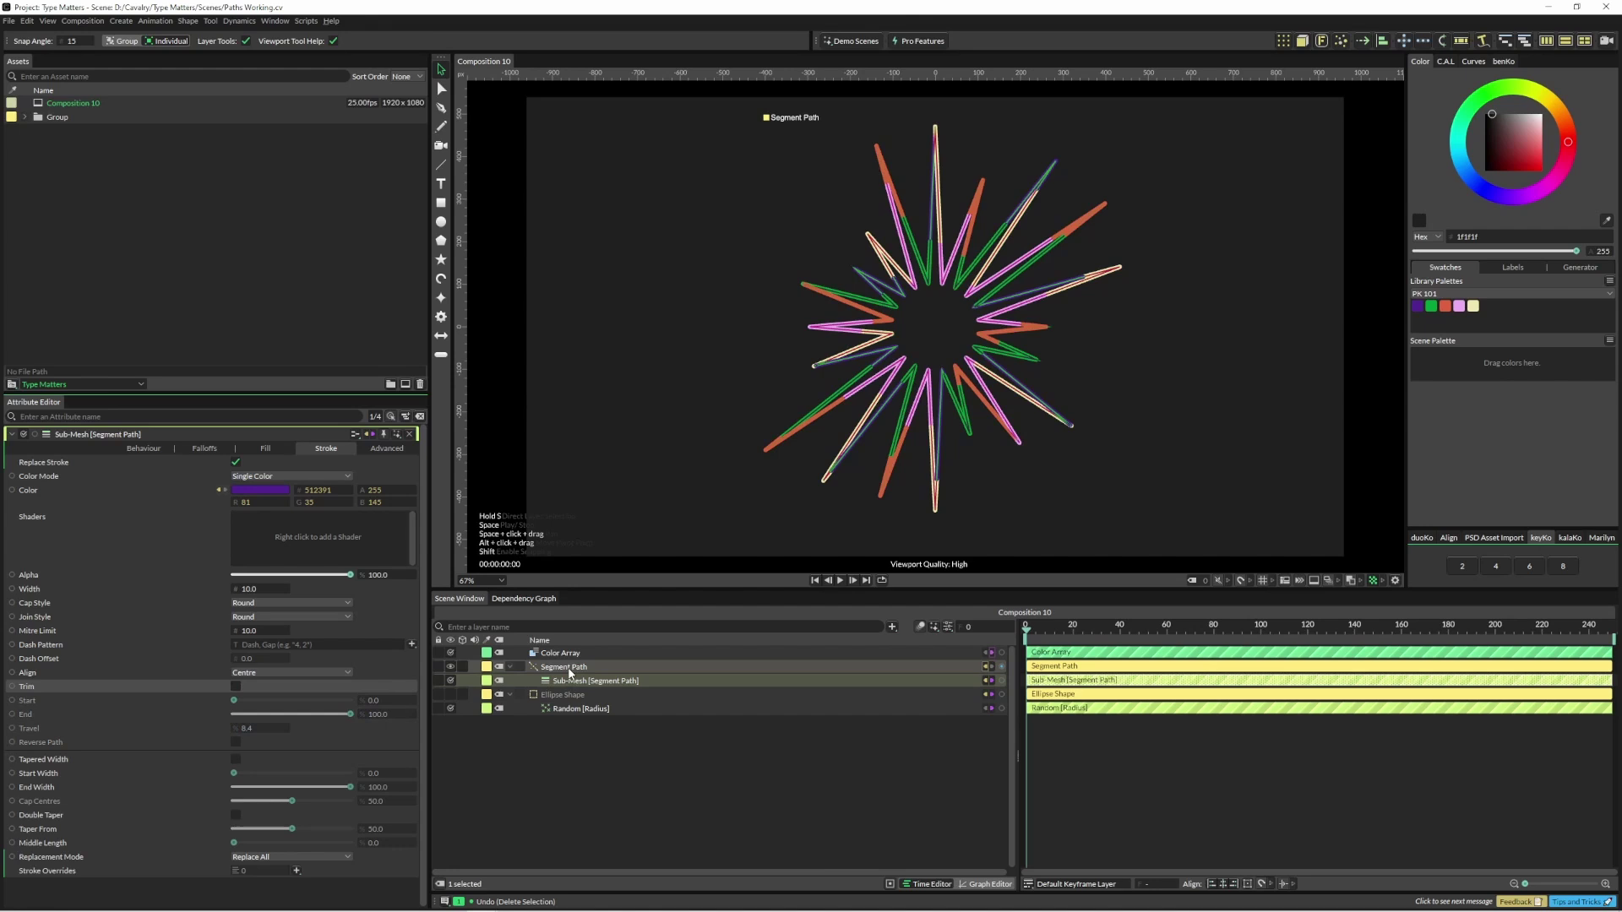
Step: Add a Travel deformer to the star and drive its Travel with a Frame behaviour
left_click(558, 695)
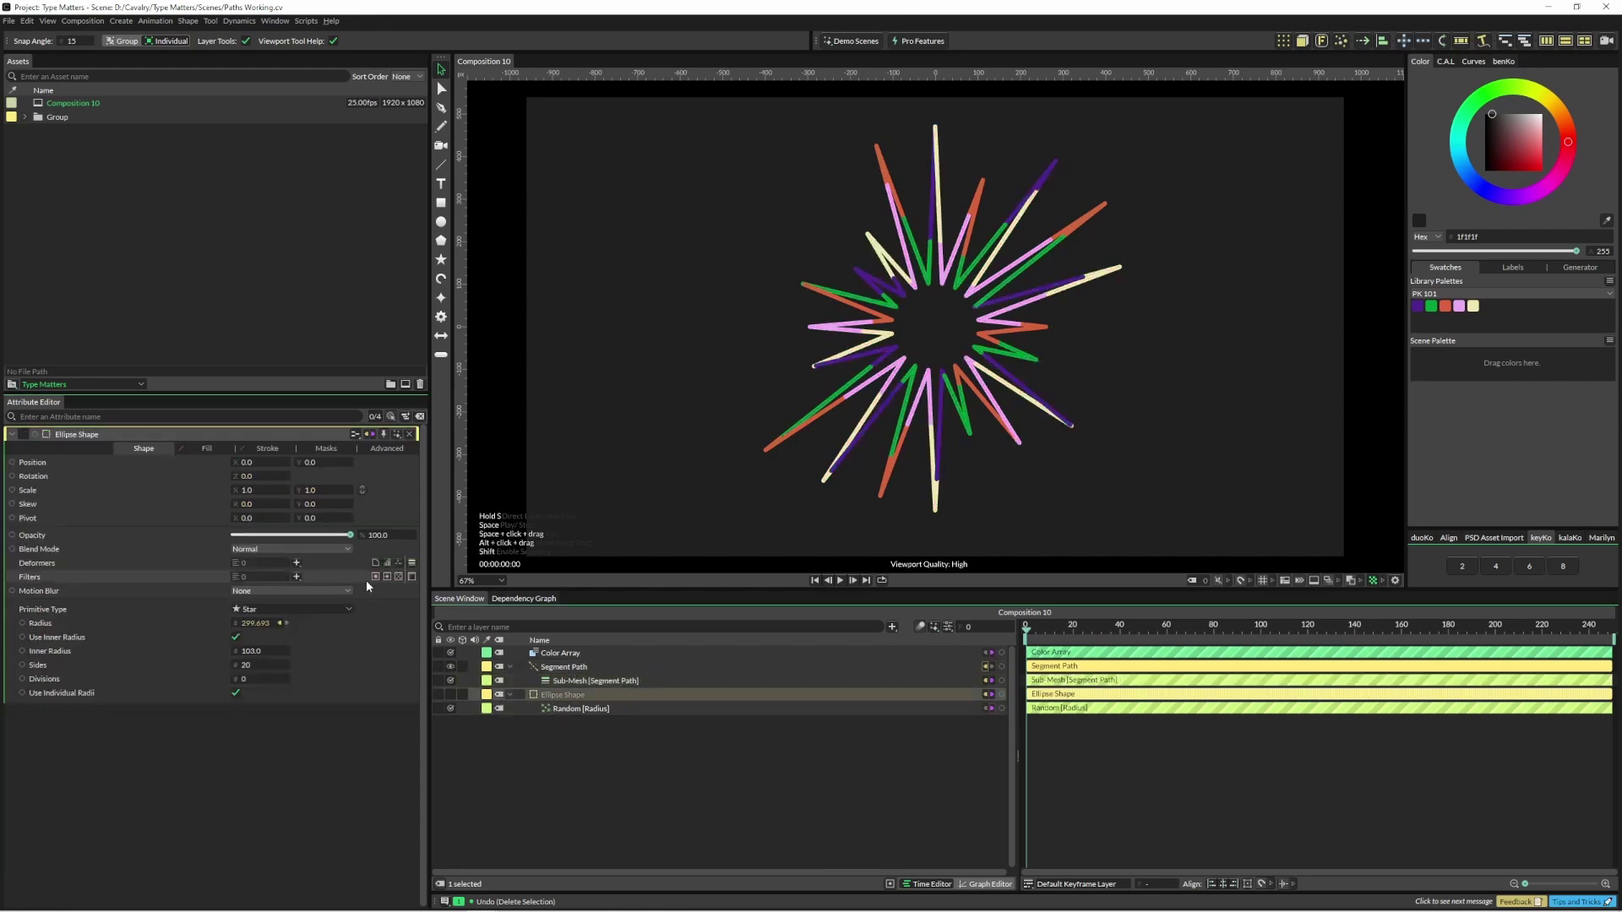
left_click(296, 562)
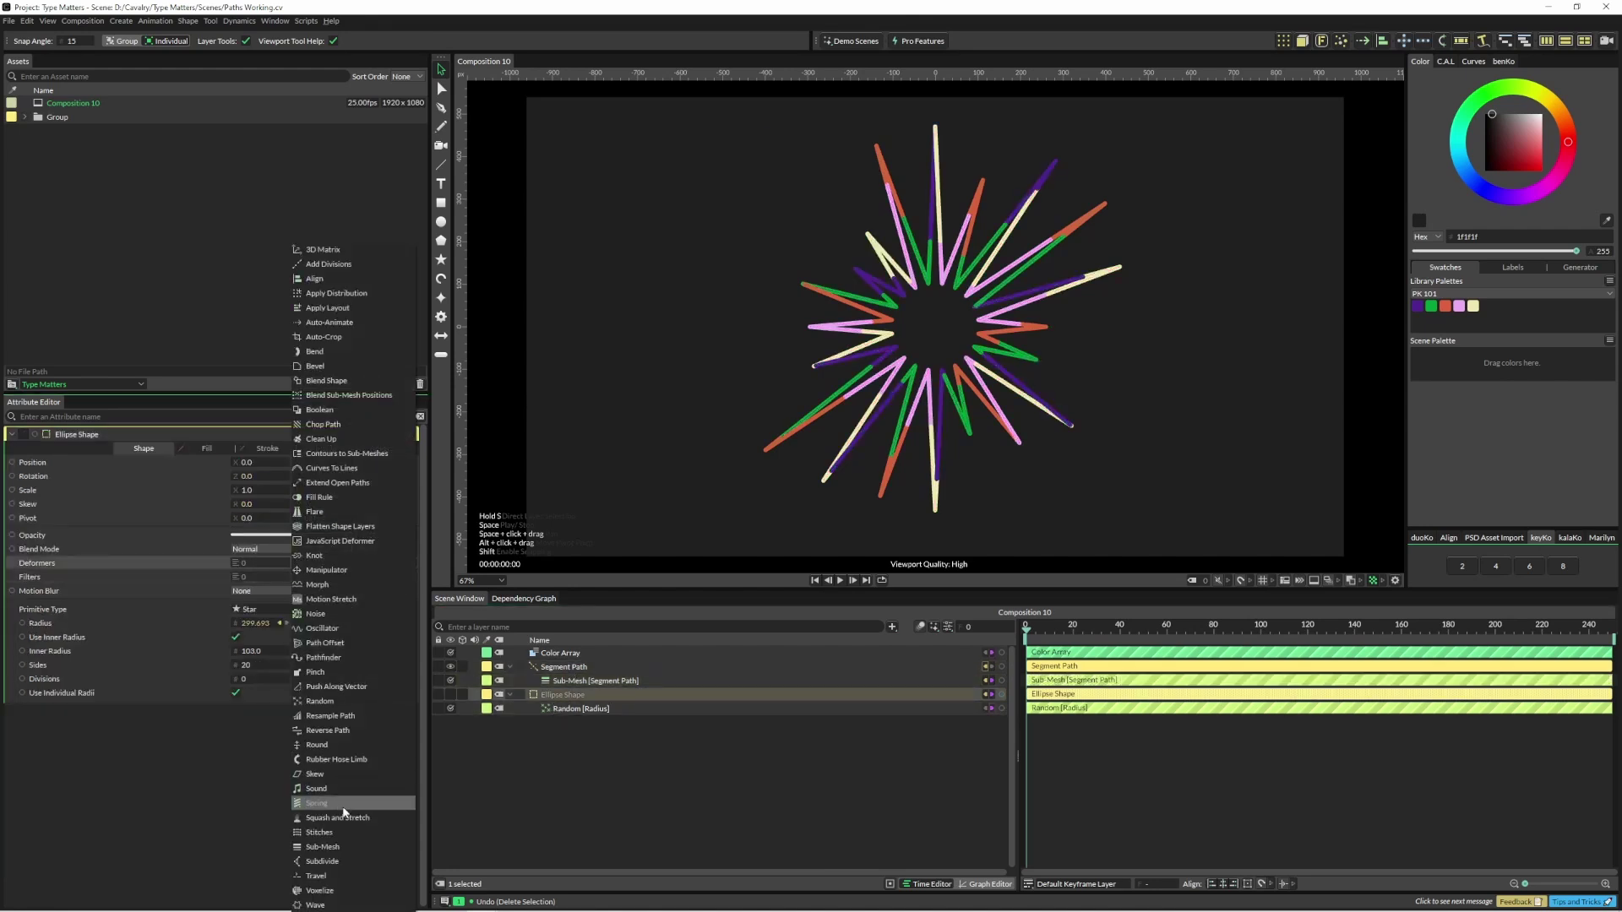
left_click(352, 877)
left_click(558, 708)
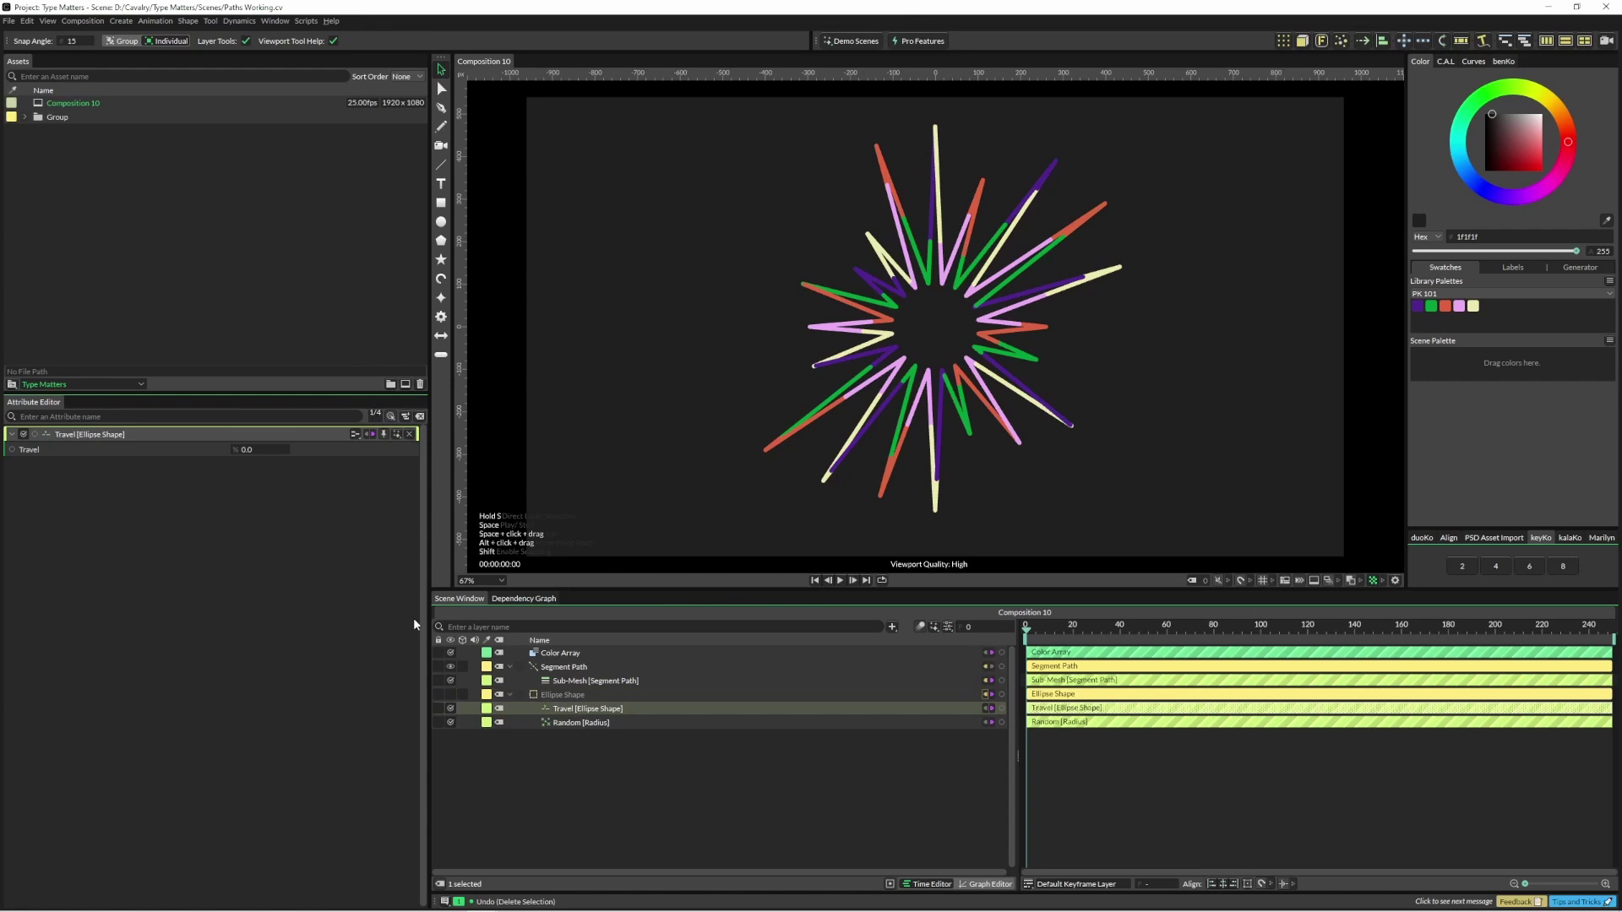
right_click(203, 450)
mouse_move(257, 548)
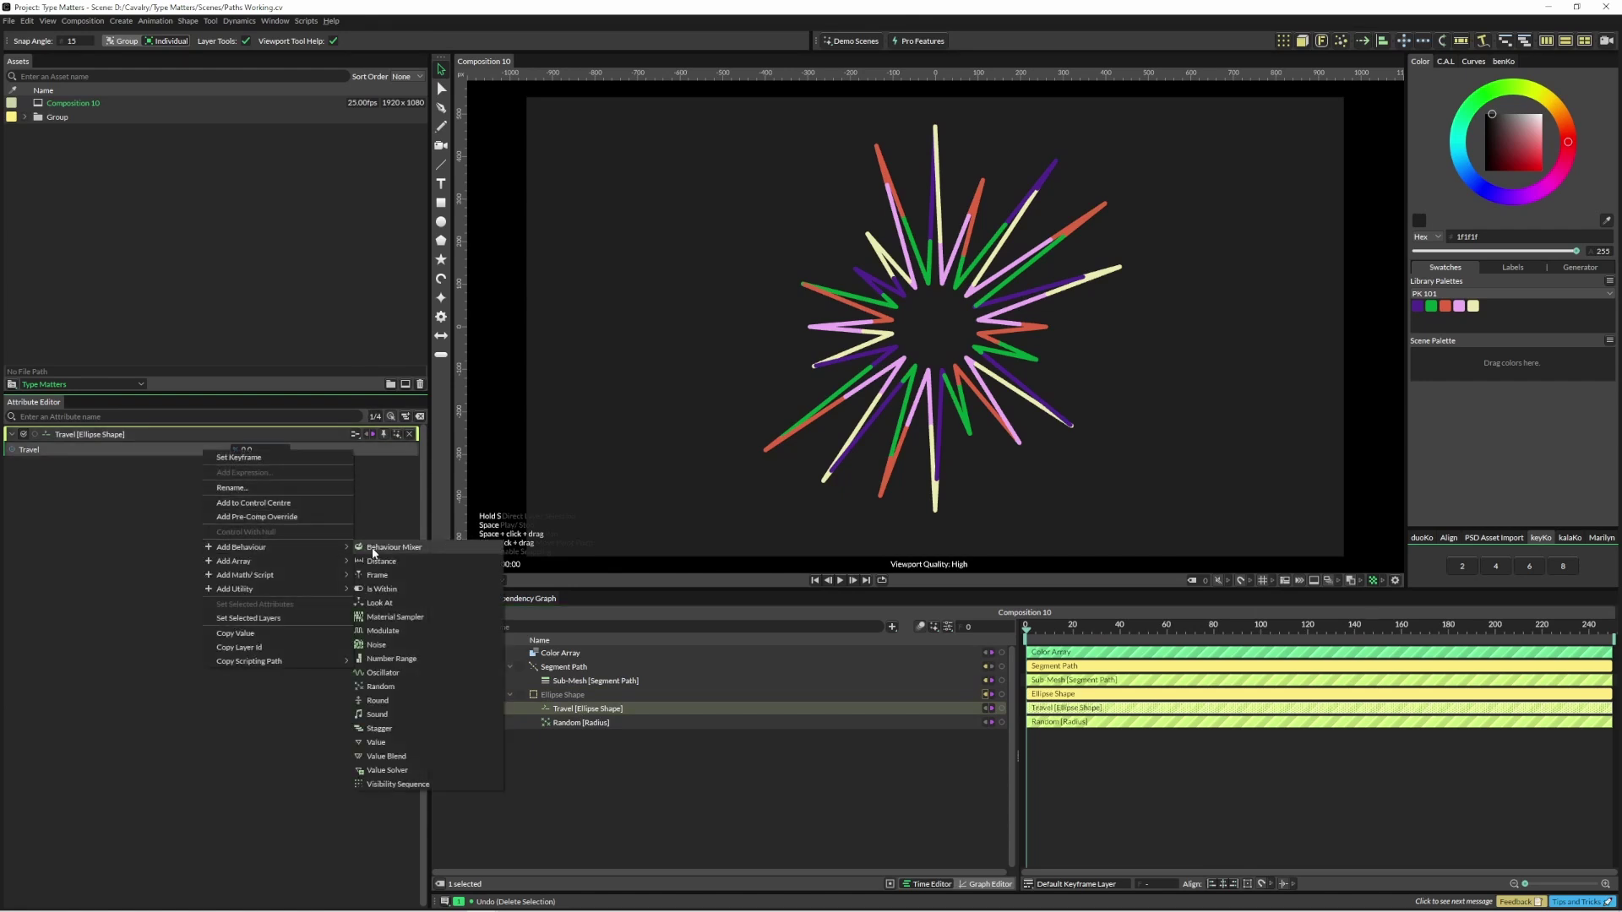
left_click(381, 574)
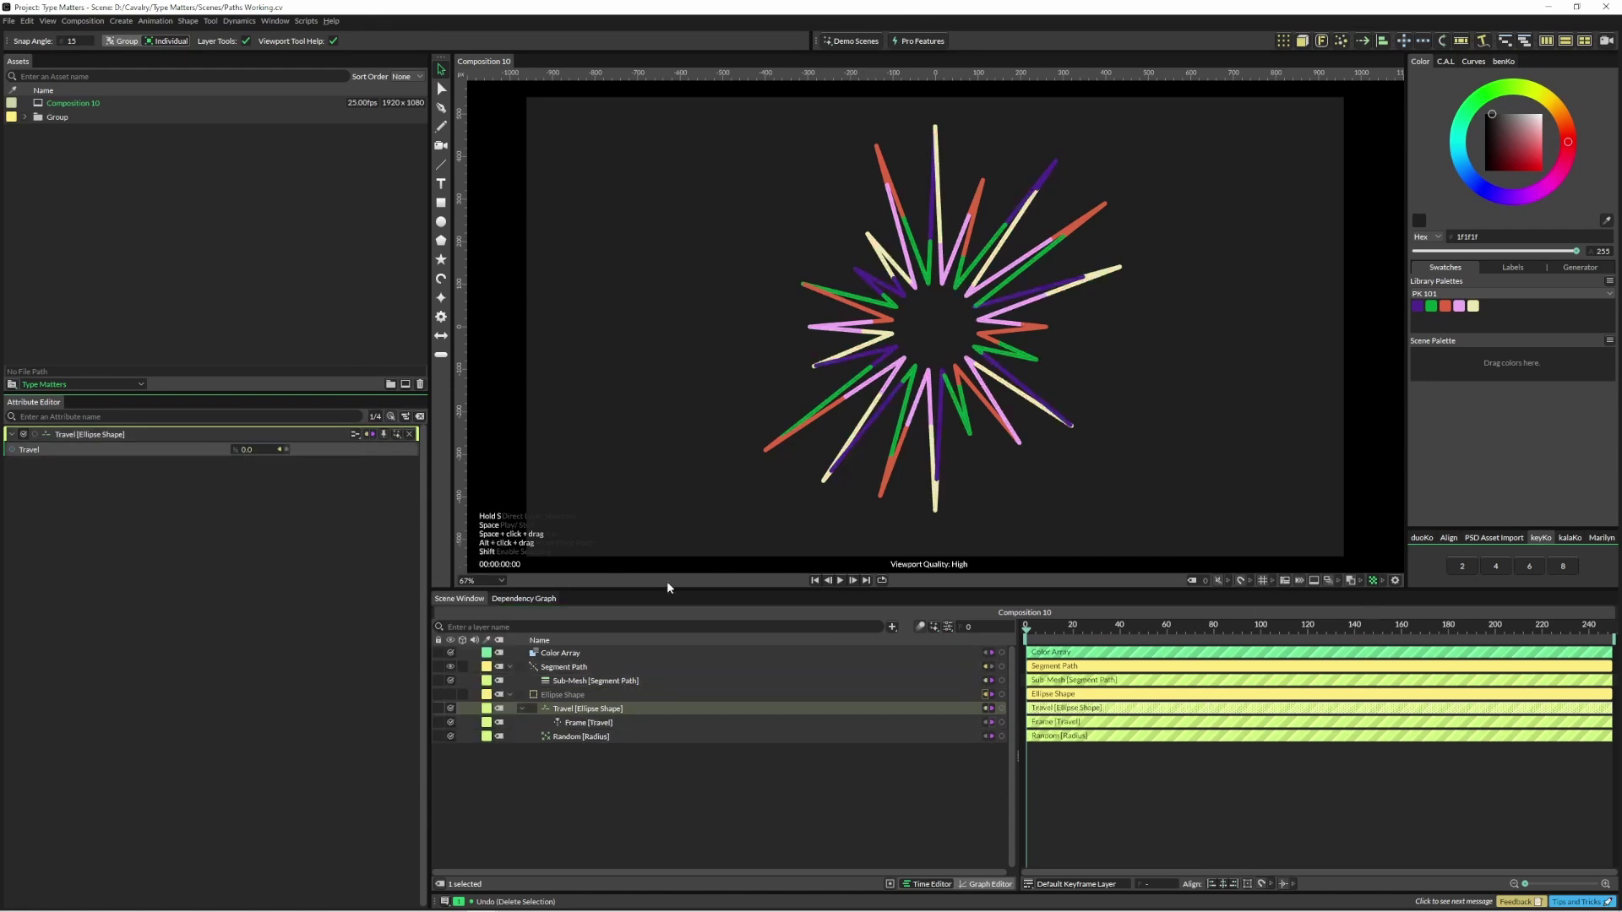
key("space")
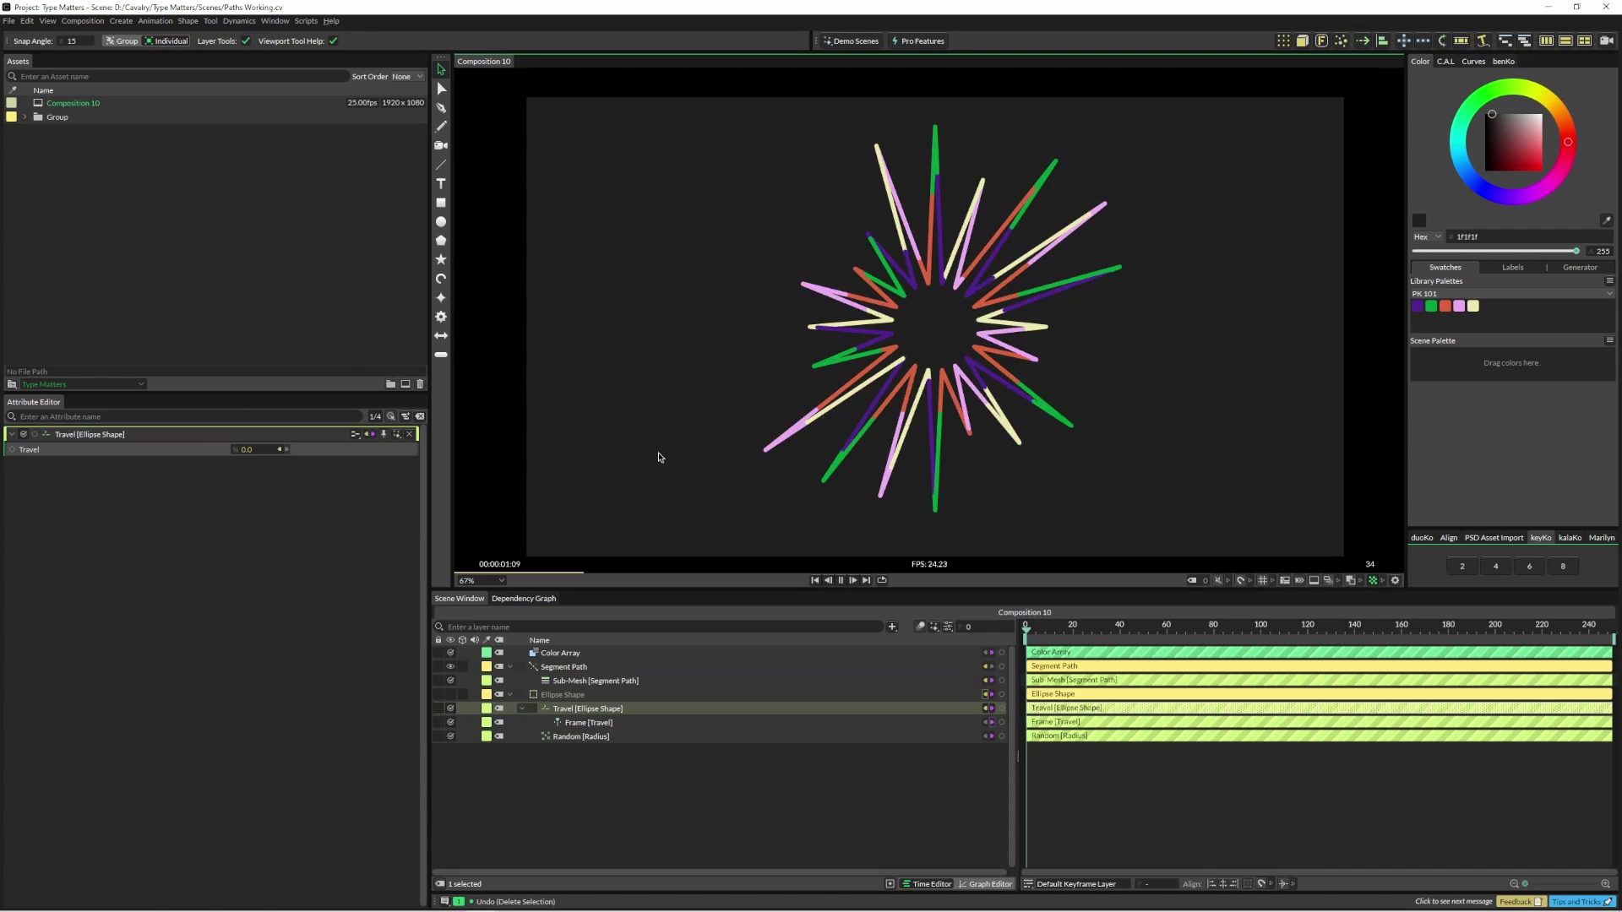
Step: Set the Frame behaviour's value to 0.1 and play back the slower travel
left_click(606, 723)
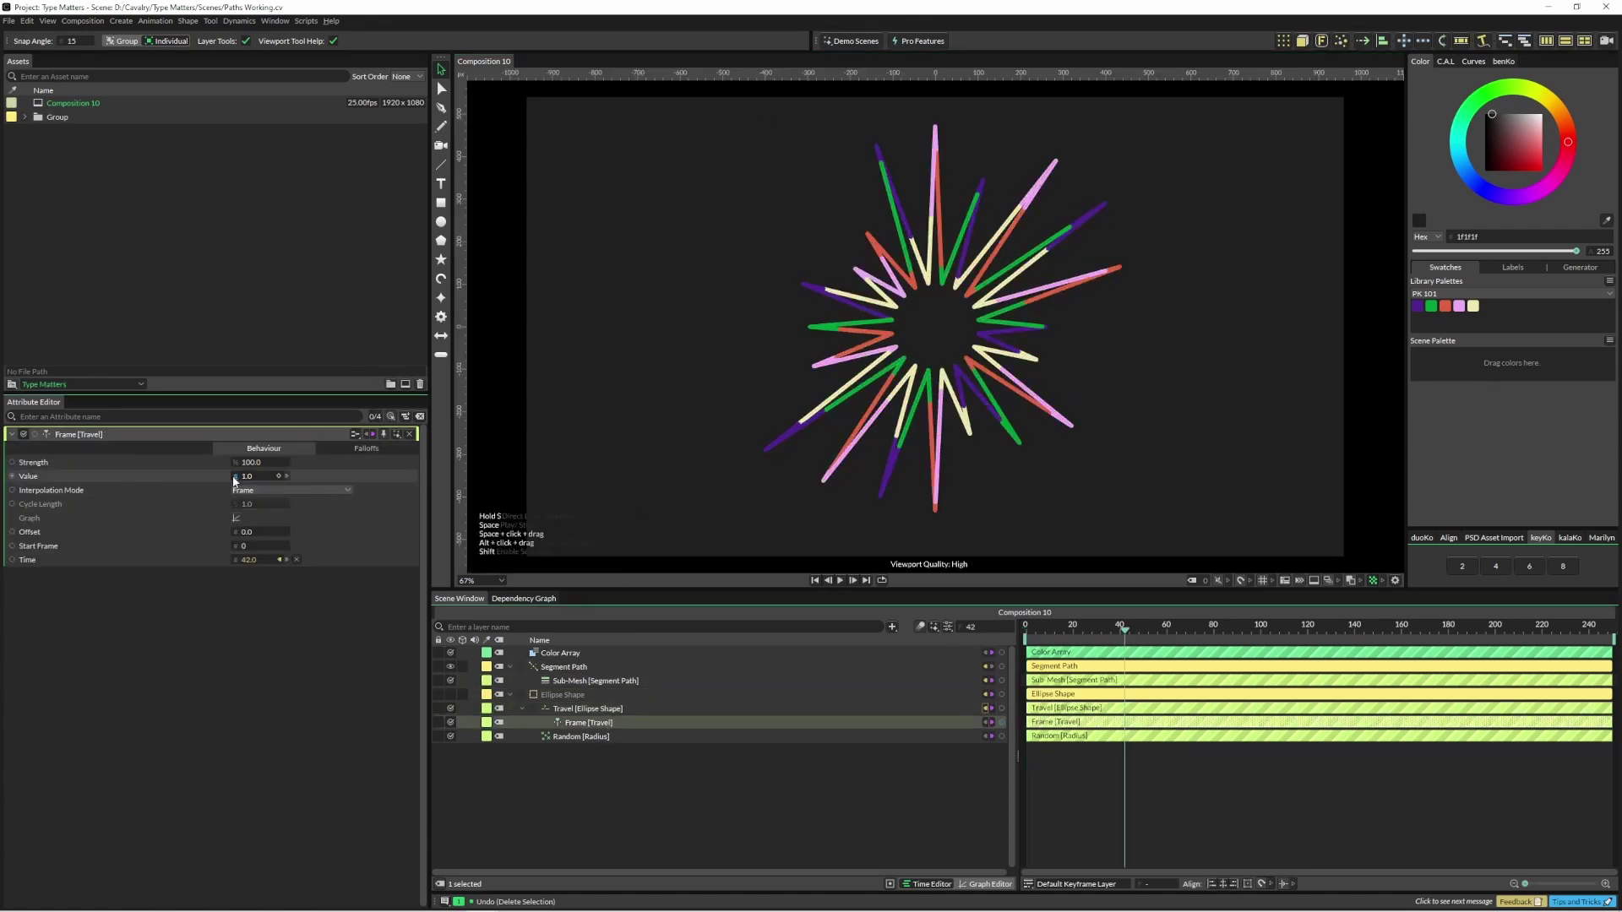
left_click(245, 475)
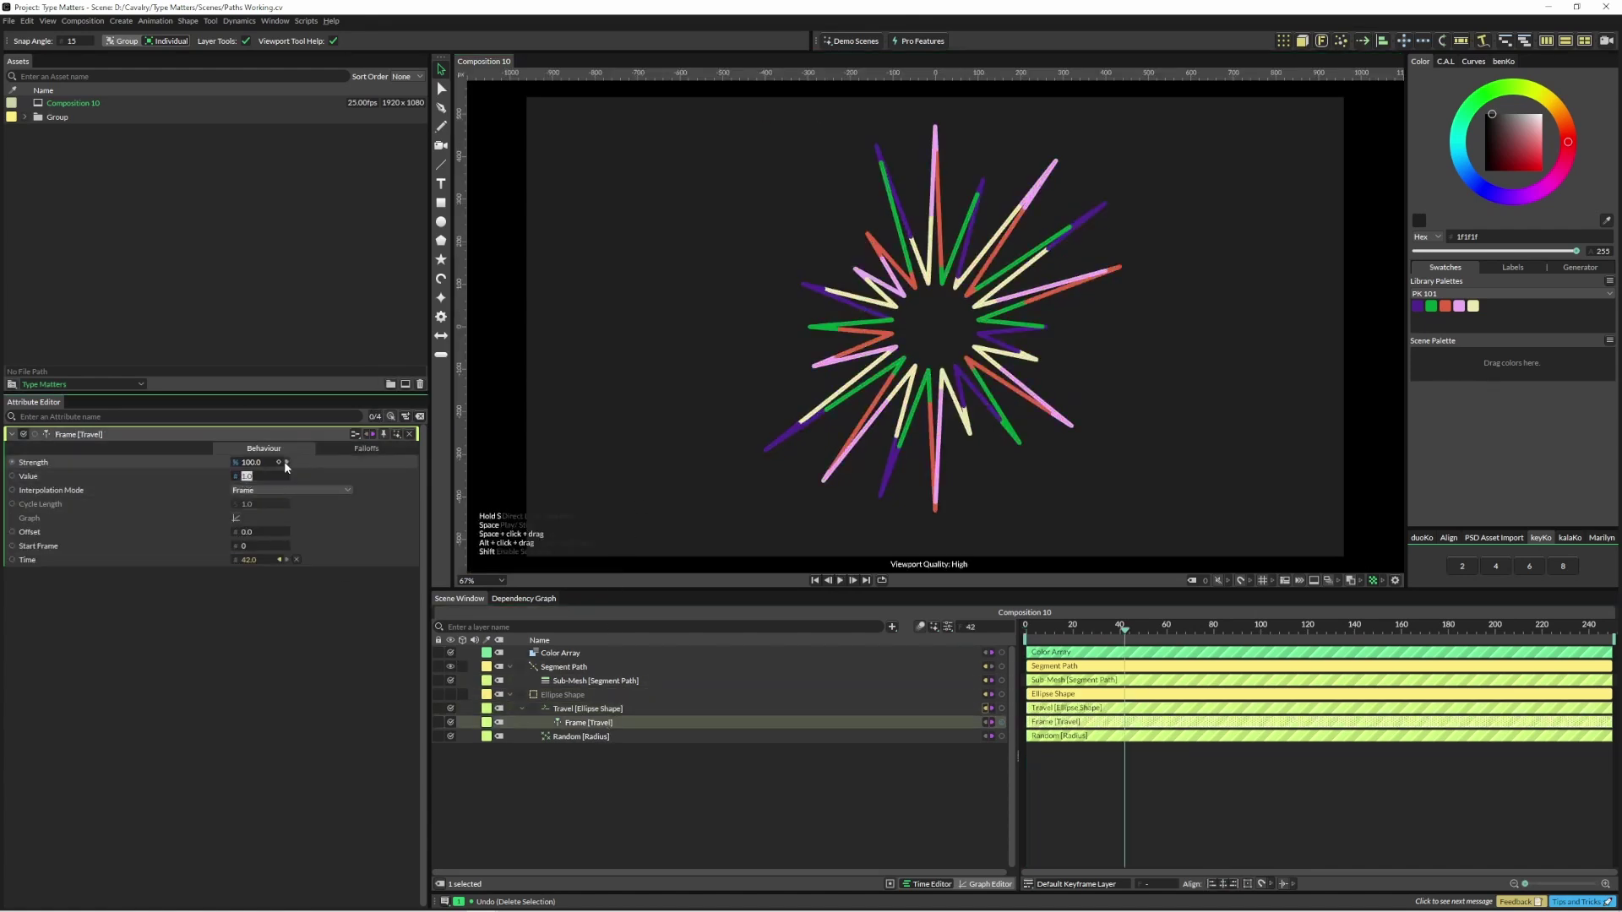
type(".1")
key("Return")
left_click(605, 395)
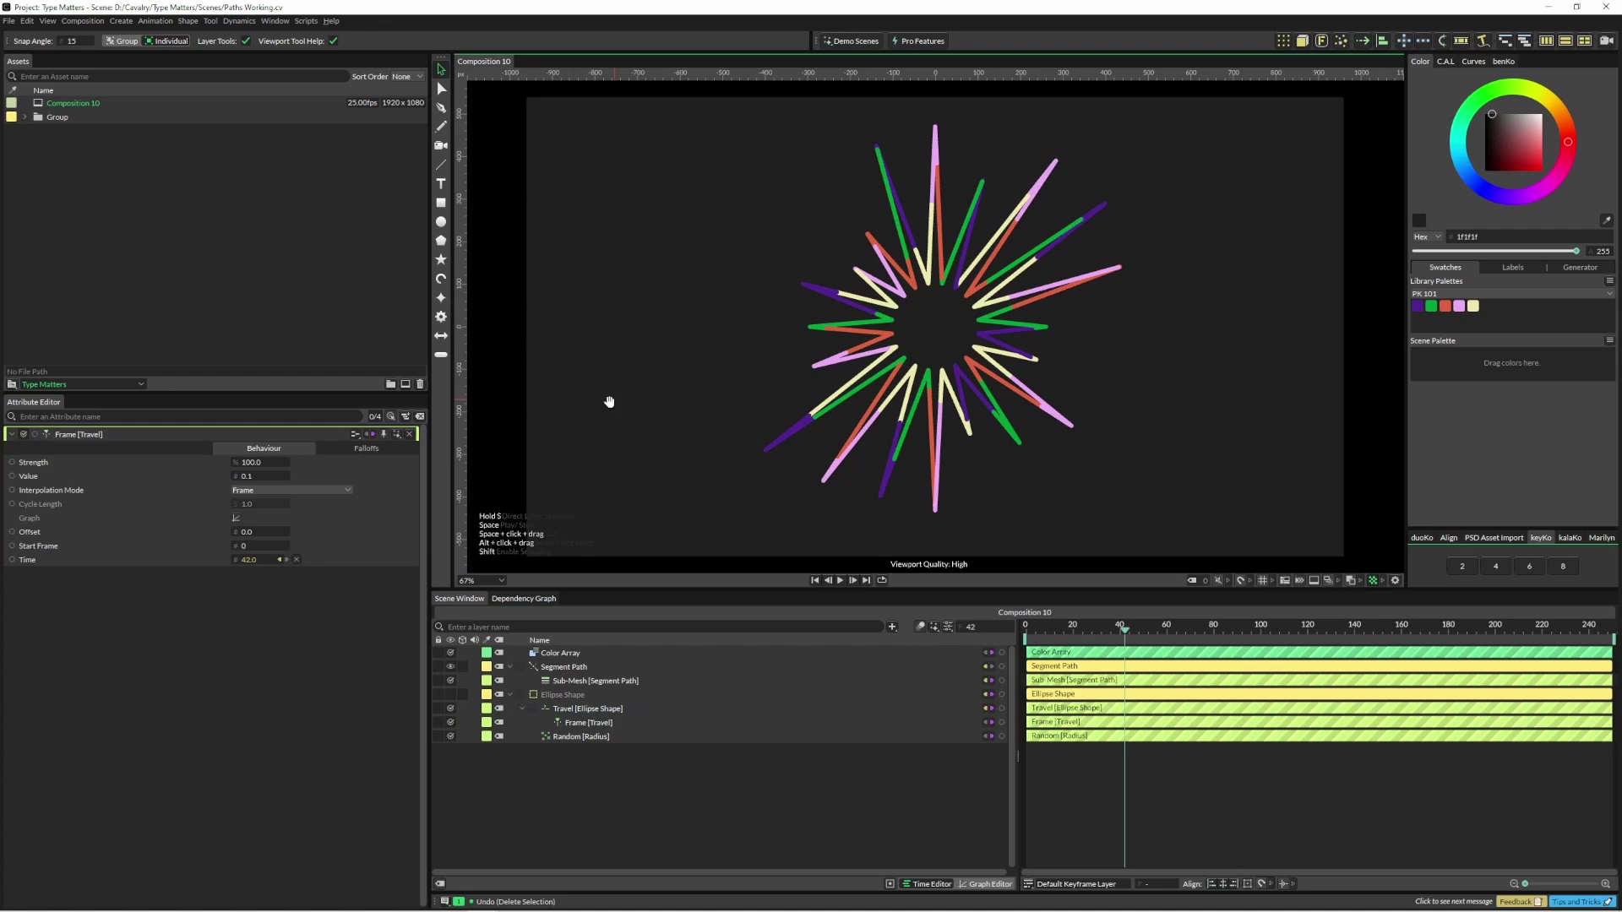
key("space")
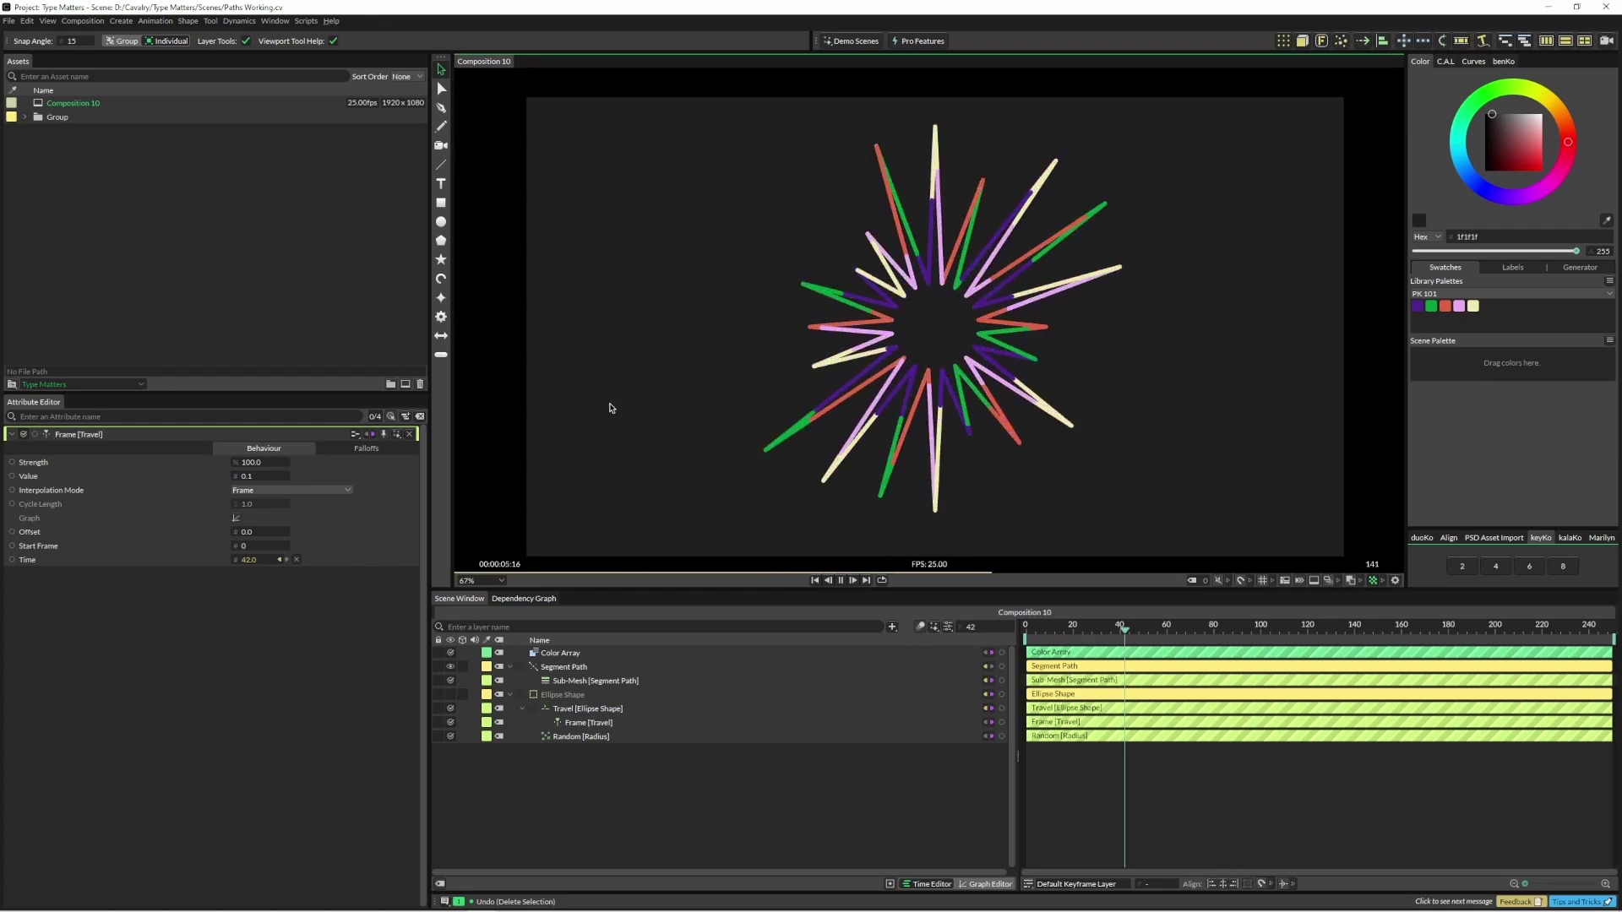
Step: Create a new ellipse, add a Duplicator with Path distribution, and use Ellipse Shape as the path
key("space")
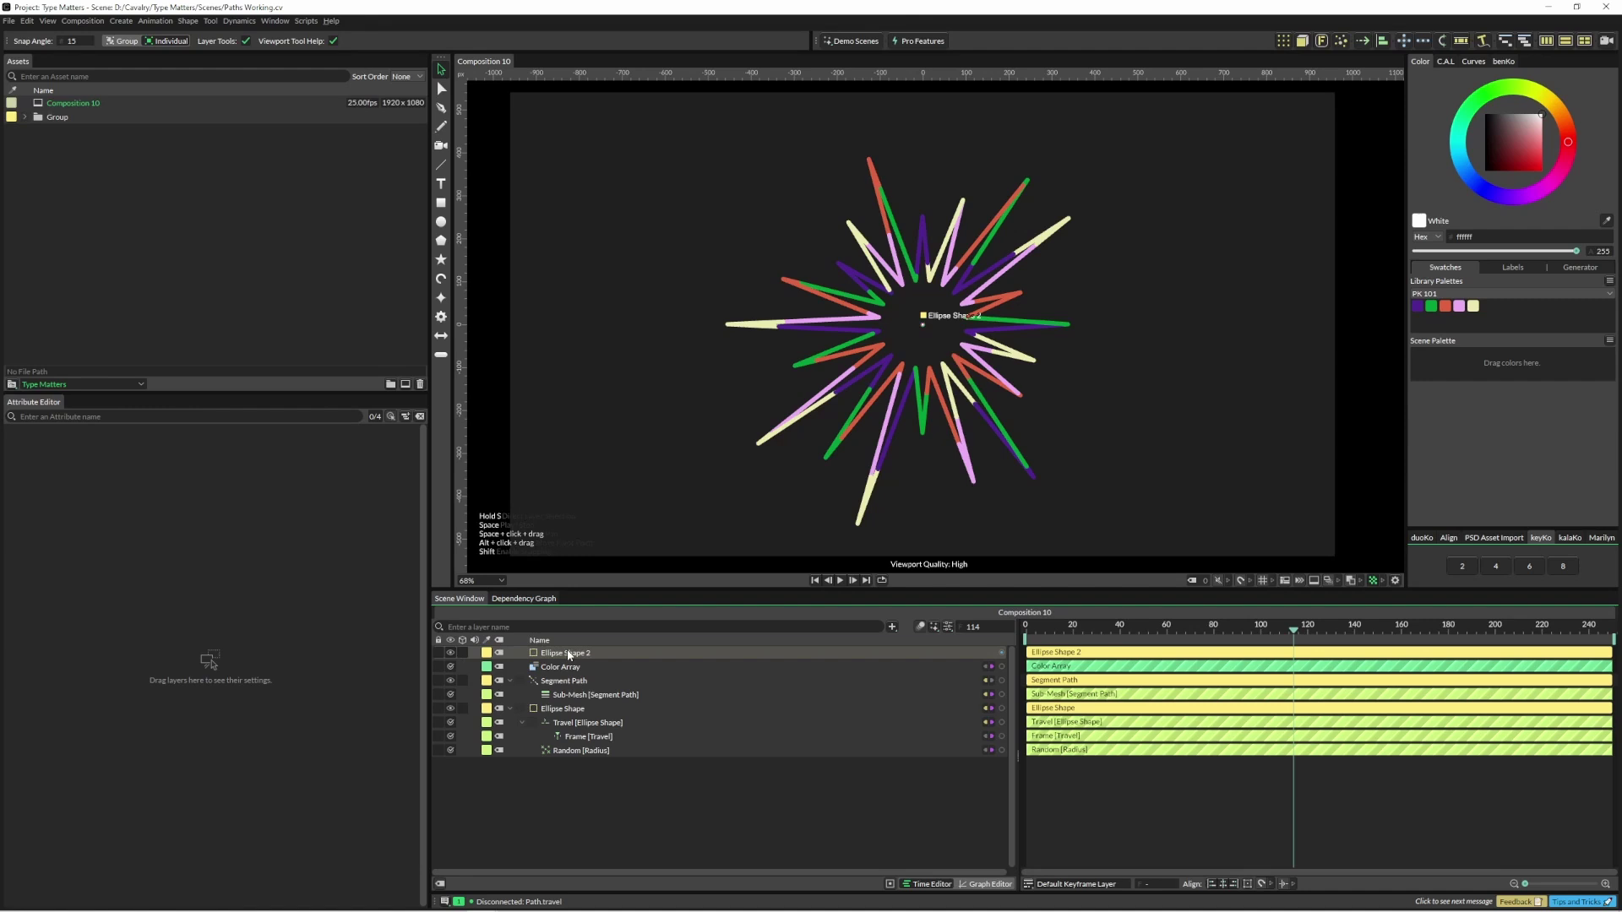
left_click(564, 655)
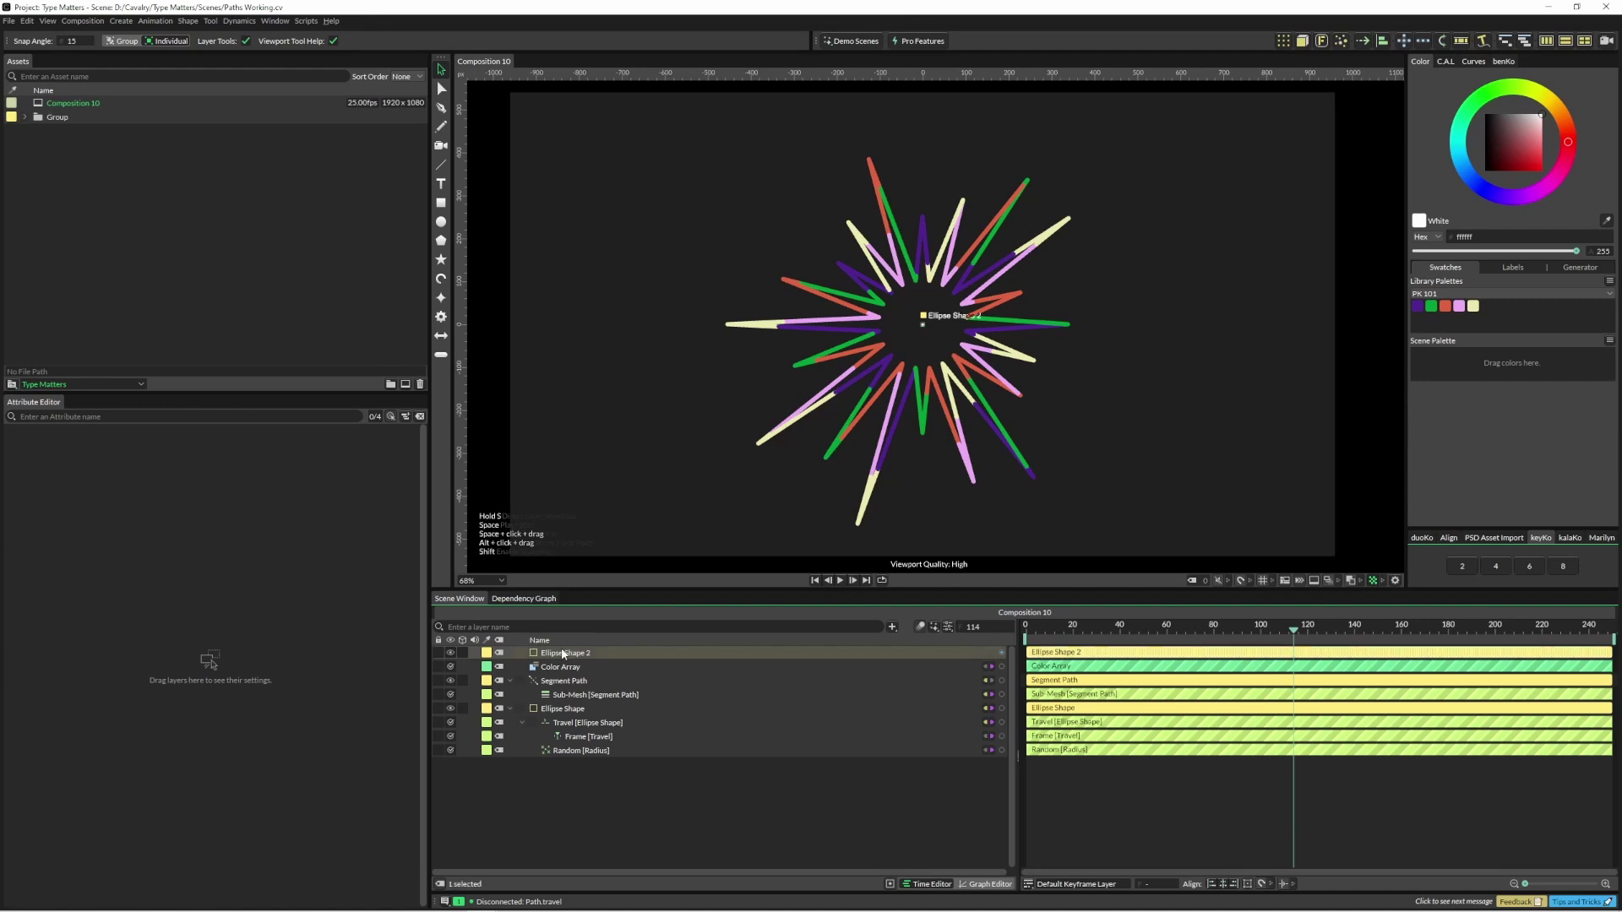
left_click(1284, 40)
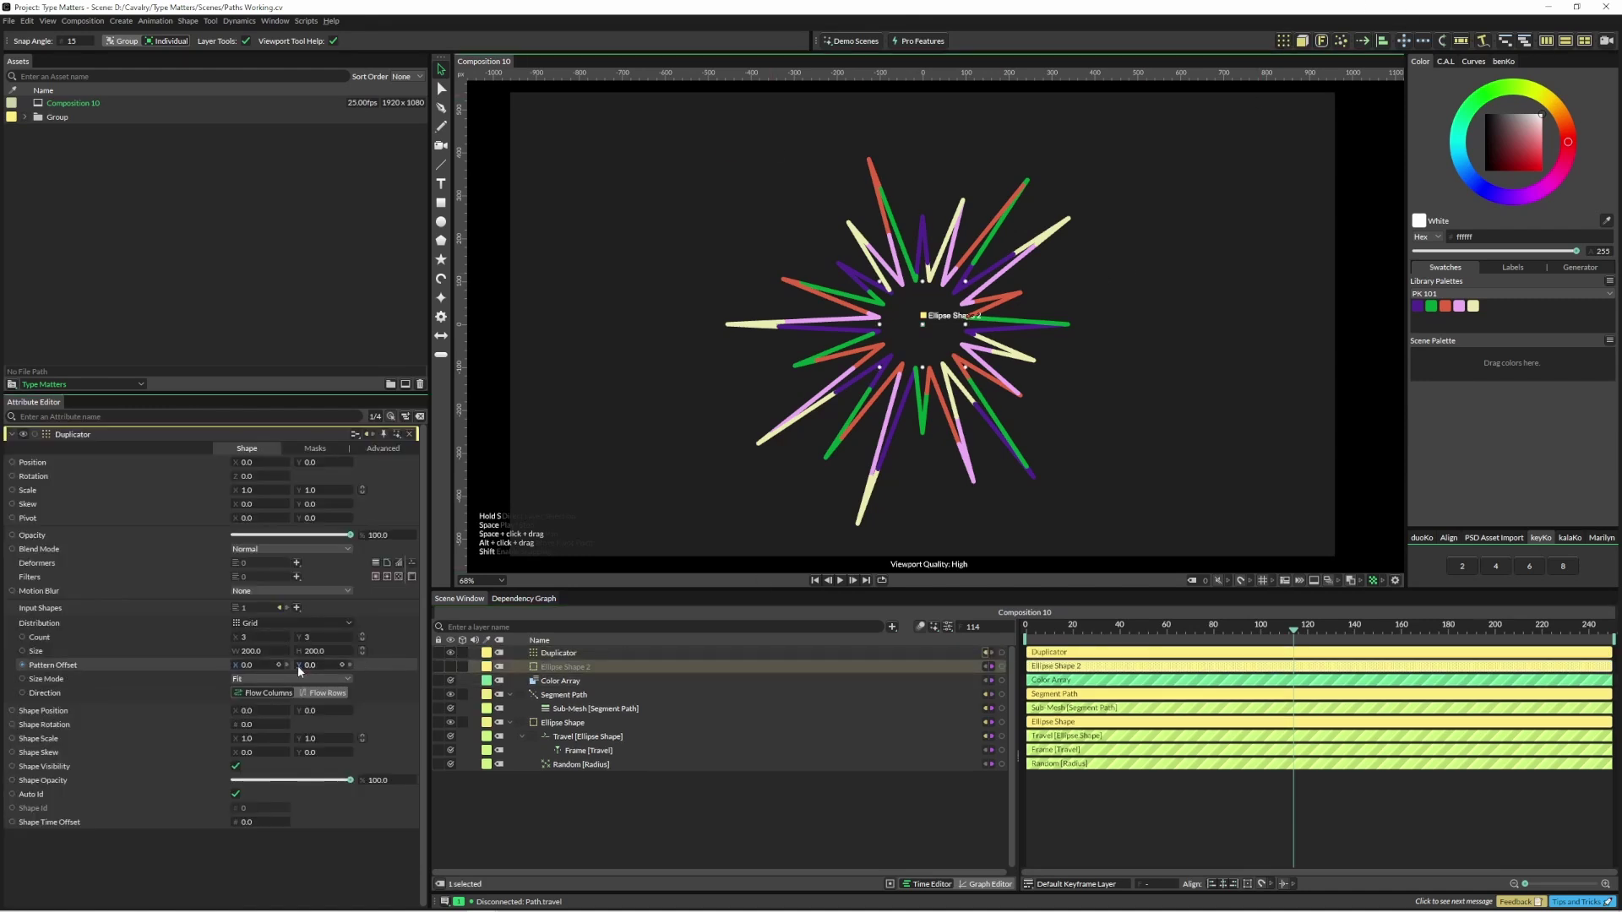
left_click(258, 625)
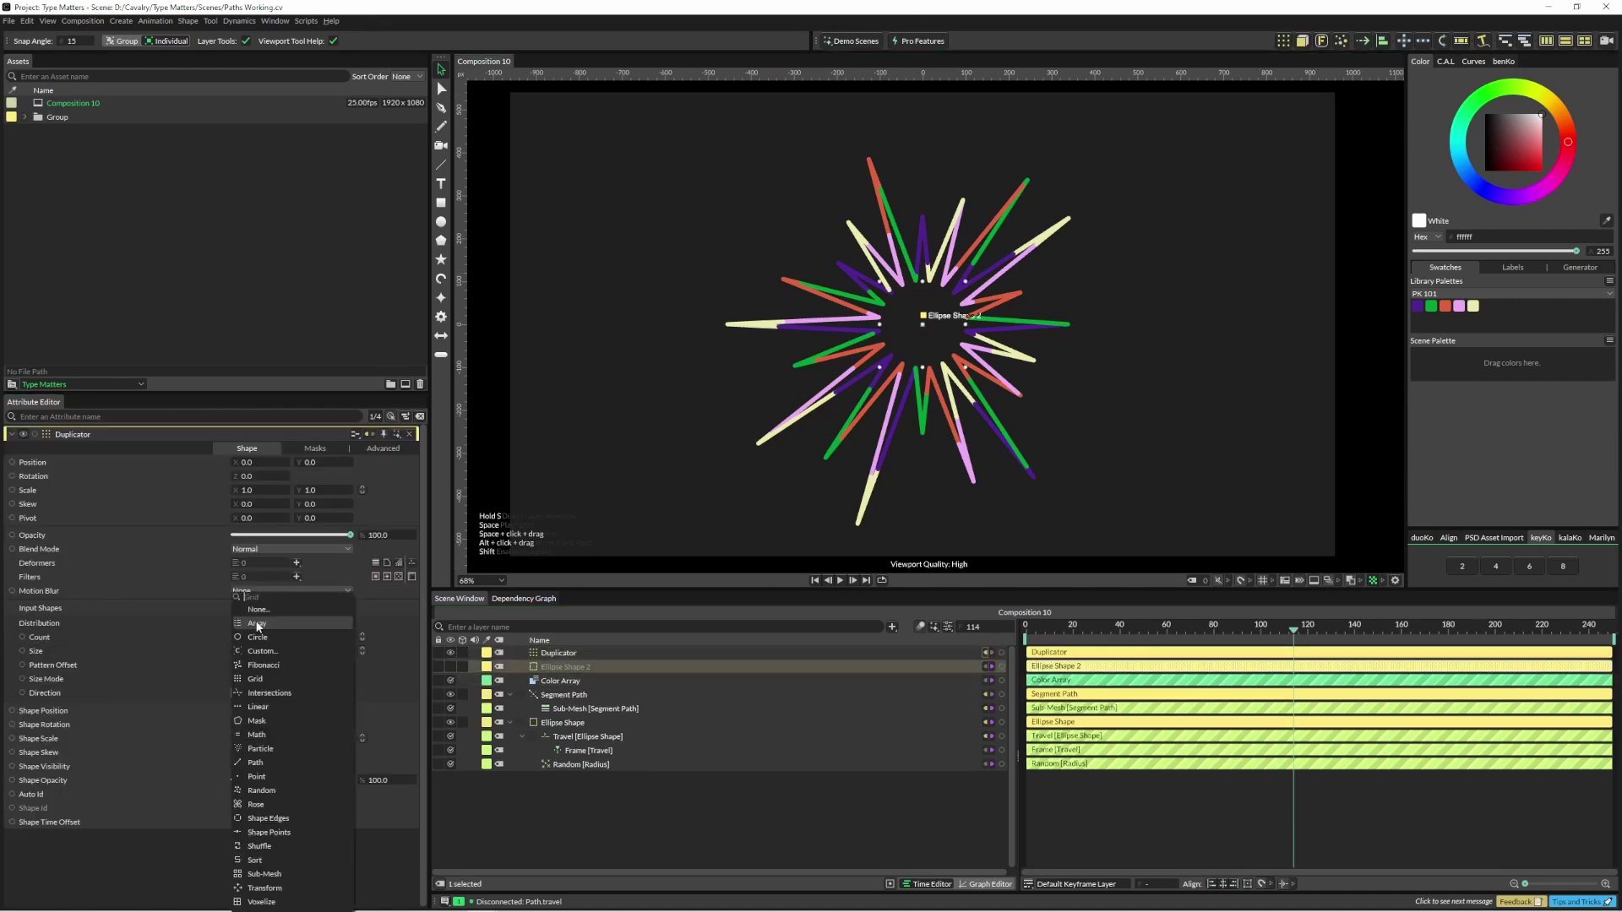
left_click(277, 764)
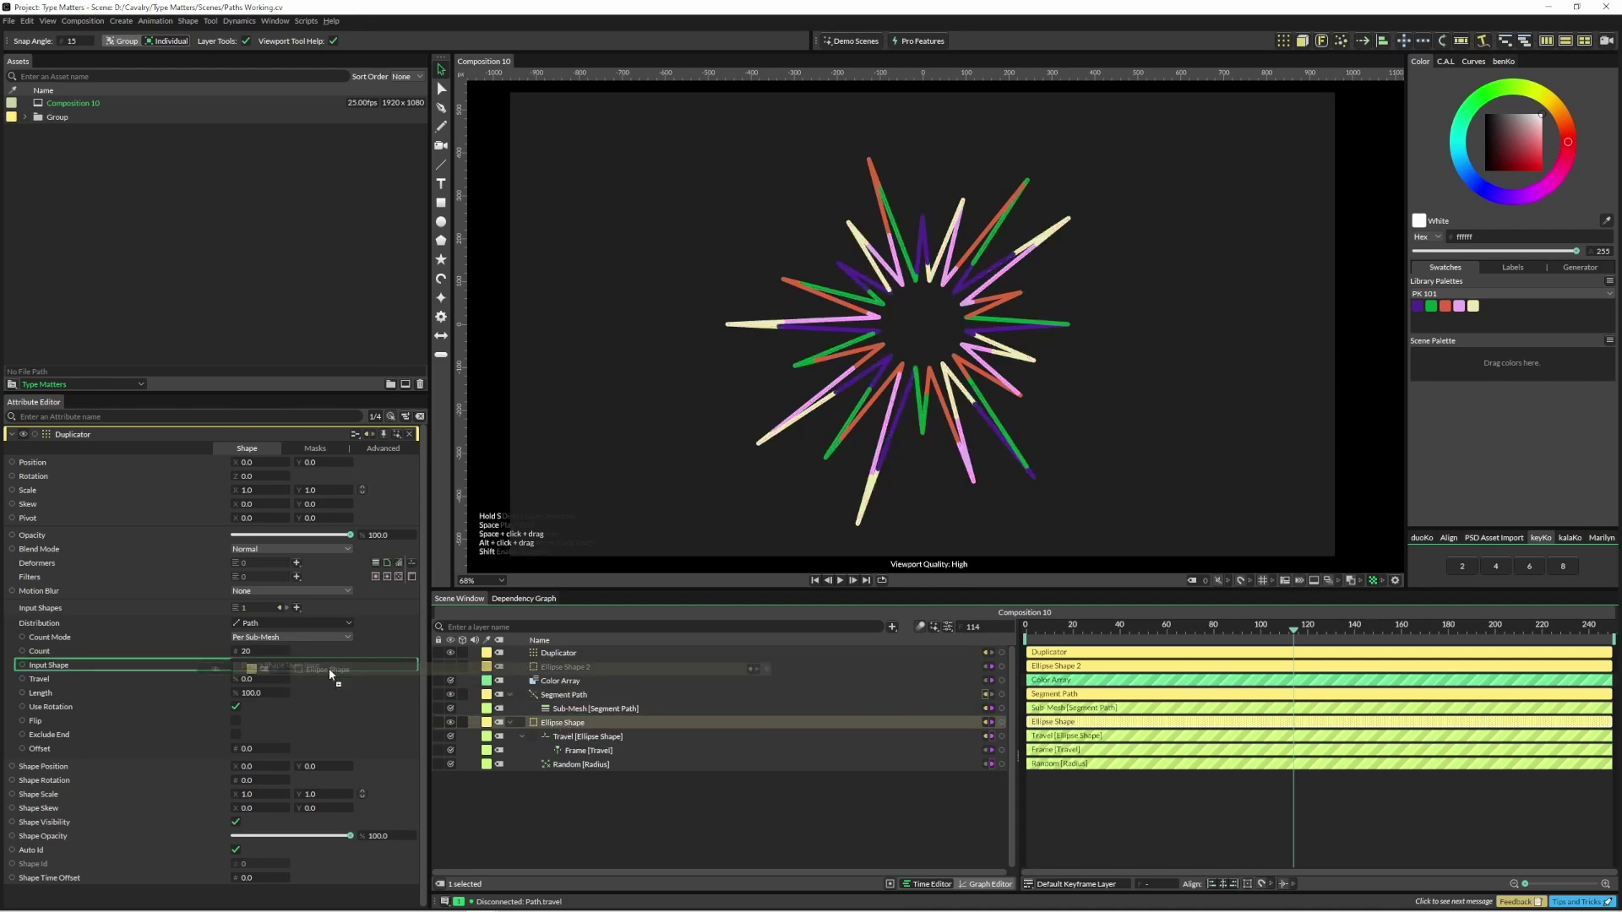
left_click_drag(329, 673, 330, 675)
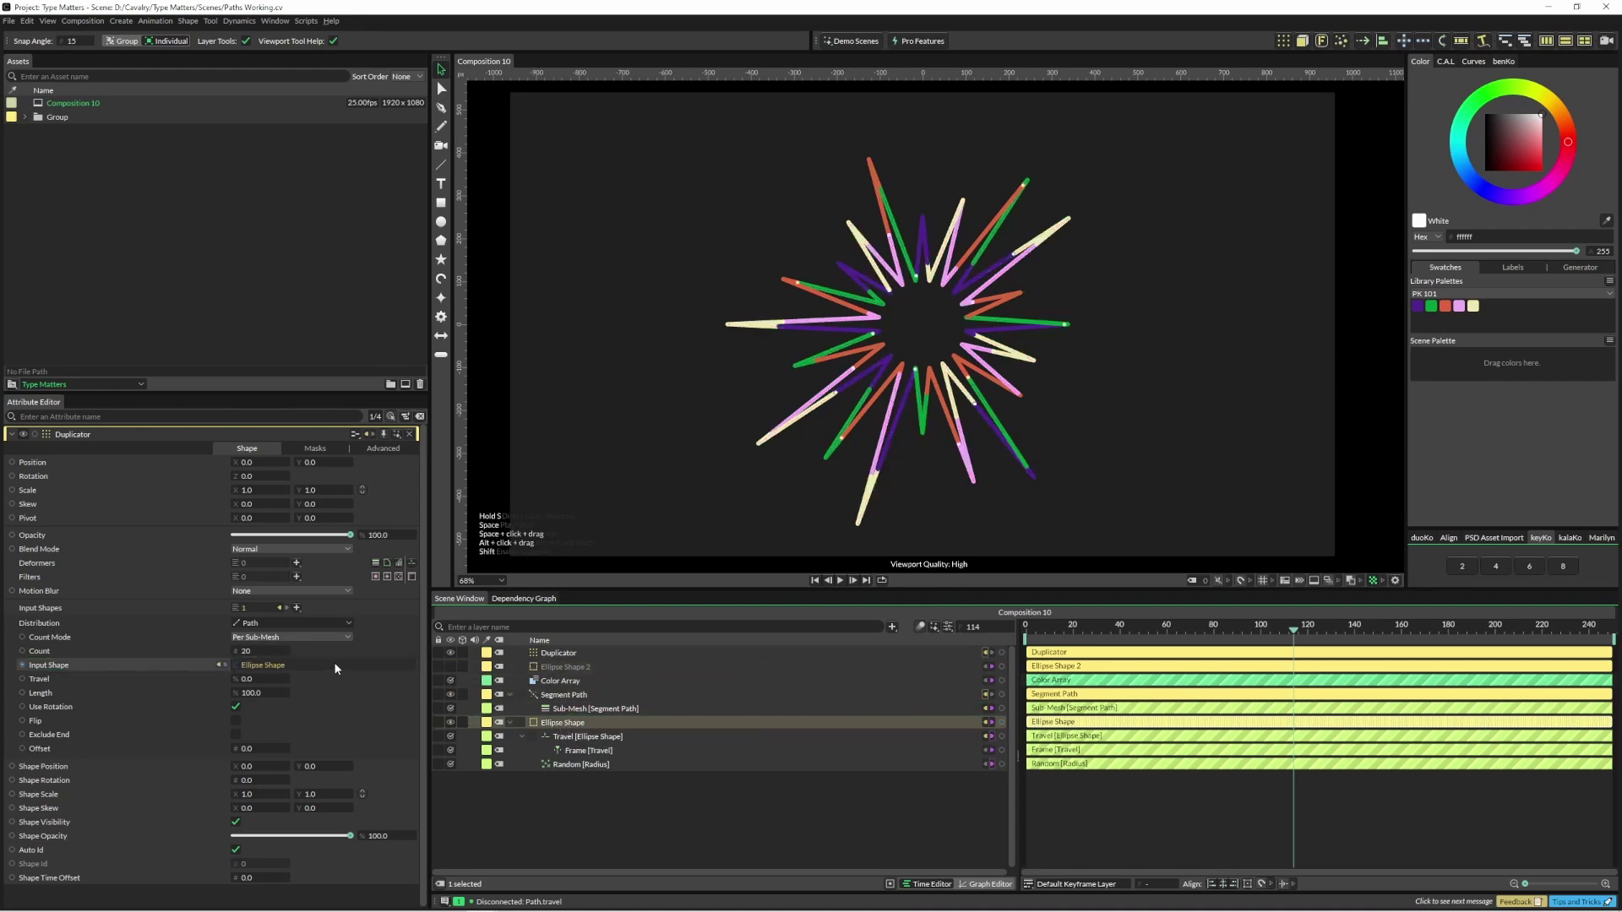
Step: Set the Duplicator's count to 40
scroll(936, 351, "up", 5)
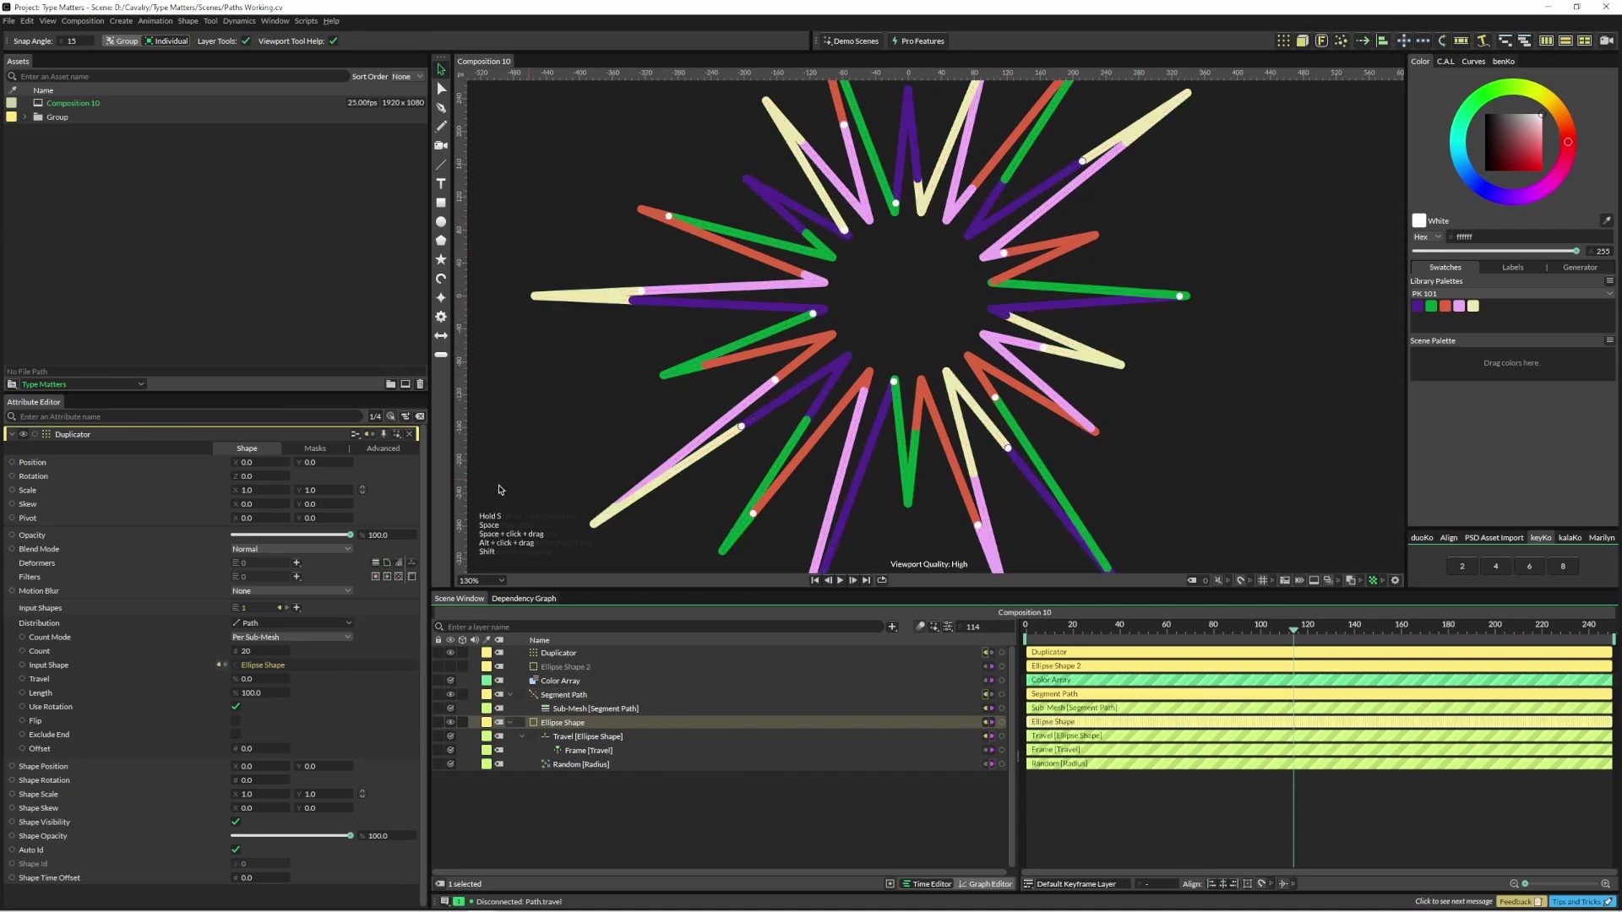
left_click(246, 650)
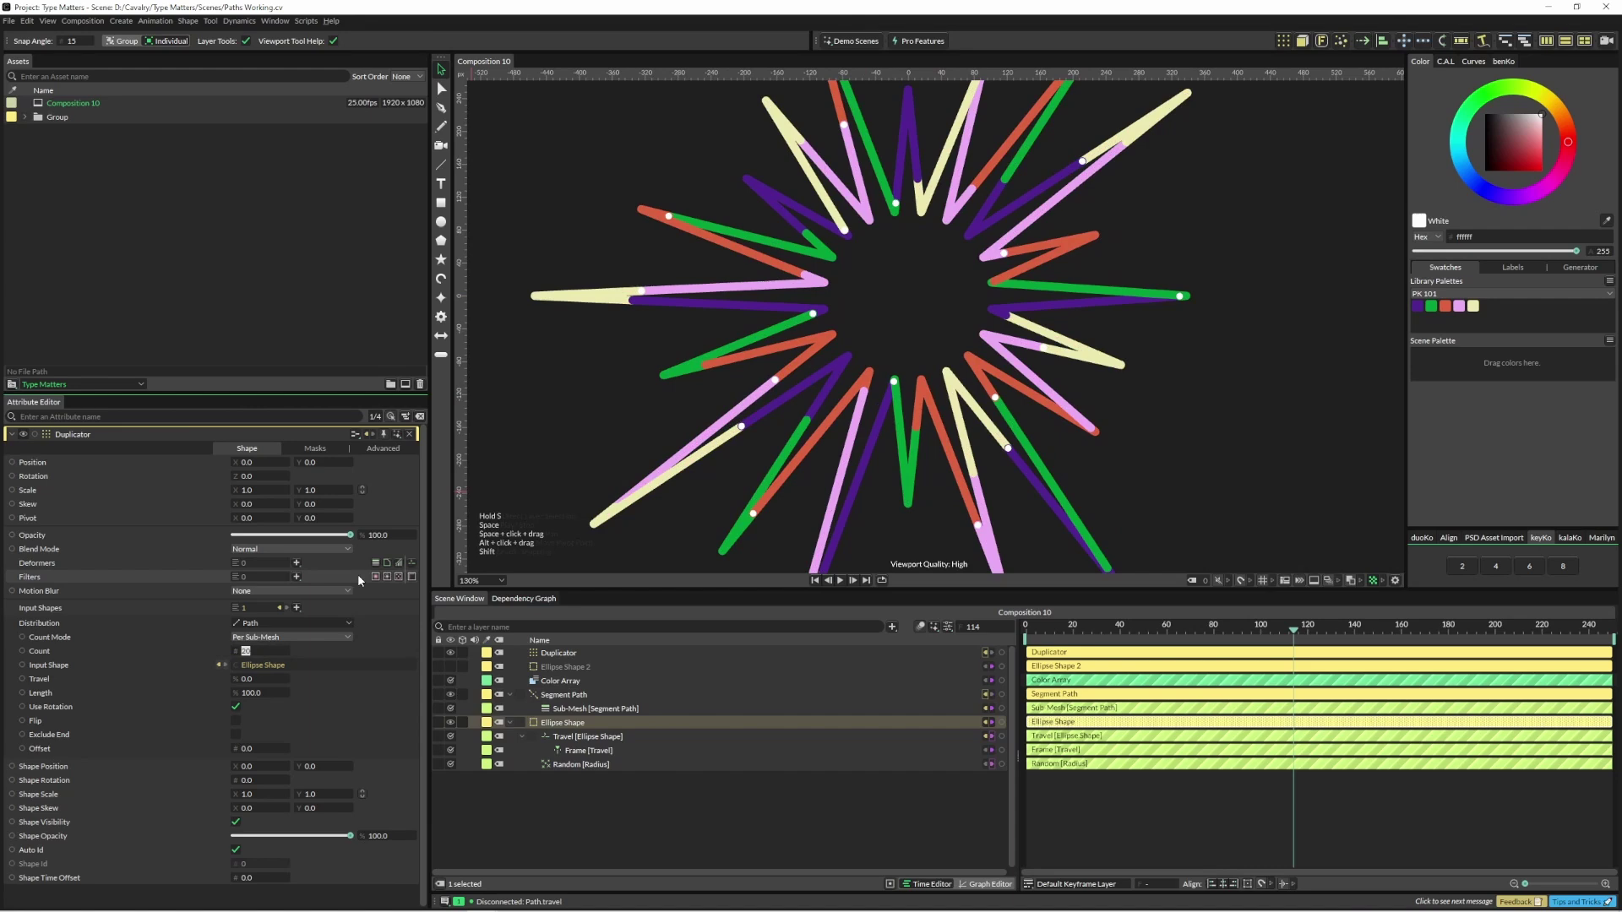
type("40")
Step: Shrink the small ellipse to radius 2 and play back the dots along the star
left_click(573, 668)
left_click(247, 623)
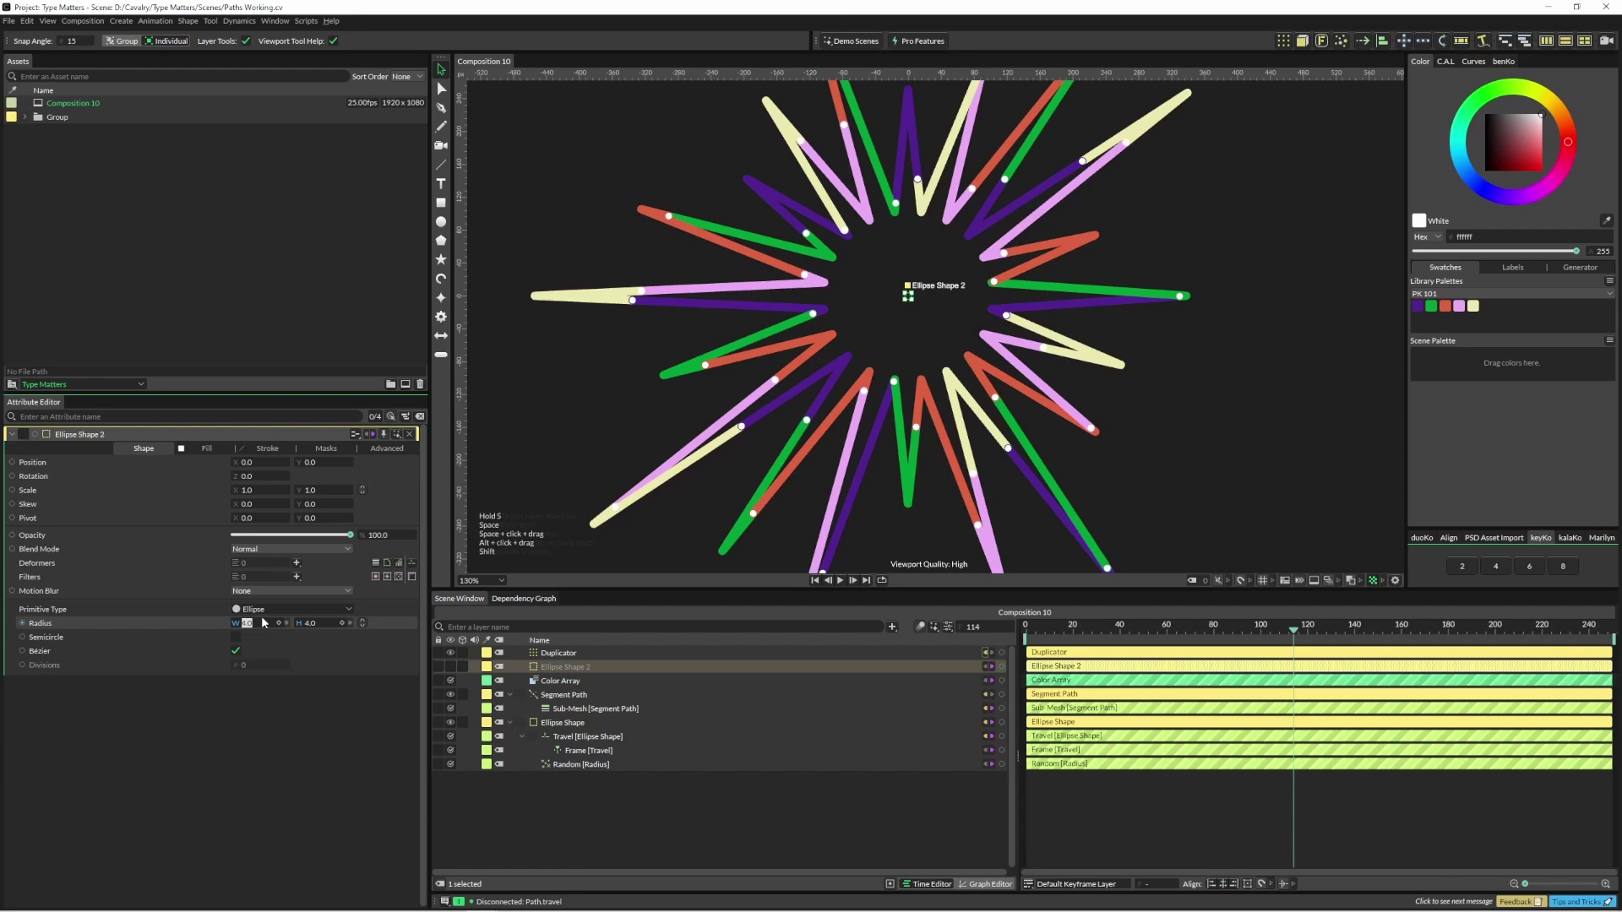
type("2")
key("Return")
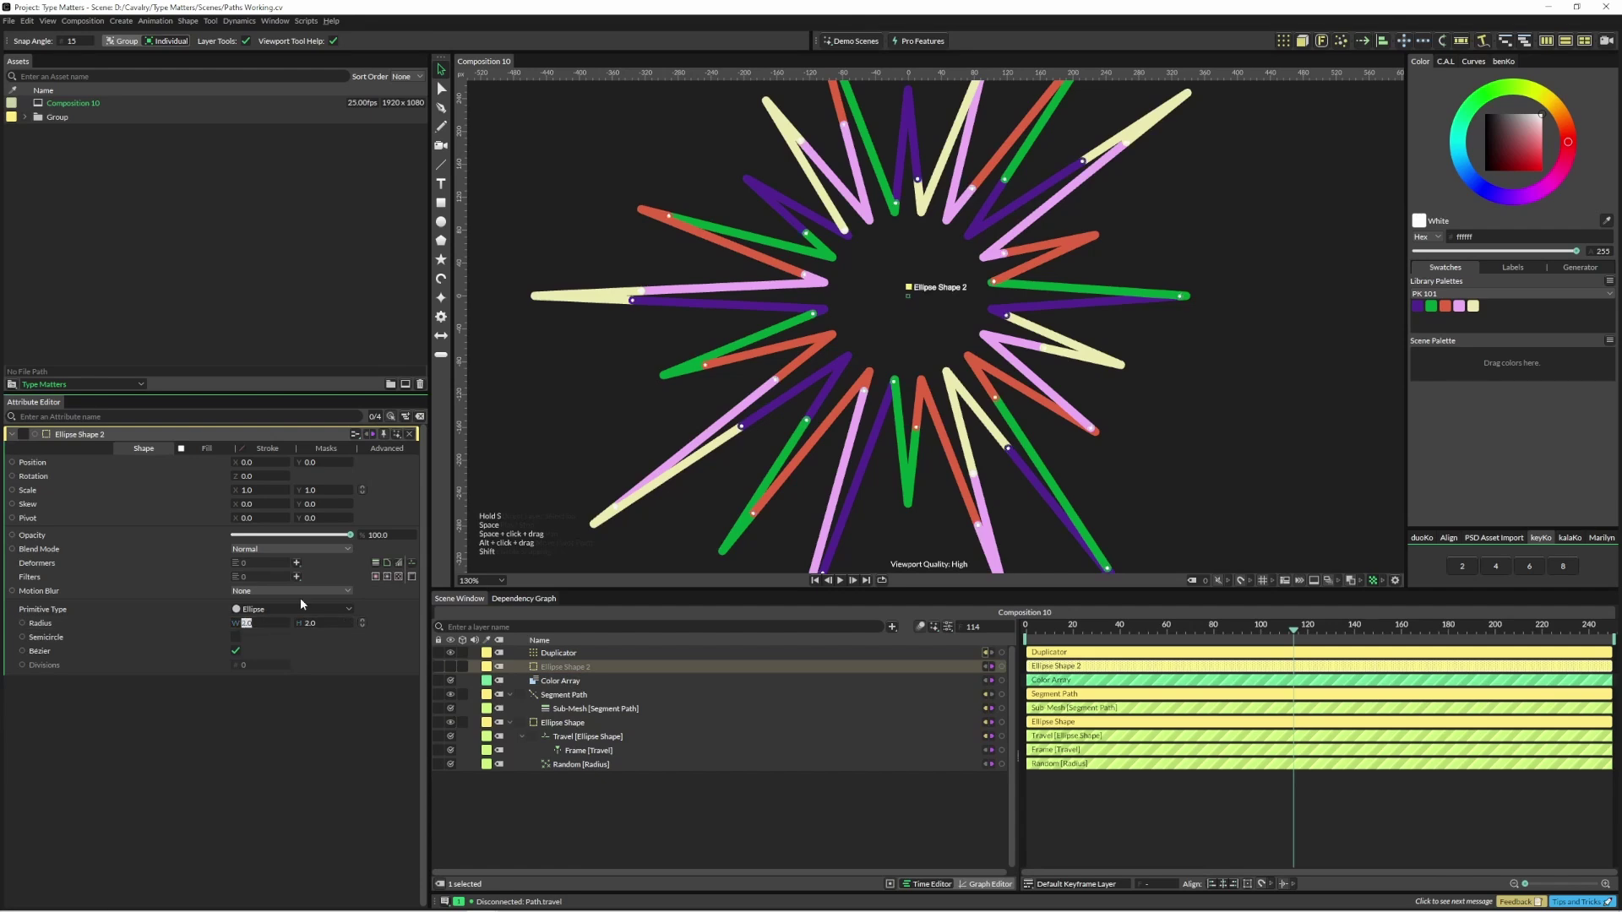
left_click(548, 656)
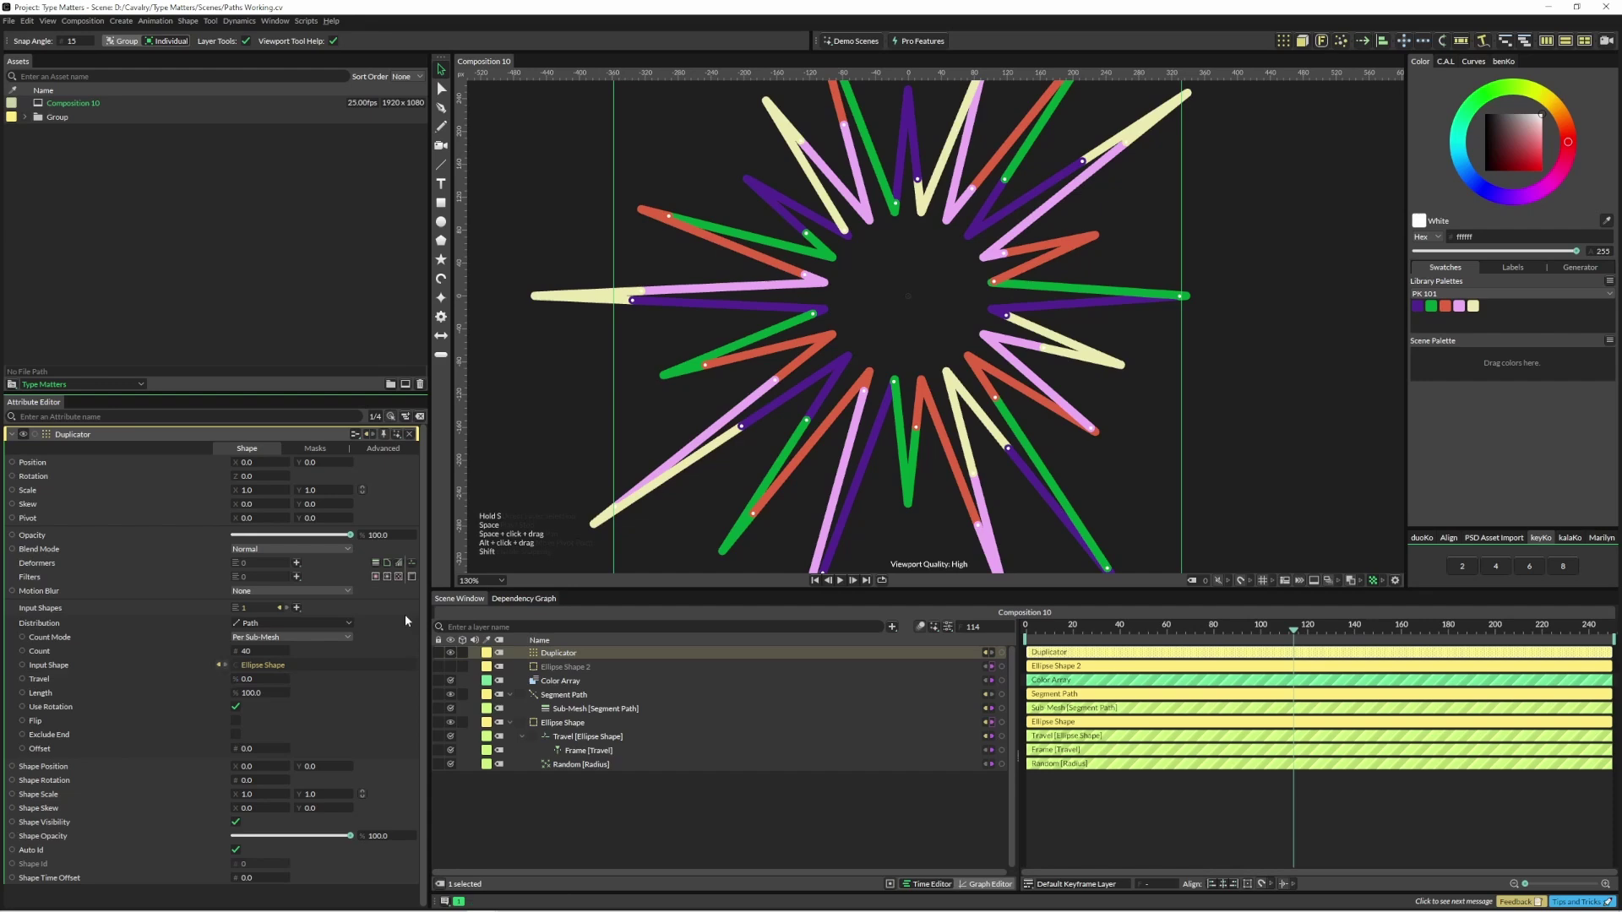
key("ctrl+z")
left_click(487, 502)
scroll(601, 469, "down", 4)
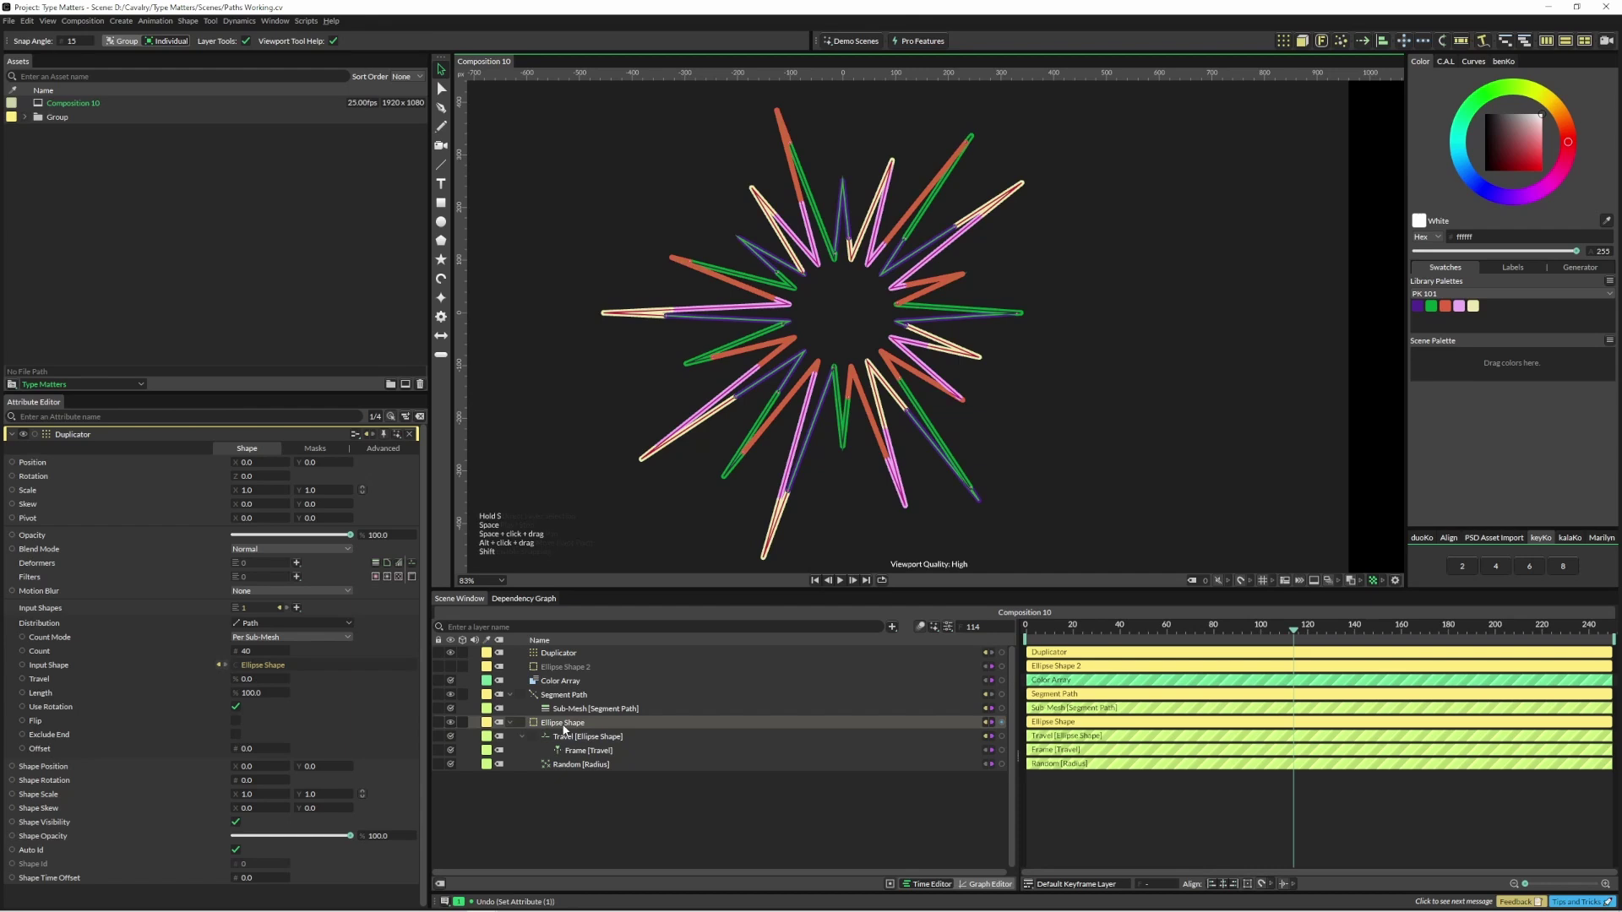
key("space")
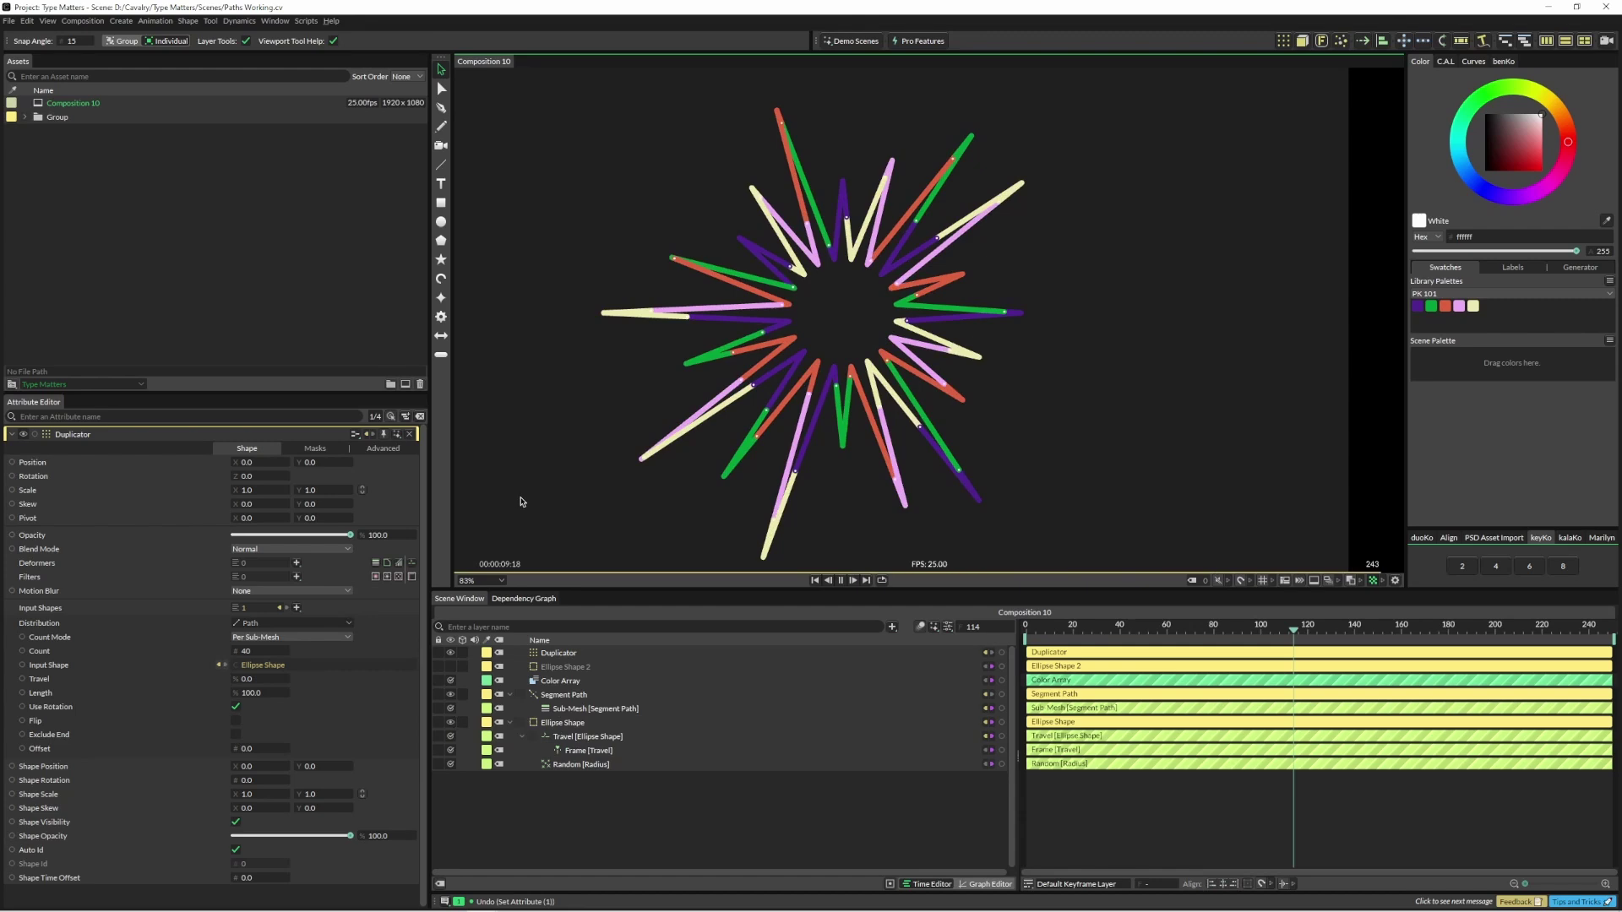
Step: Stop playback and add a Random behaviour to the Sub-Mesh stroke width
key("space")
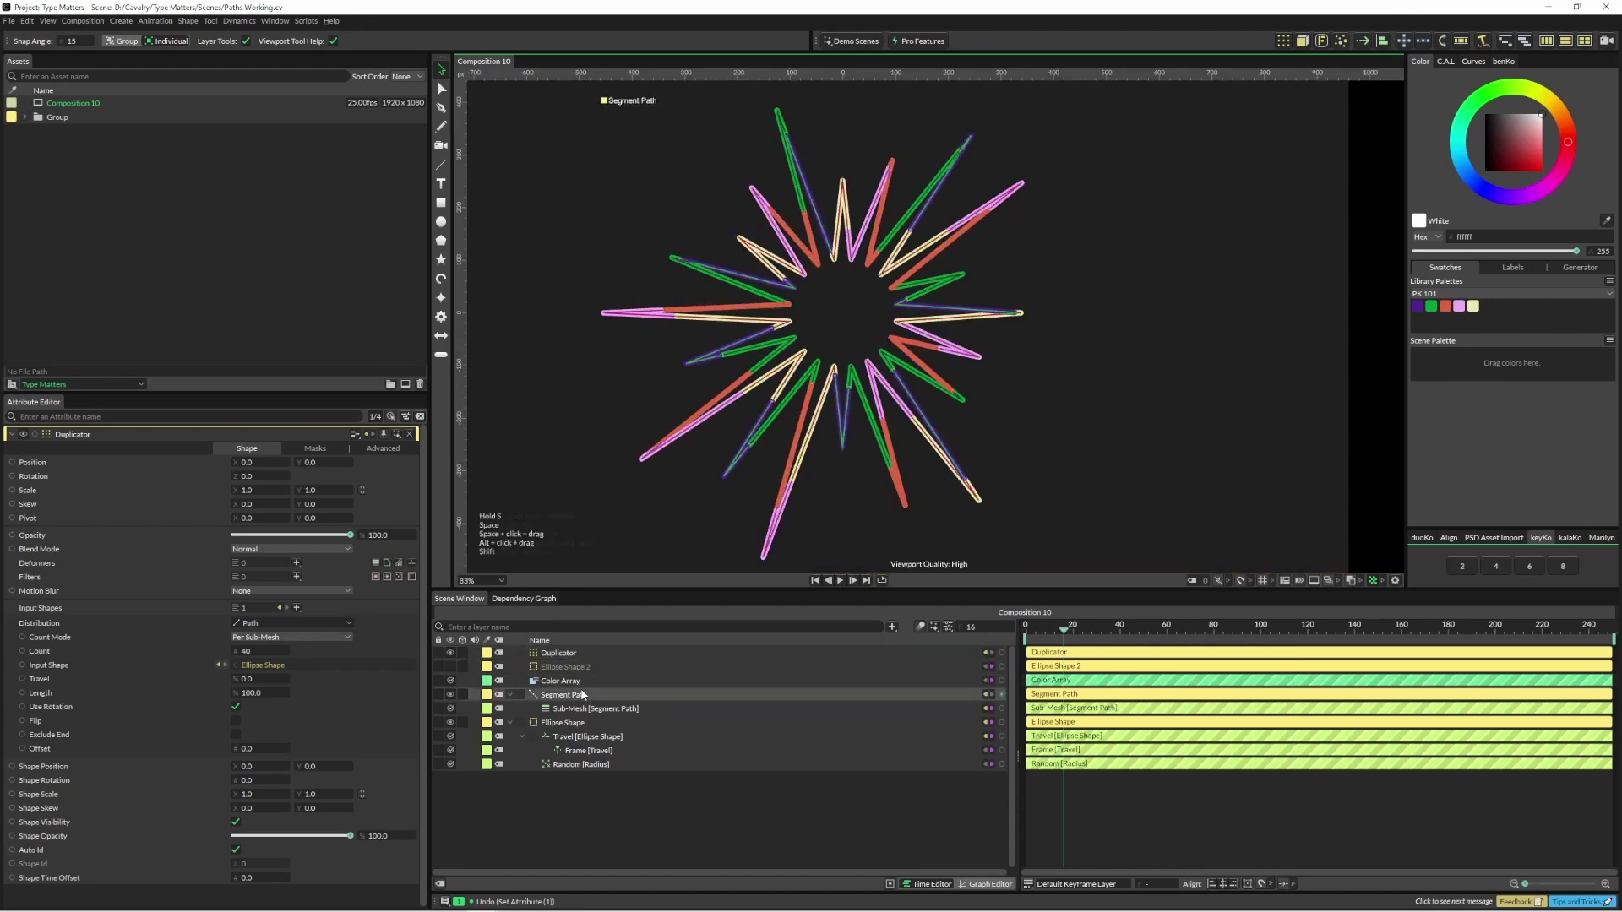
mouse_move(581, 694)
left_mouse_down()
mouse_move(571, 716)
mouse_move(555, 699)
left_mouse_up()
left_click(572, 710)
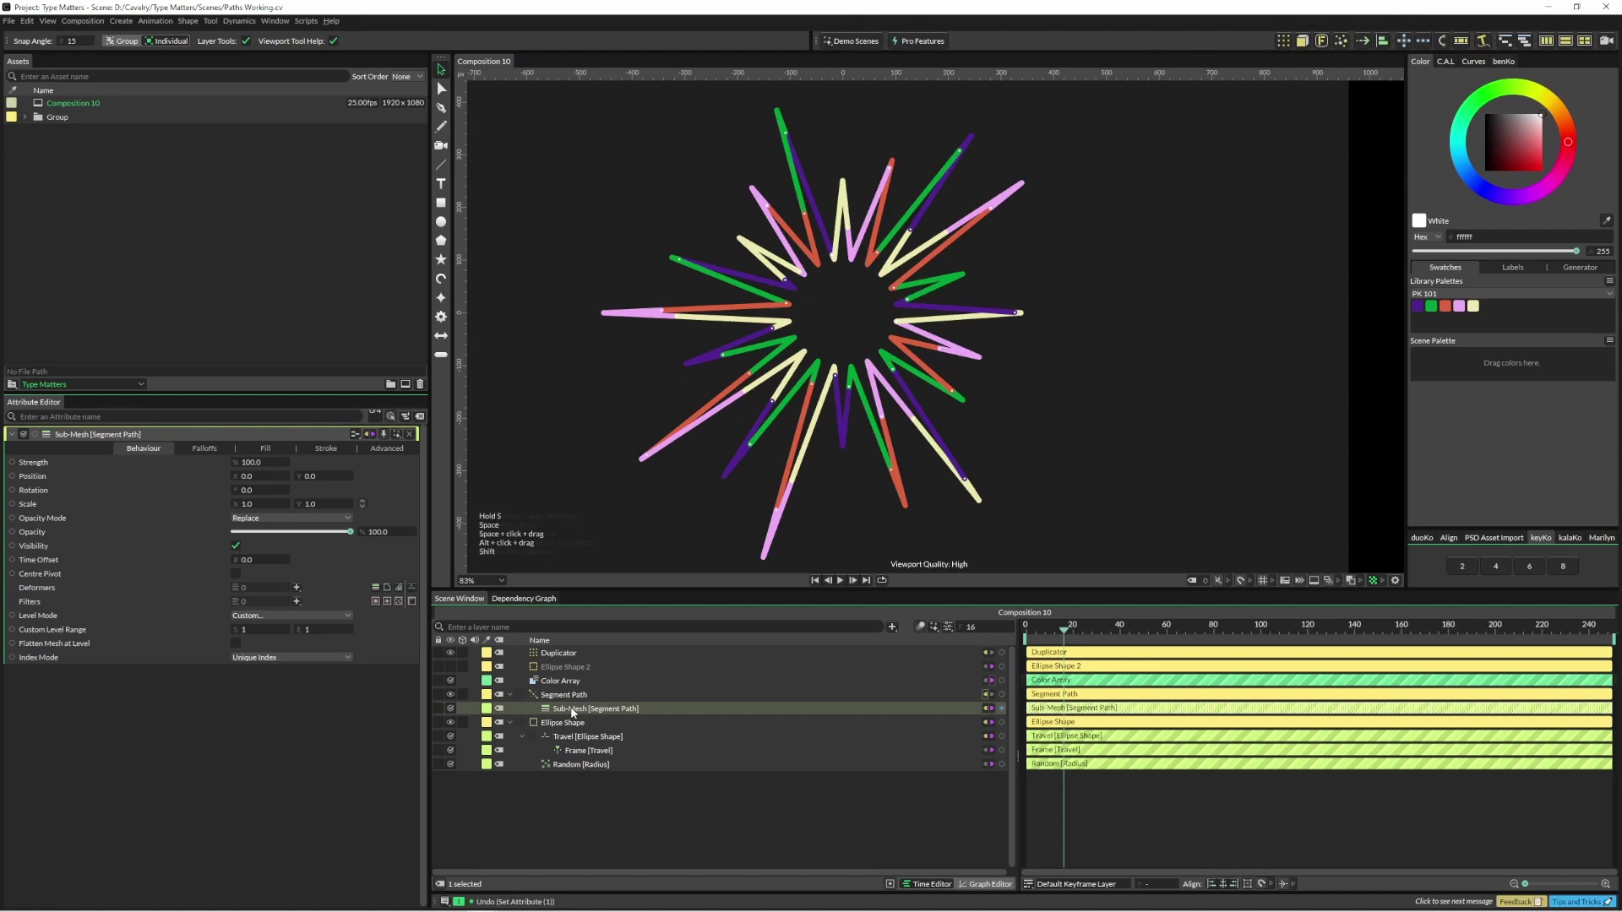
left_click(323, 449)
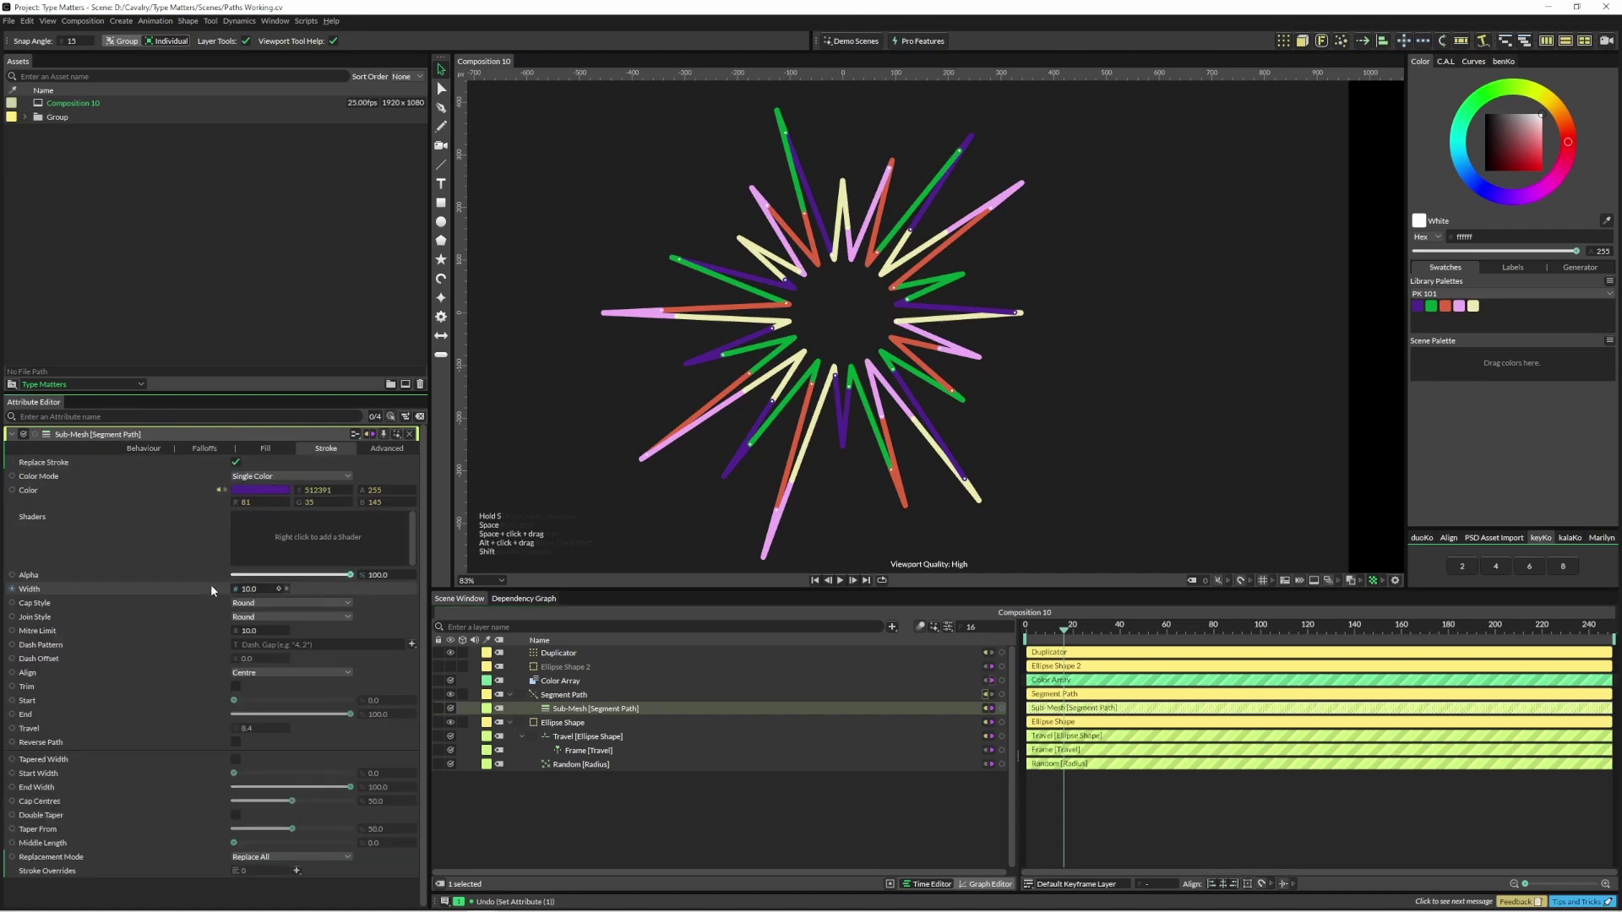
right_click(184, 589)
mouse_move(313, 739)
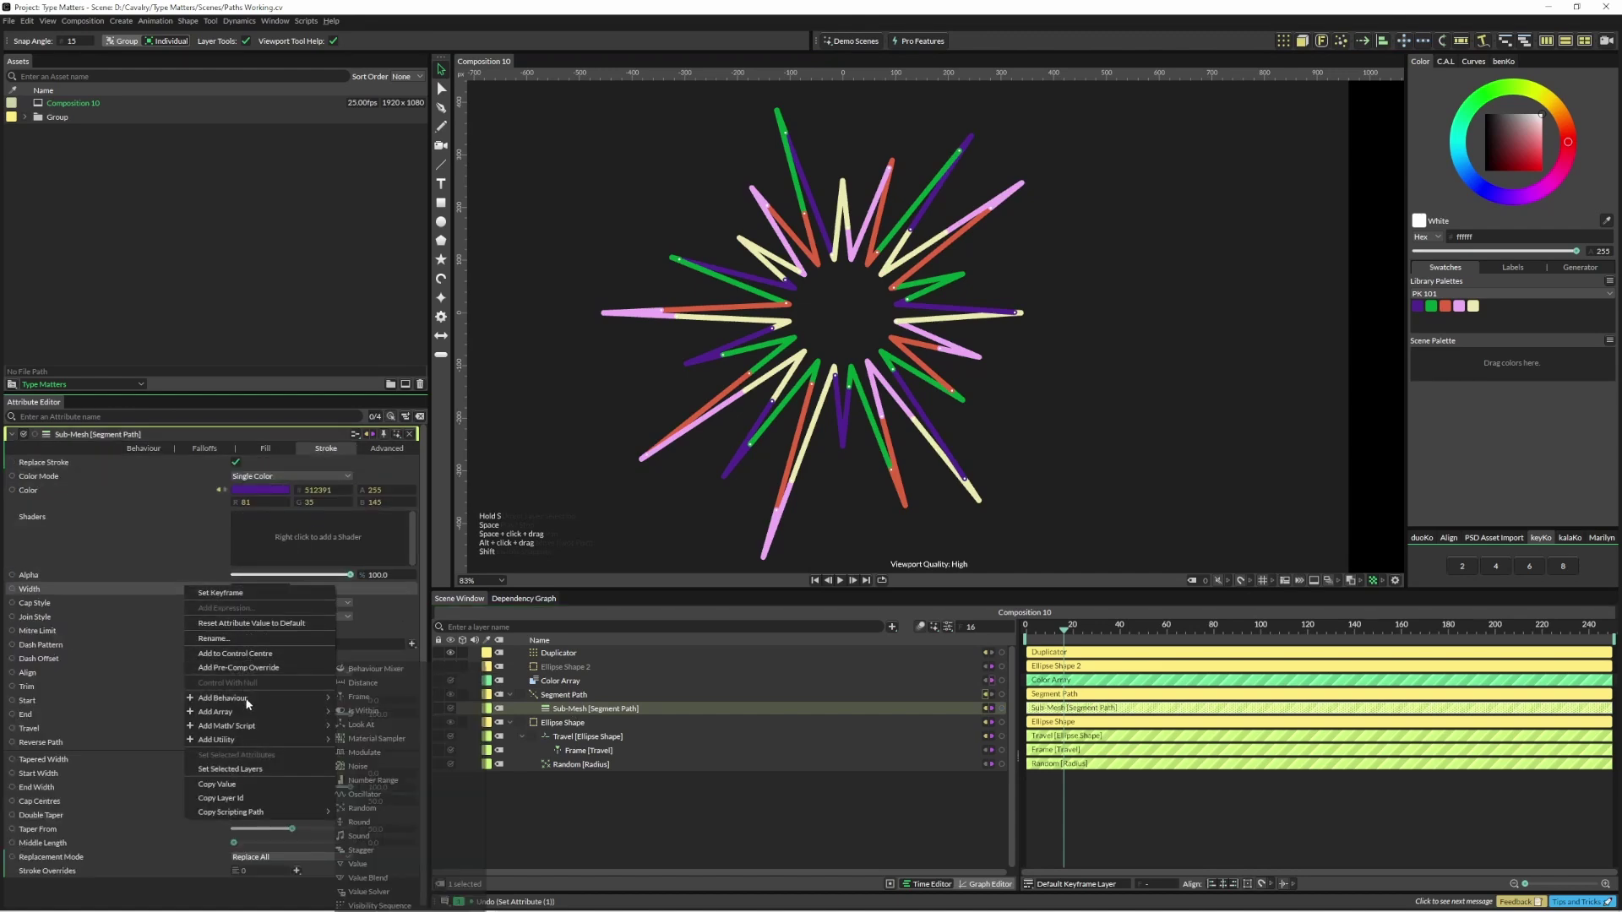
left_click(392, 808)
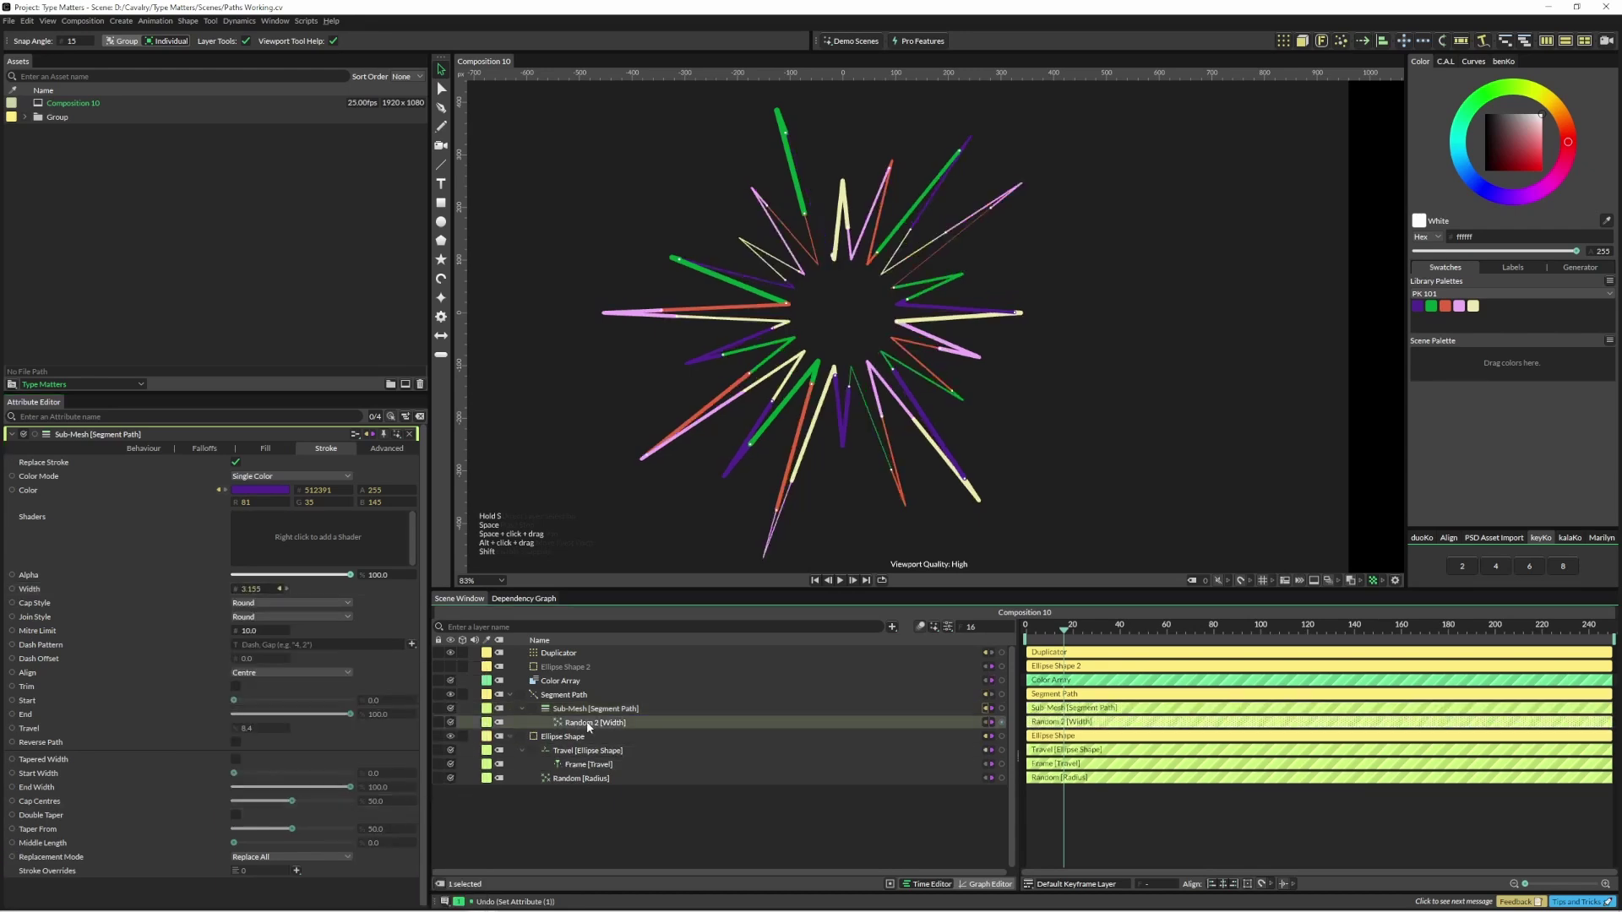
Step: Set the random width range to minimum 0.5 and maximum 20, then play the animation
left_click(247, 558)
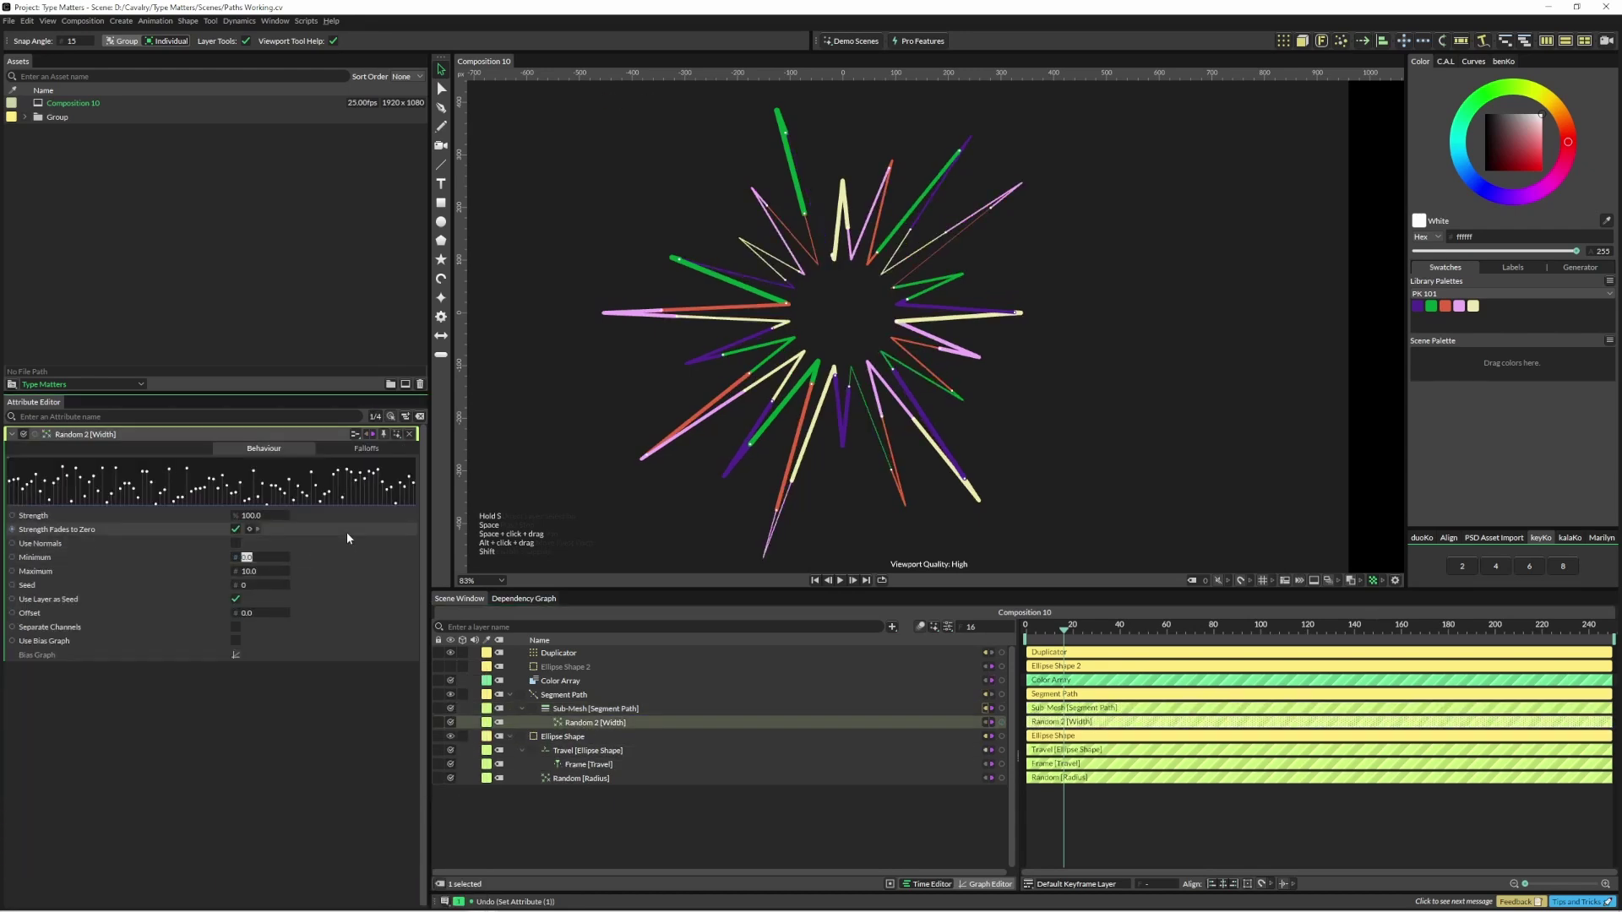
type("0.5")
key("Tab")
type("20")
key("Return")
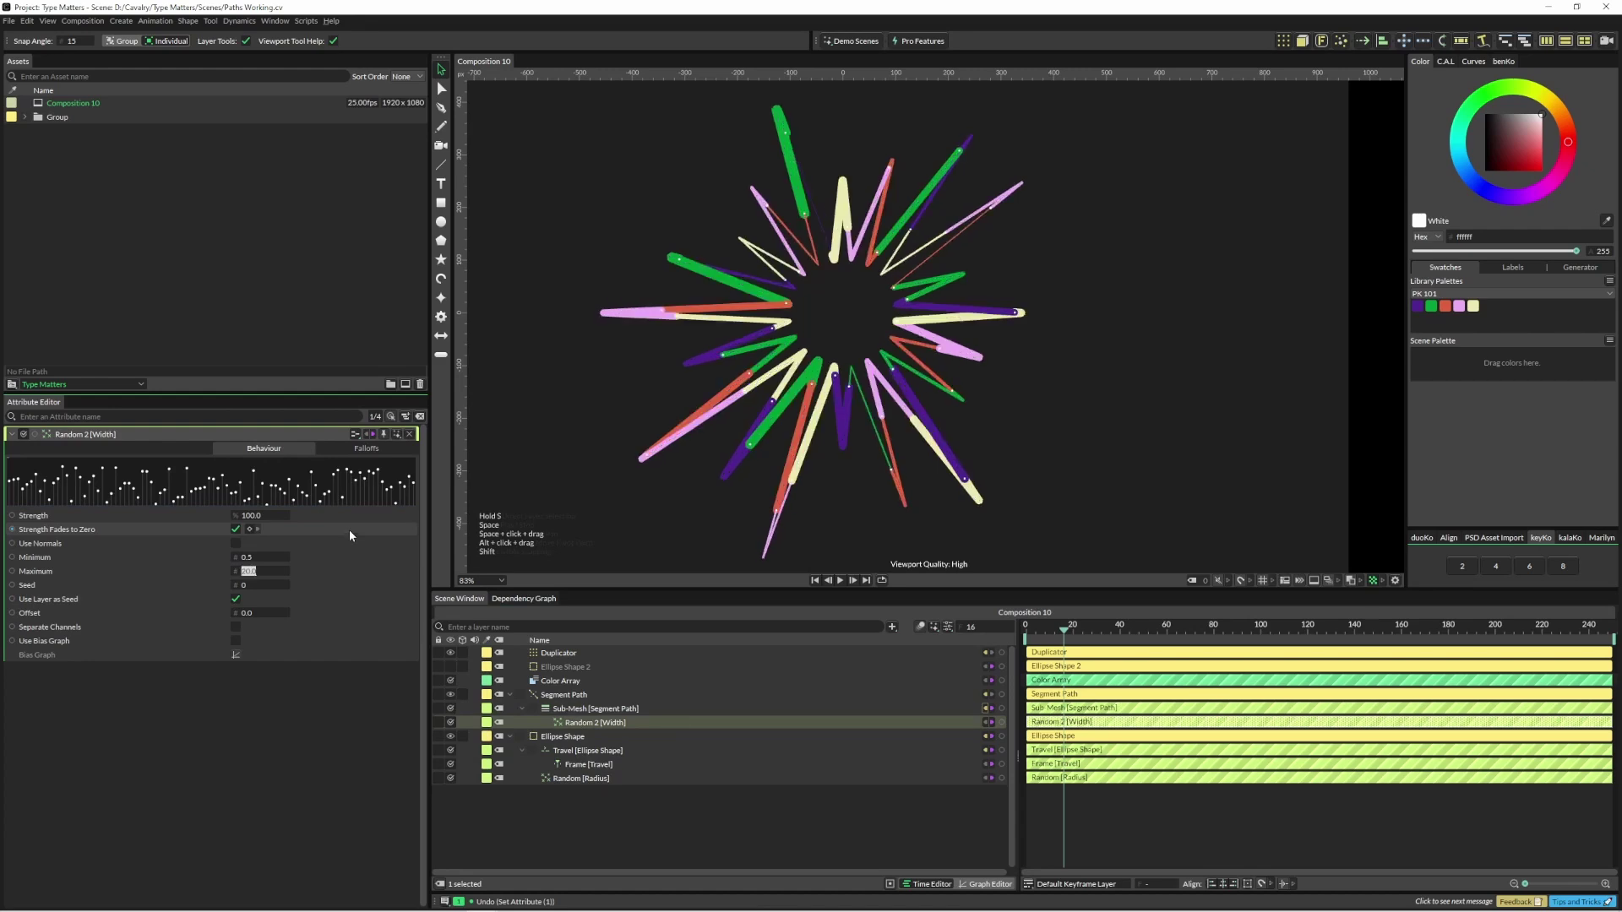
left_click(586, 398)
key("space")
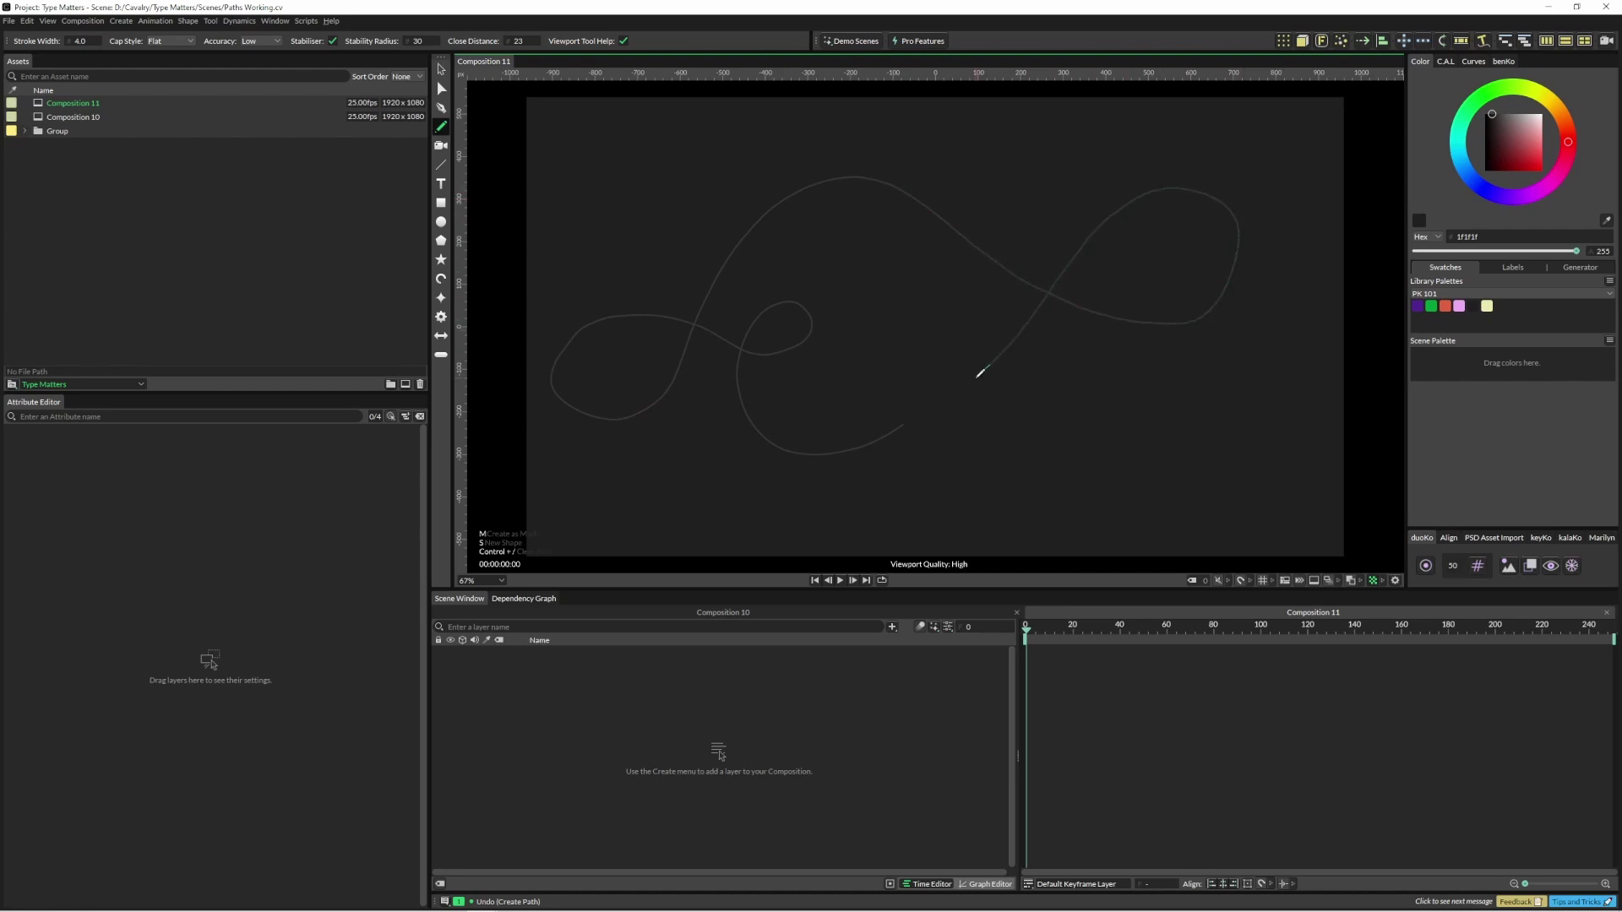
Step: Draw a looping freehand pencil path across Composition 11's frame
left_click_drag(909, 419, 911, 418)
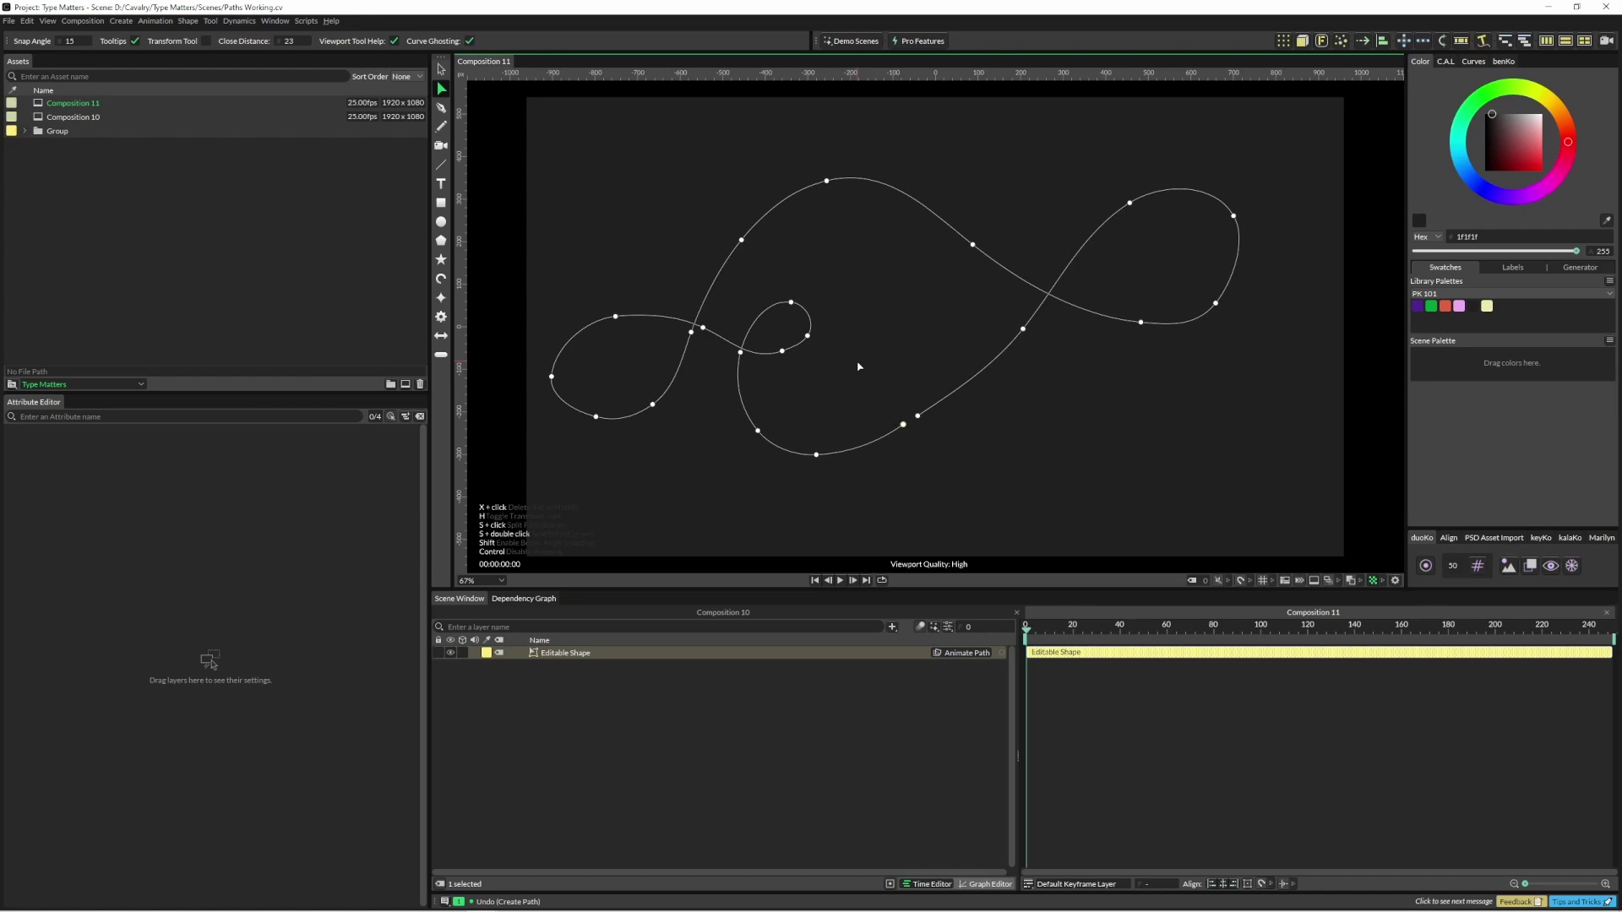
Step: Select the Editable Shape path and turn off its plain stroke
key("q")
left_click(574, 669)
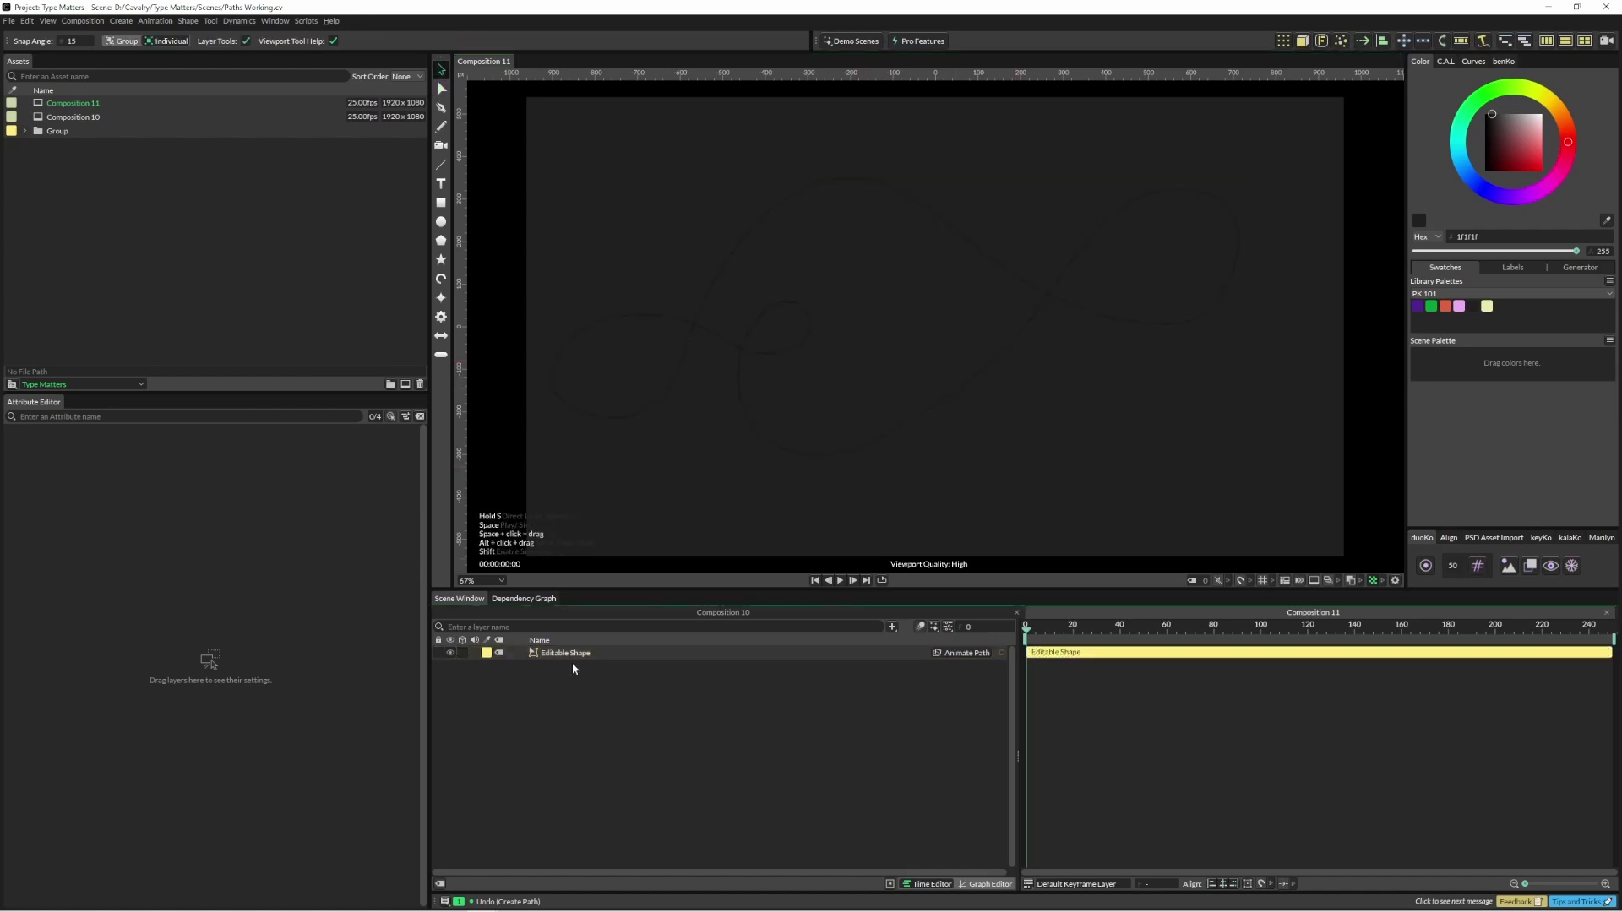
left_click(567, 663)
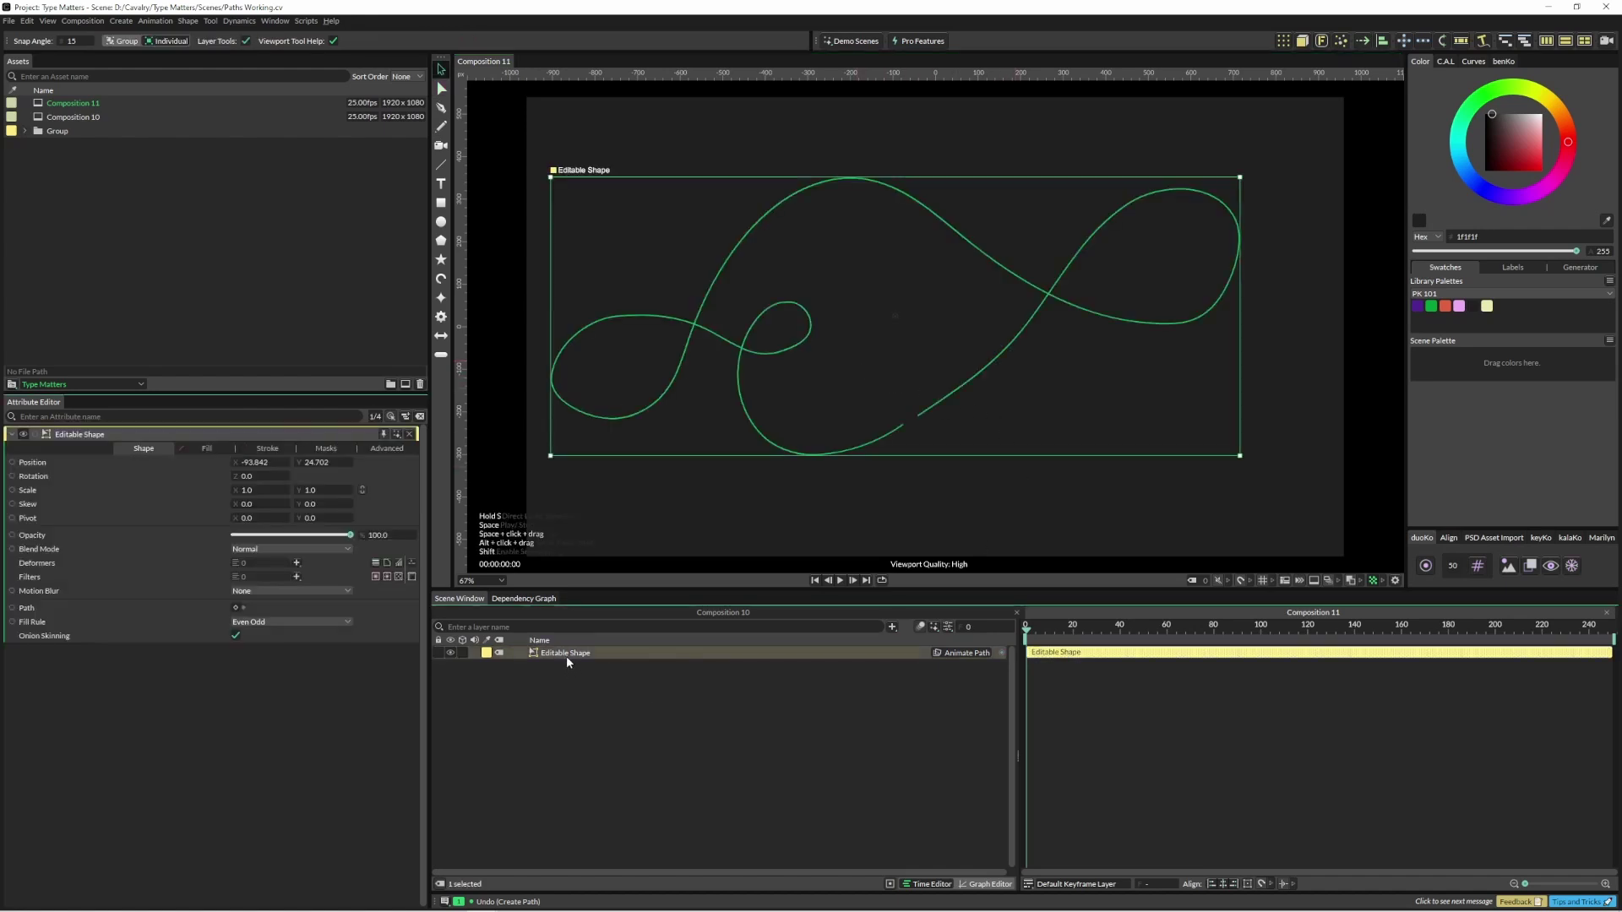
left_click(267, 449)
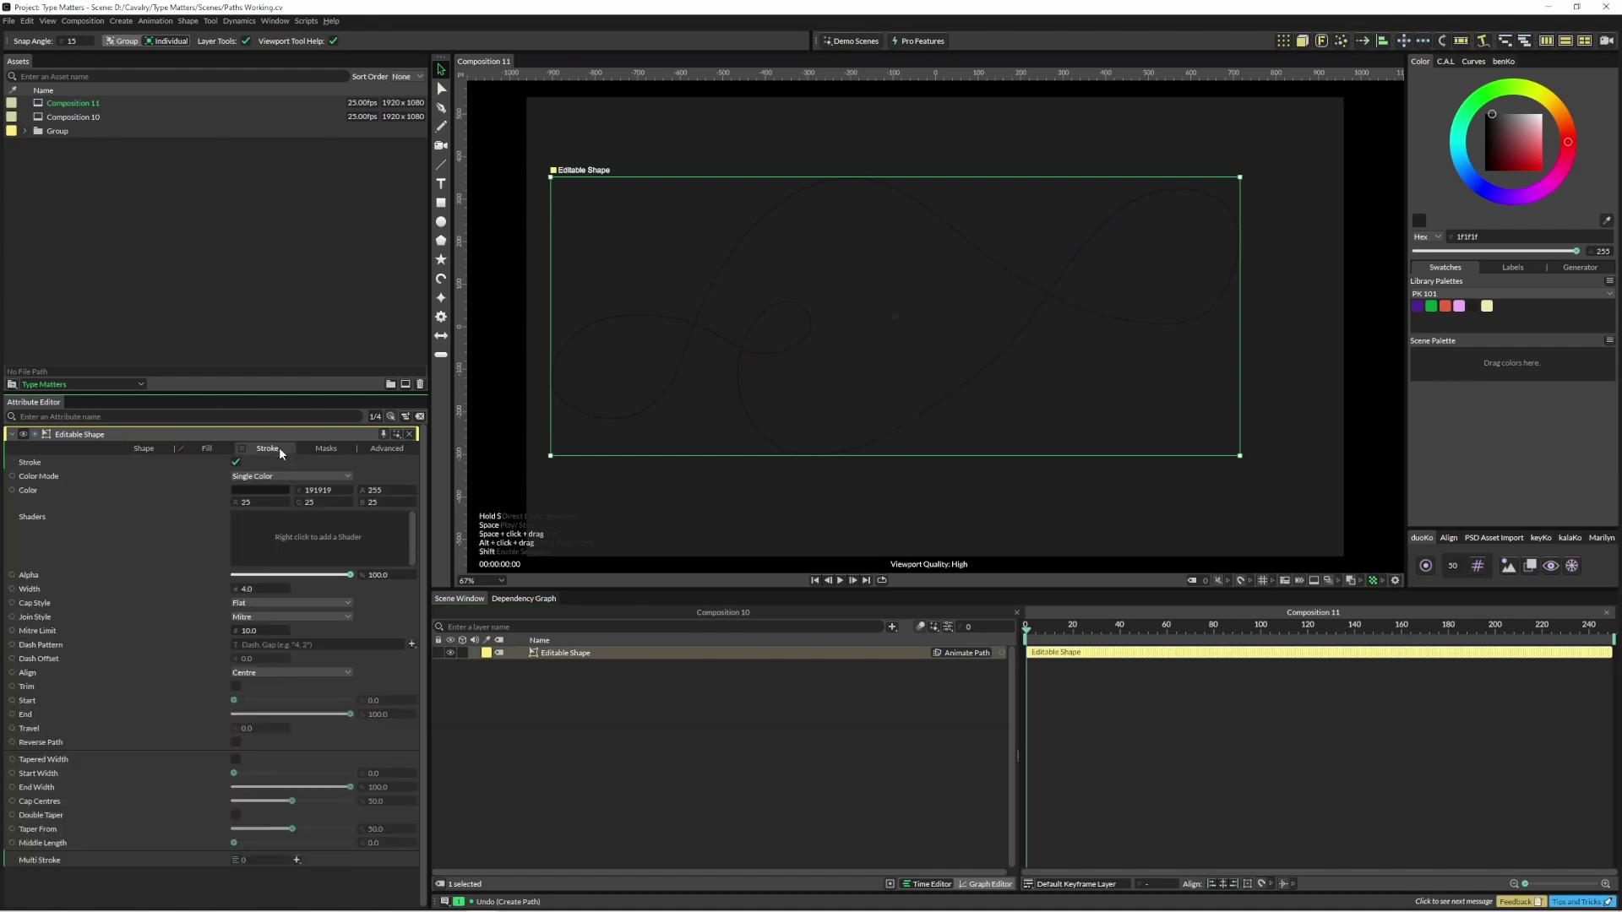
left_click(239, 464)
Step: Add a 20-stroke Stroke Duplicator, colour it from the Color Array, and enable Trim
left_click(296, 860)
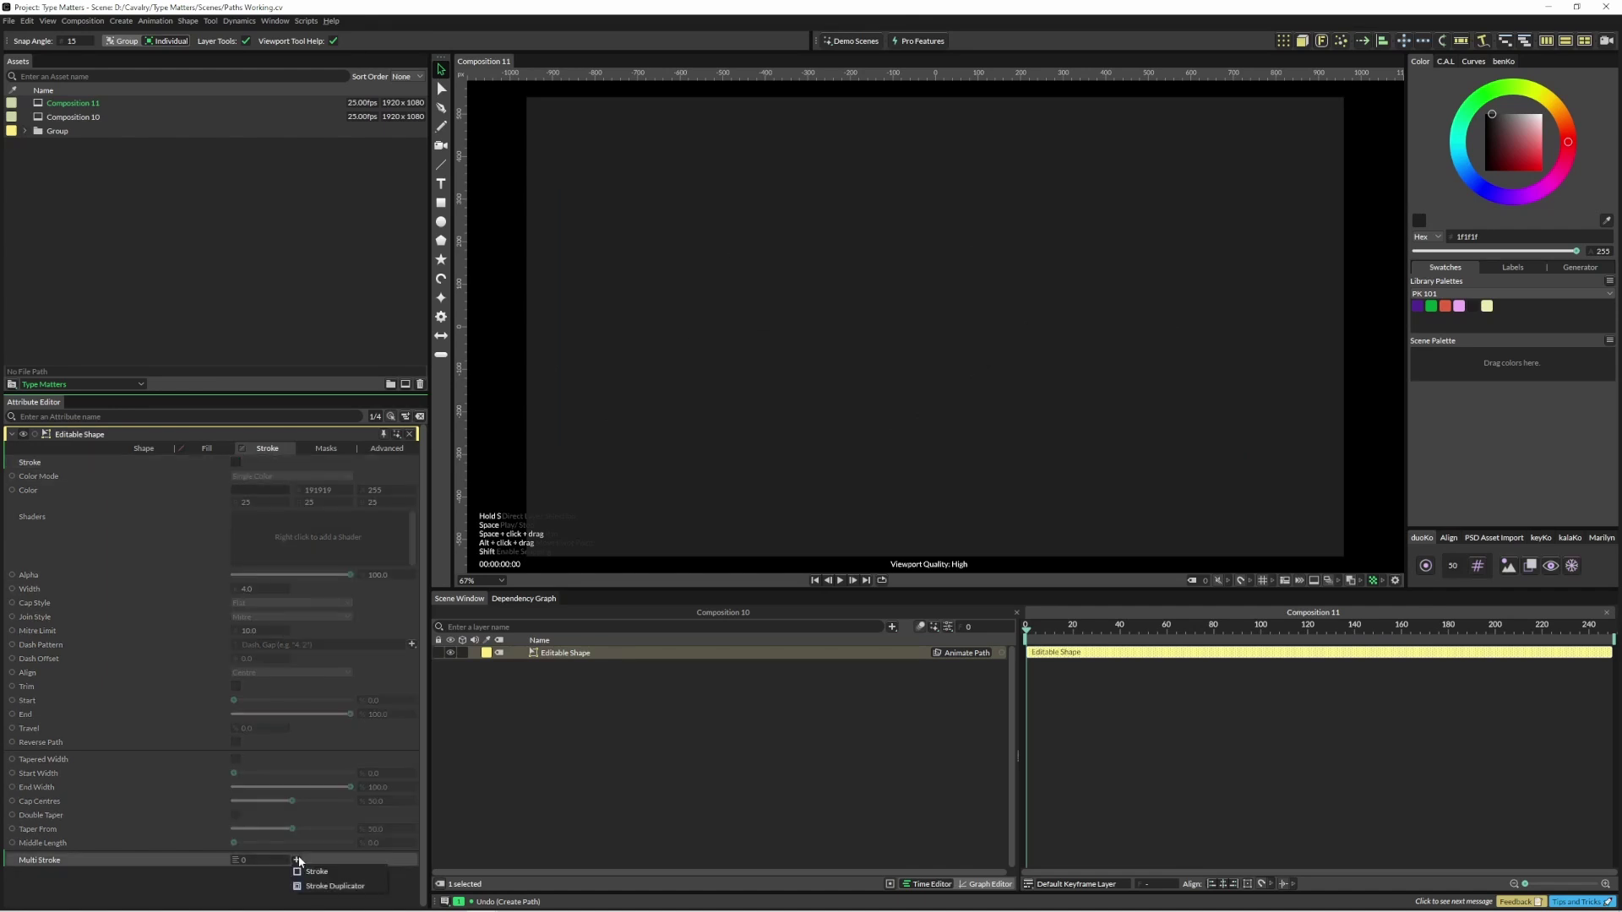
left_click(336, 886)
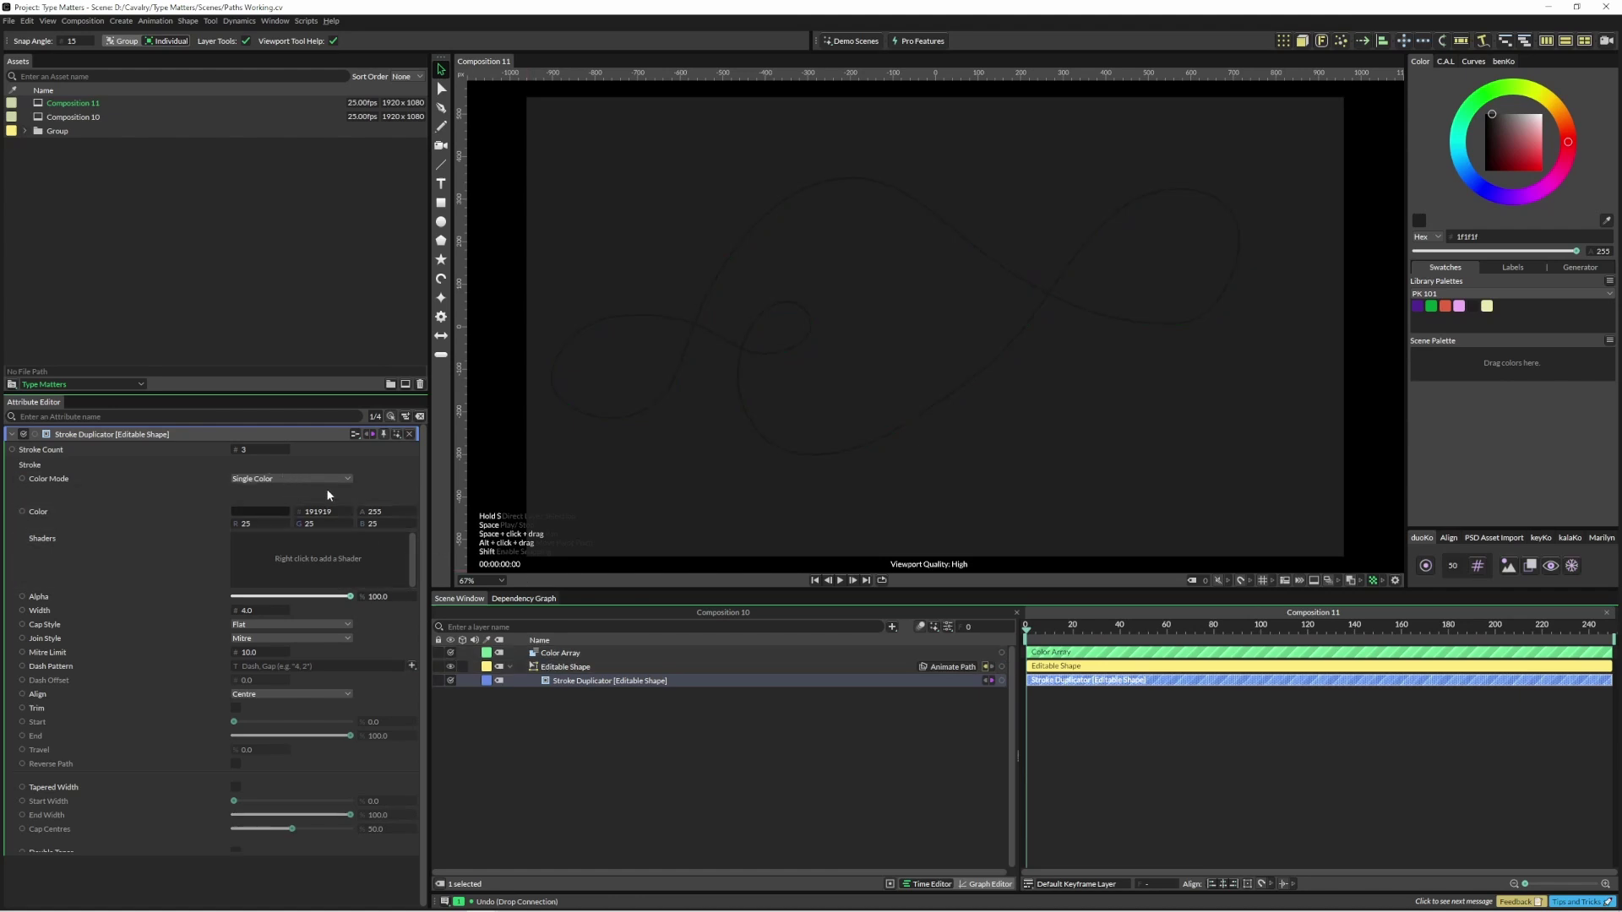
type("20")
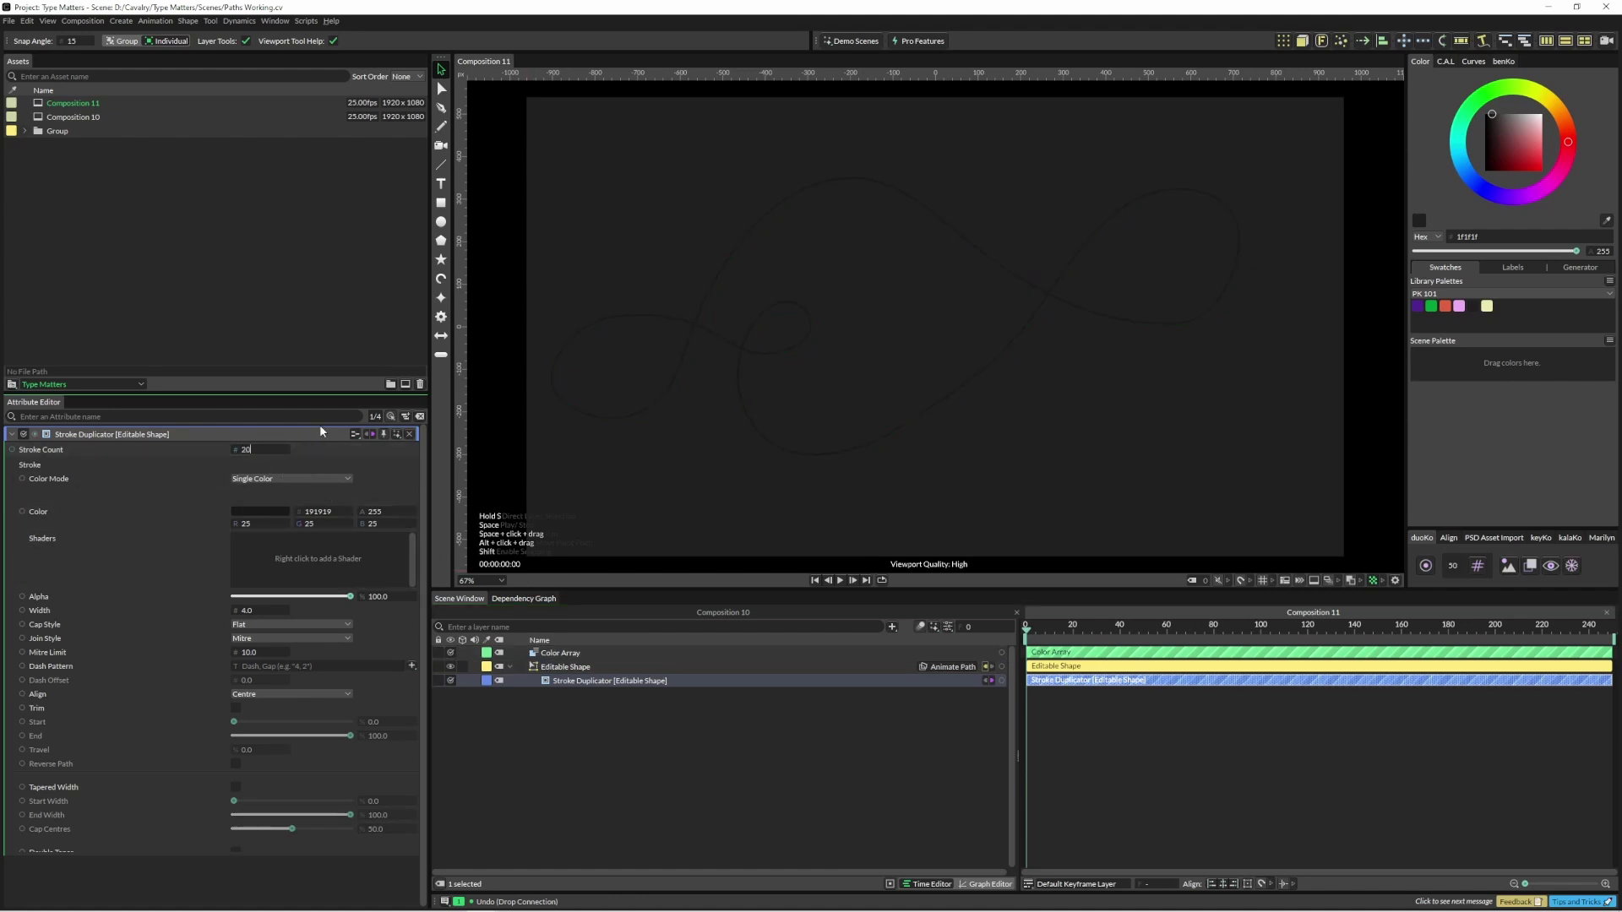
key("Return")
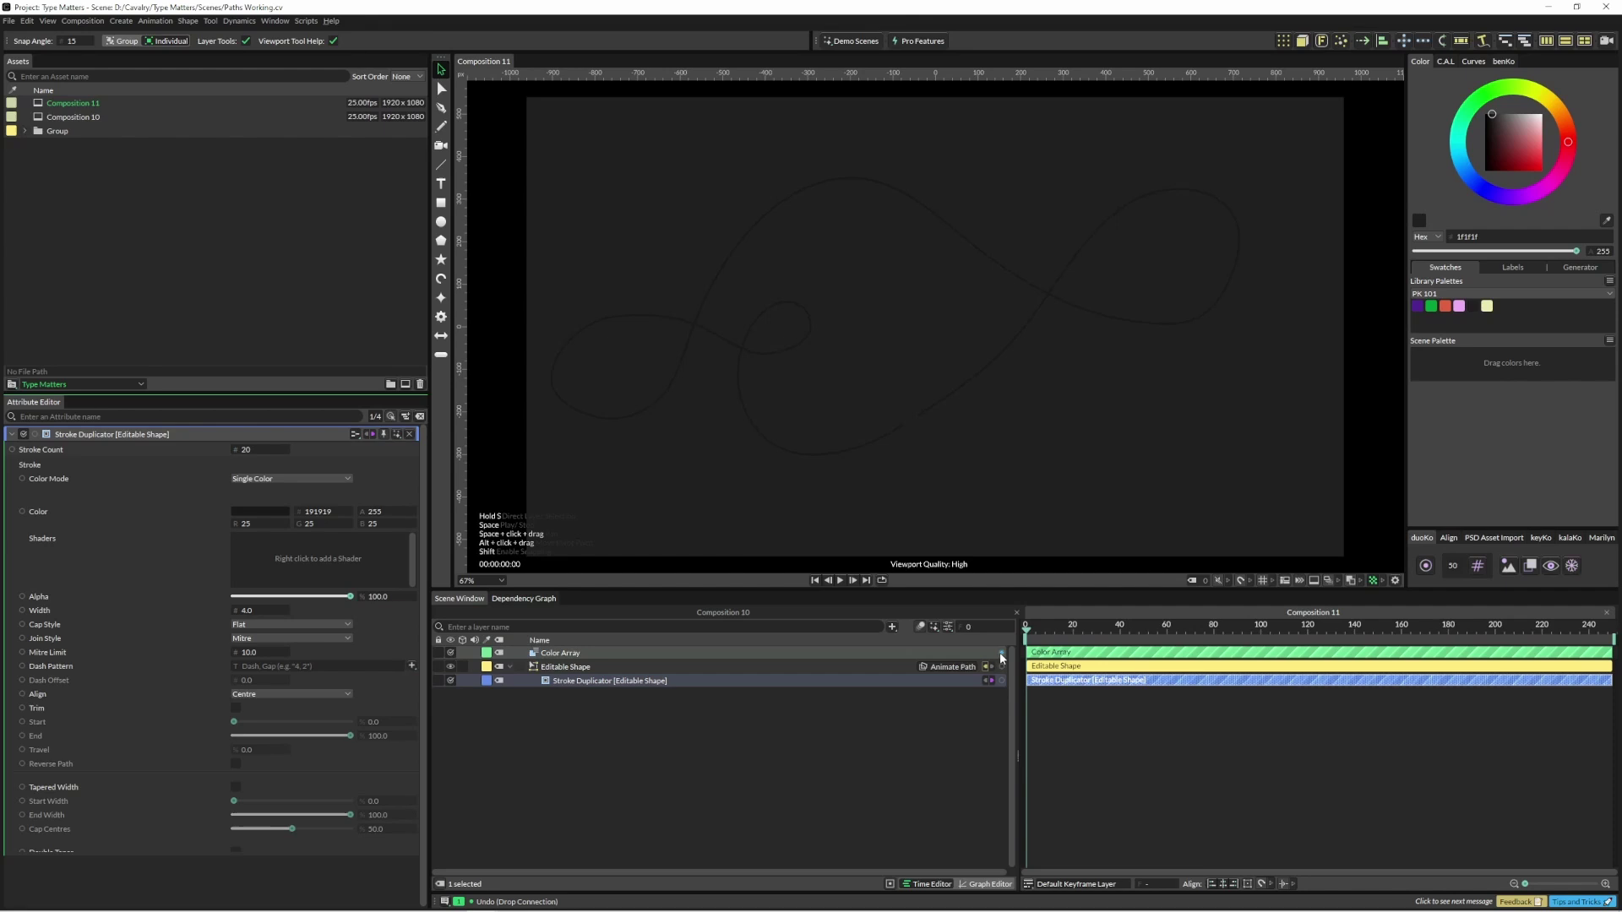
mouse_move(1001, 655)
left_mouse_down()
mouse_move(309, 550)
mouse_move(276, 513)
left_mouse_up()
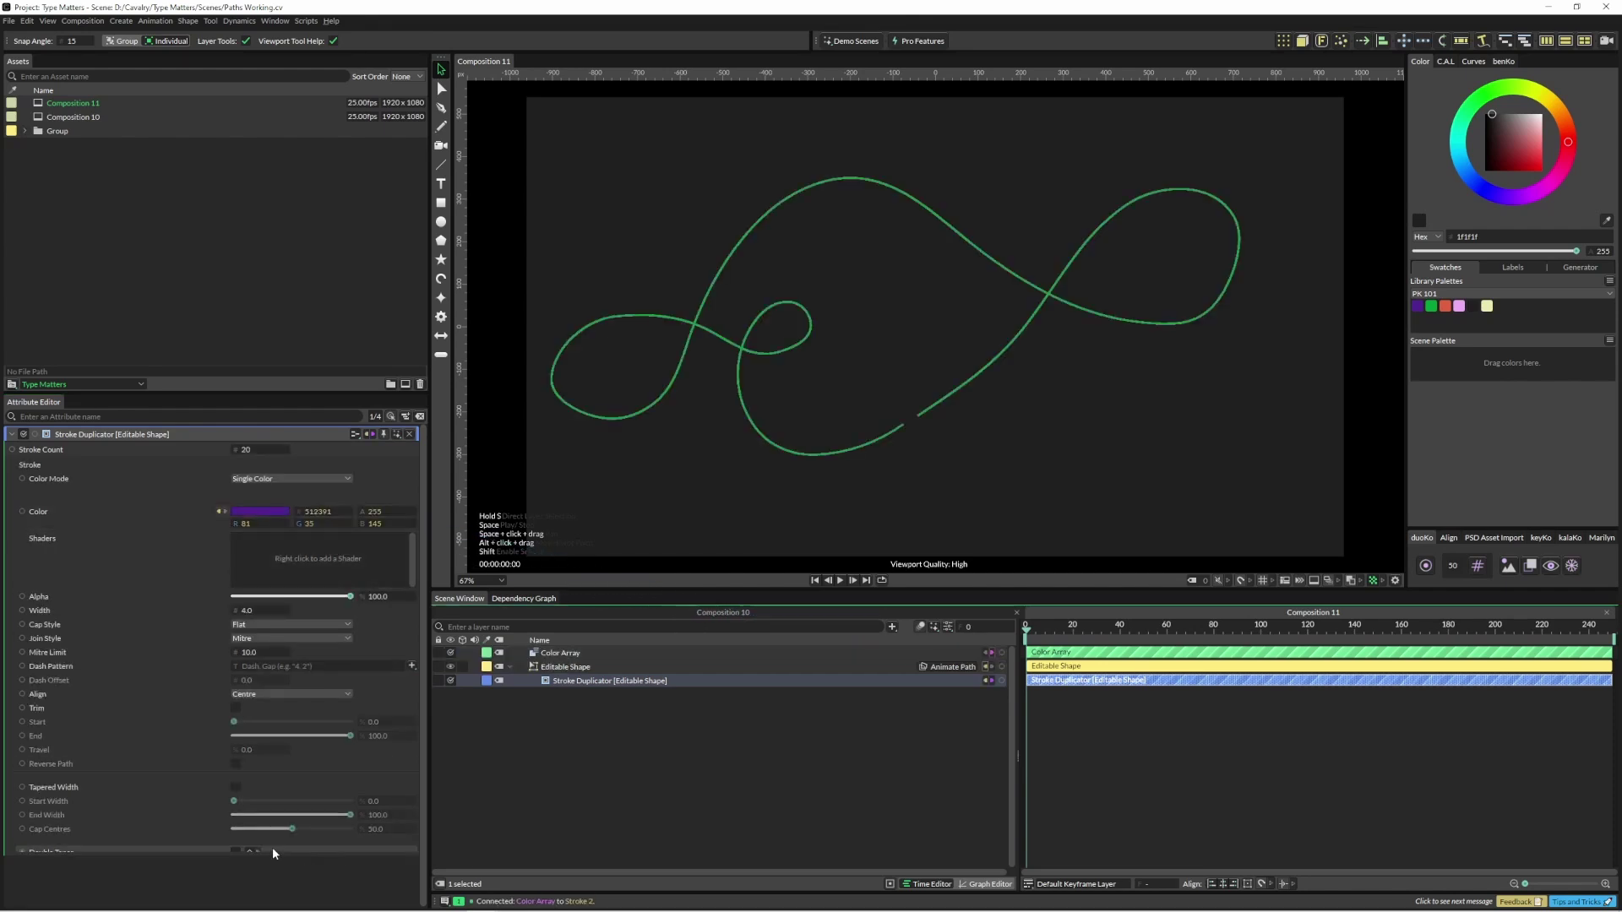
left_click(236, 709)
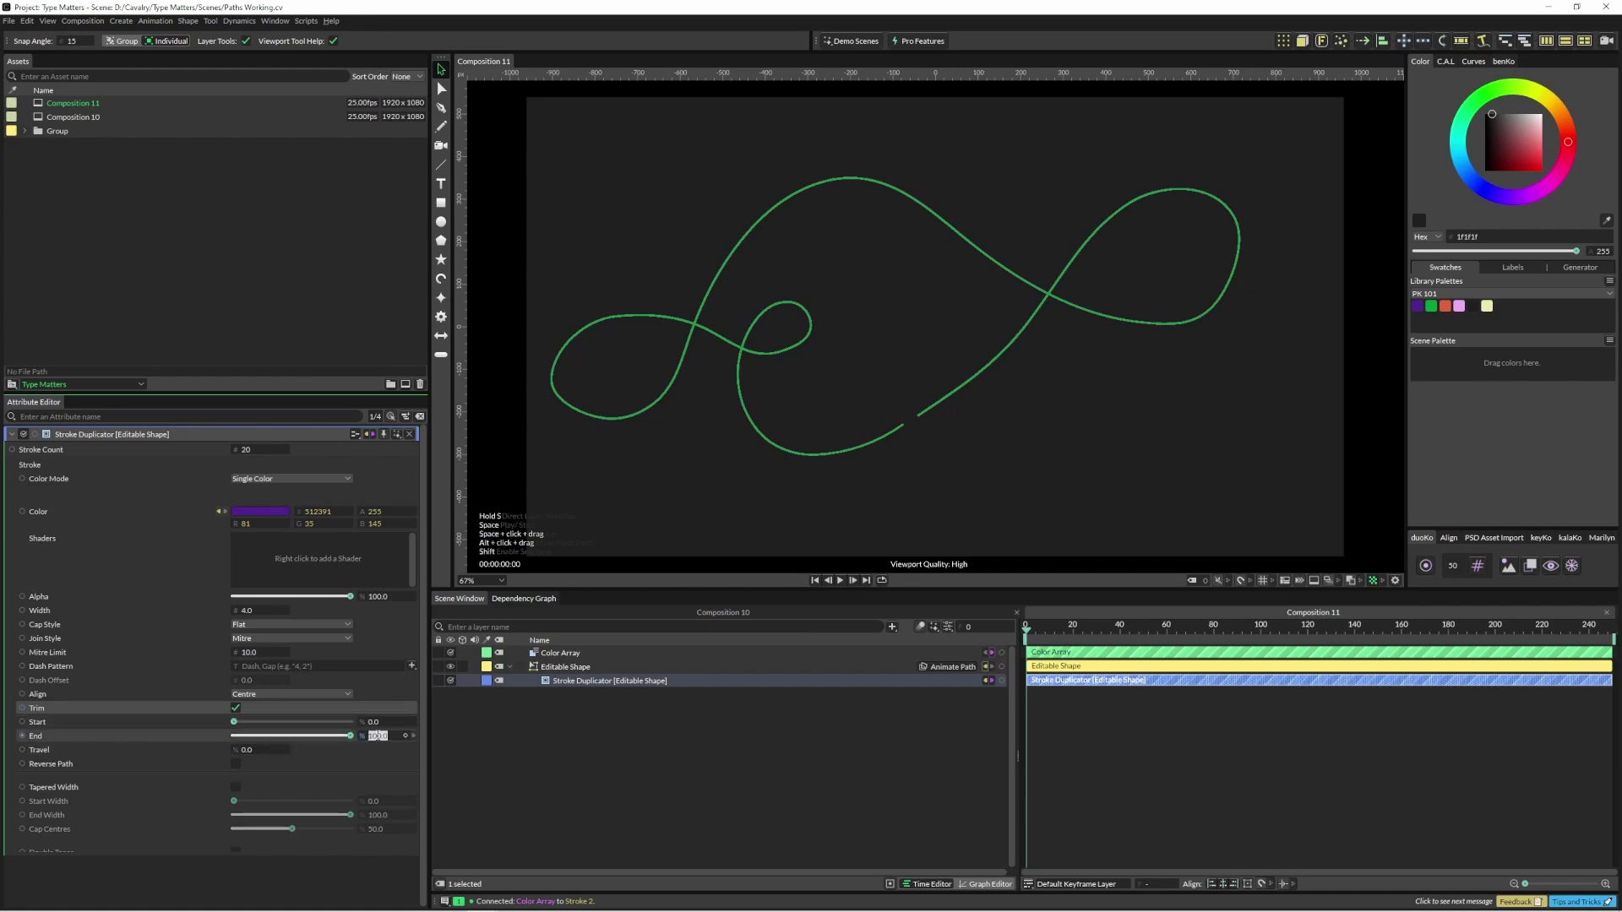
Step: Trim each stroke's End to 5 and drive Travel with a Stagger behaviour, Maximum 100
key("Return")
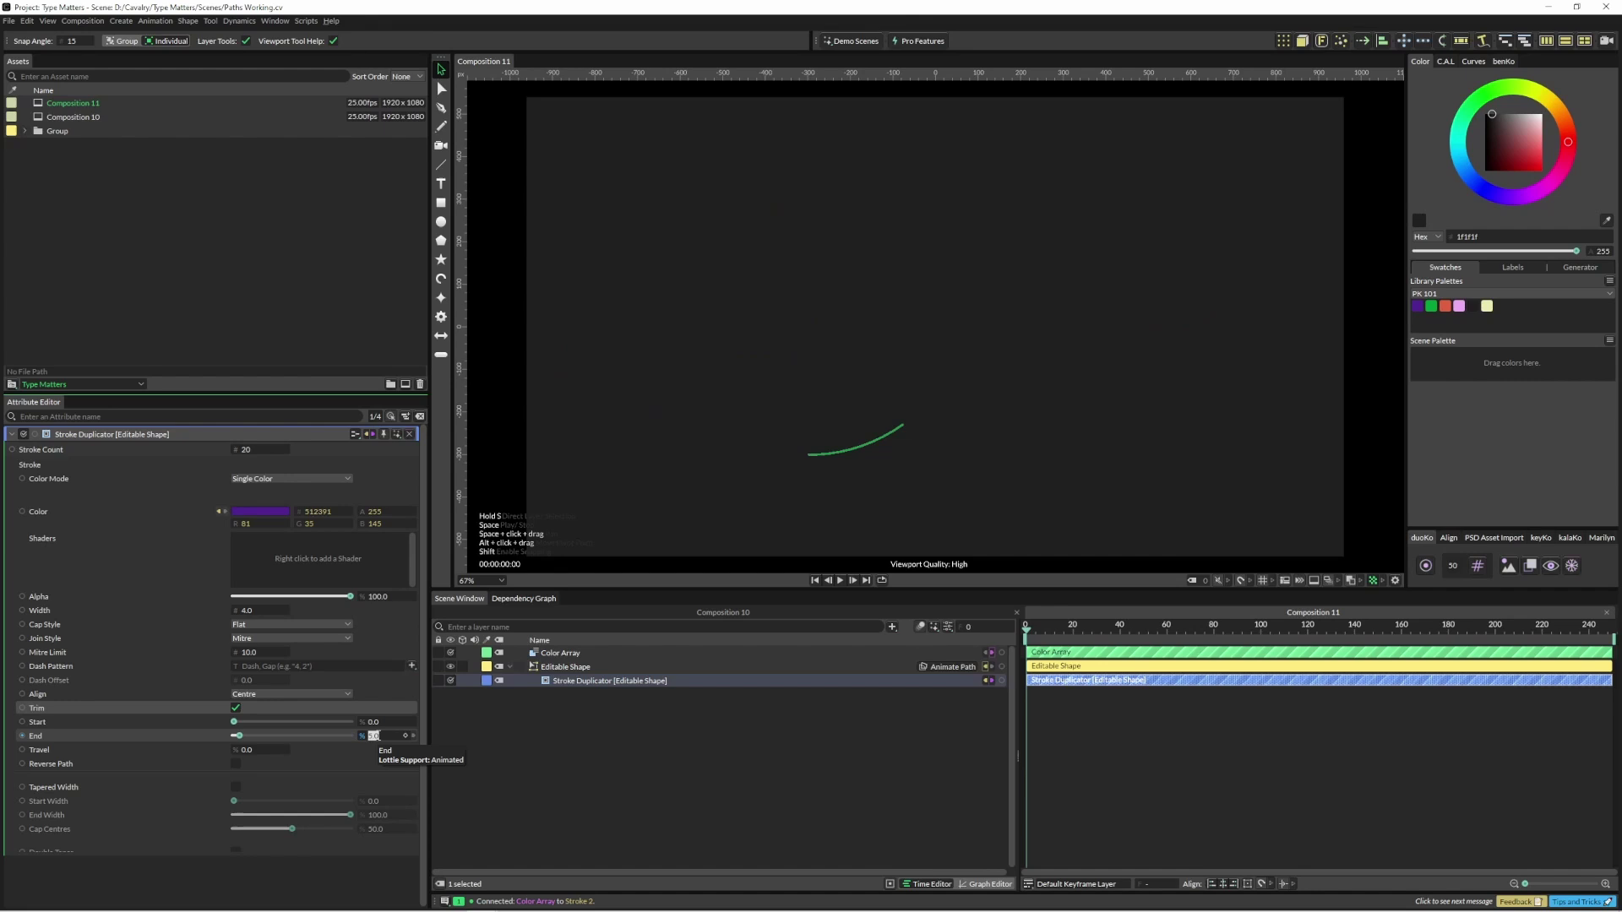
right_click(219, 754)
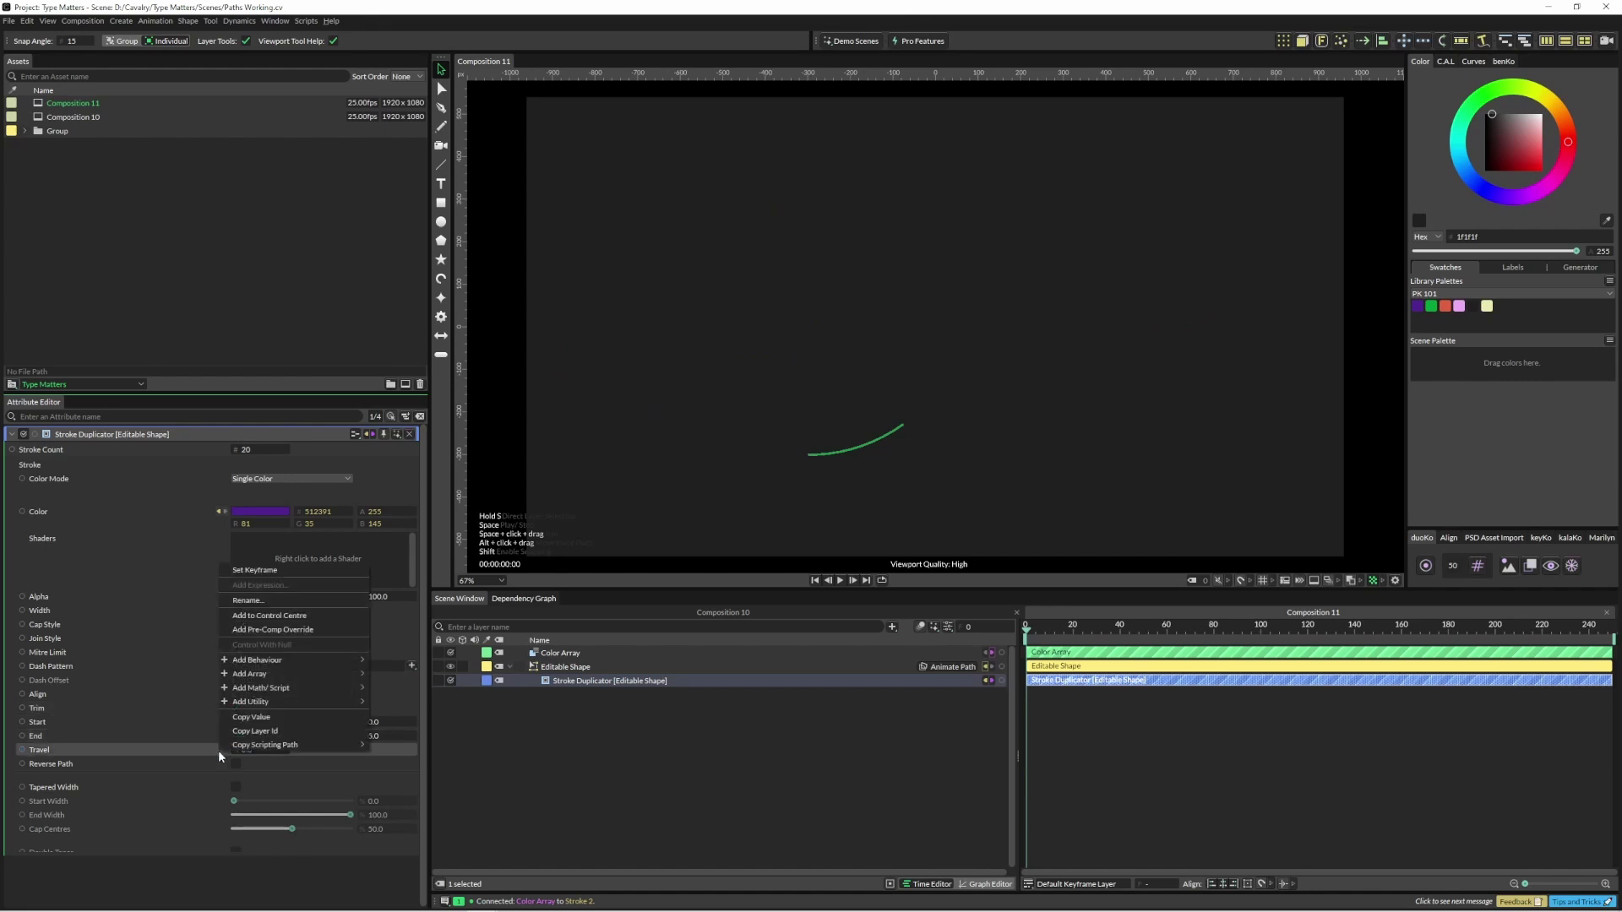
mouse_move(296, 664)
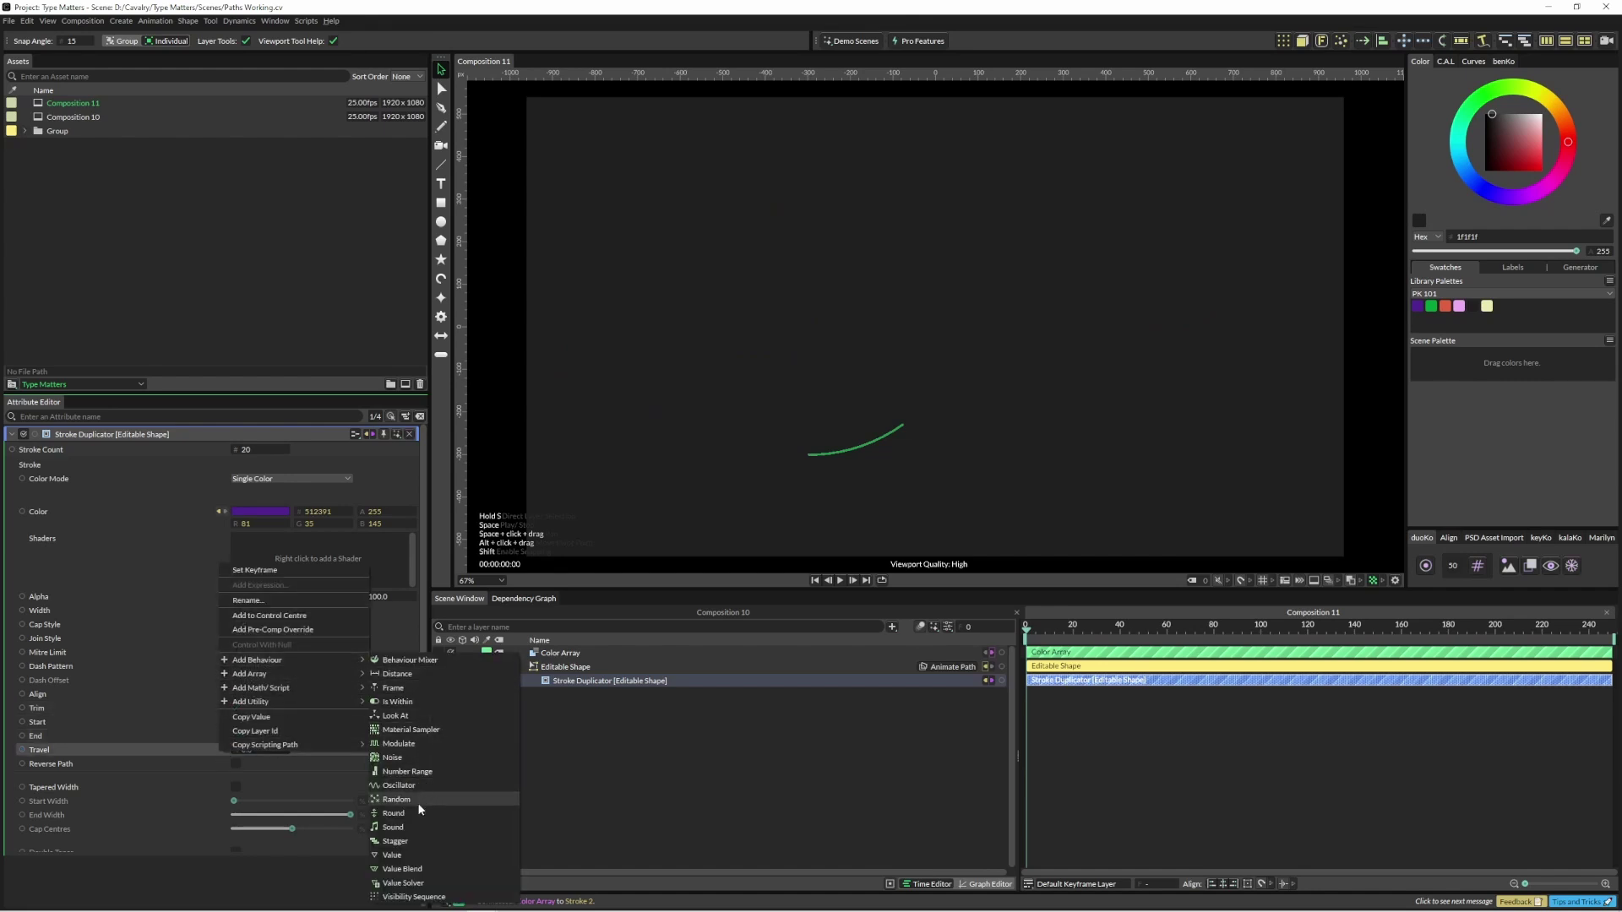
left_click(397, 842)
left_click(590, 696)
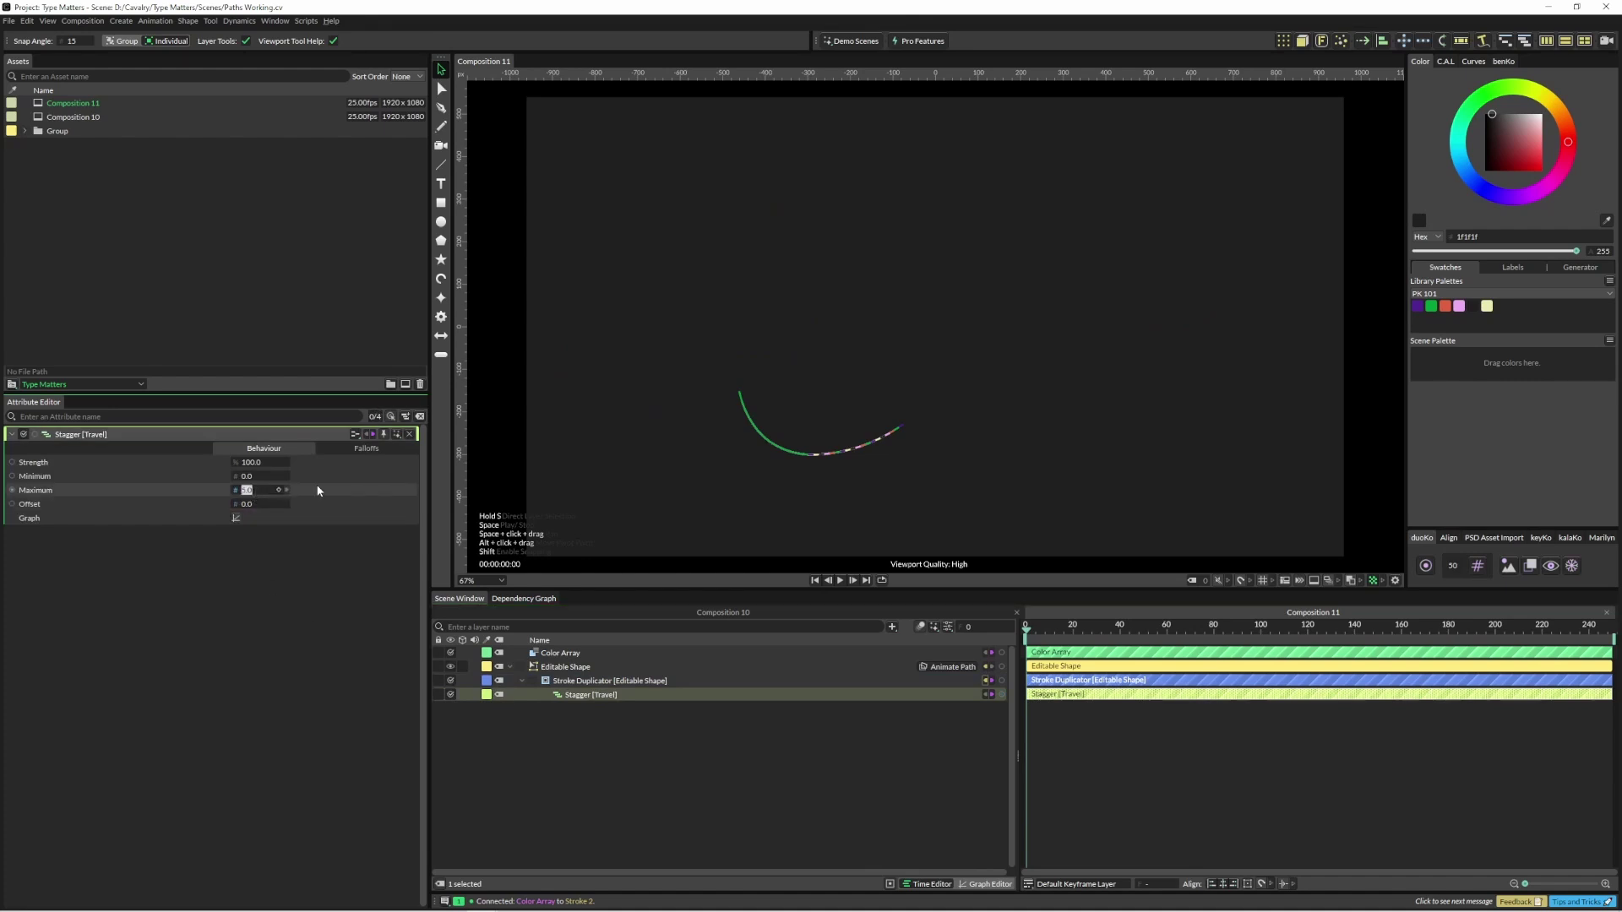
type("100")
key("Return")
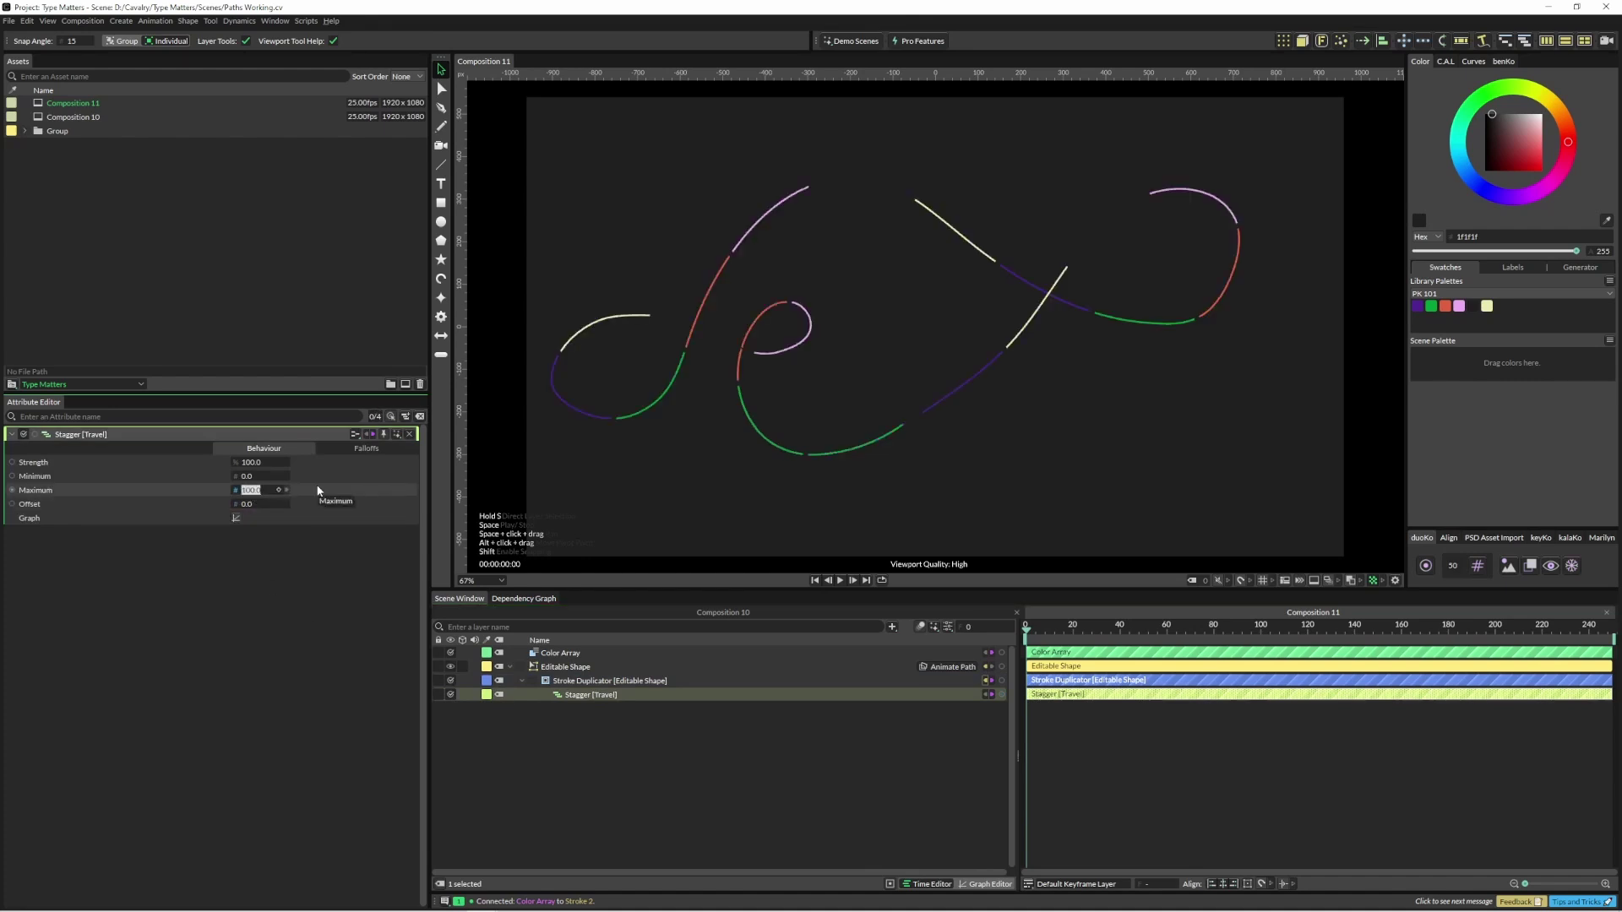
Step: Change the Color Array's near-black fourth colour to light grey (dddddd)
left_click(561, 654)
left_click(256, 634)
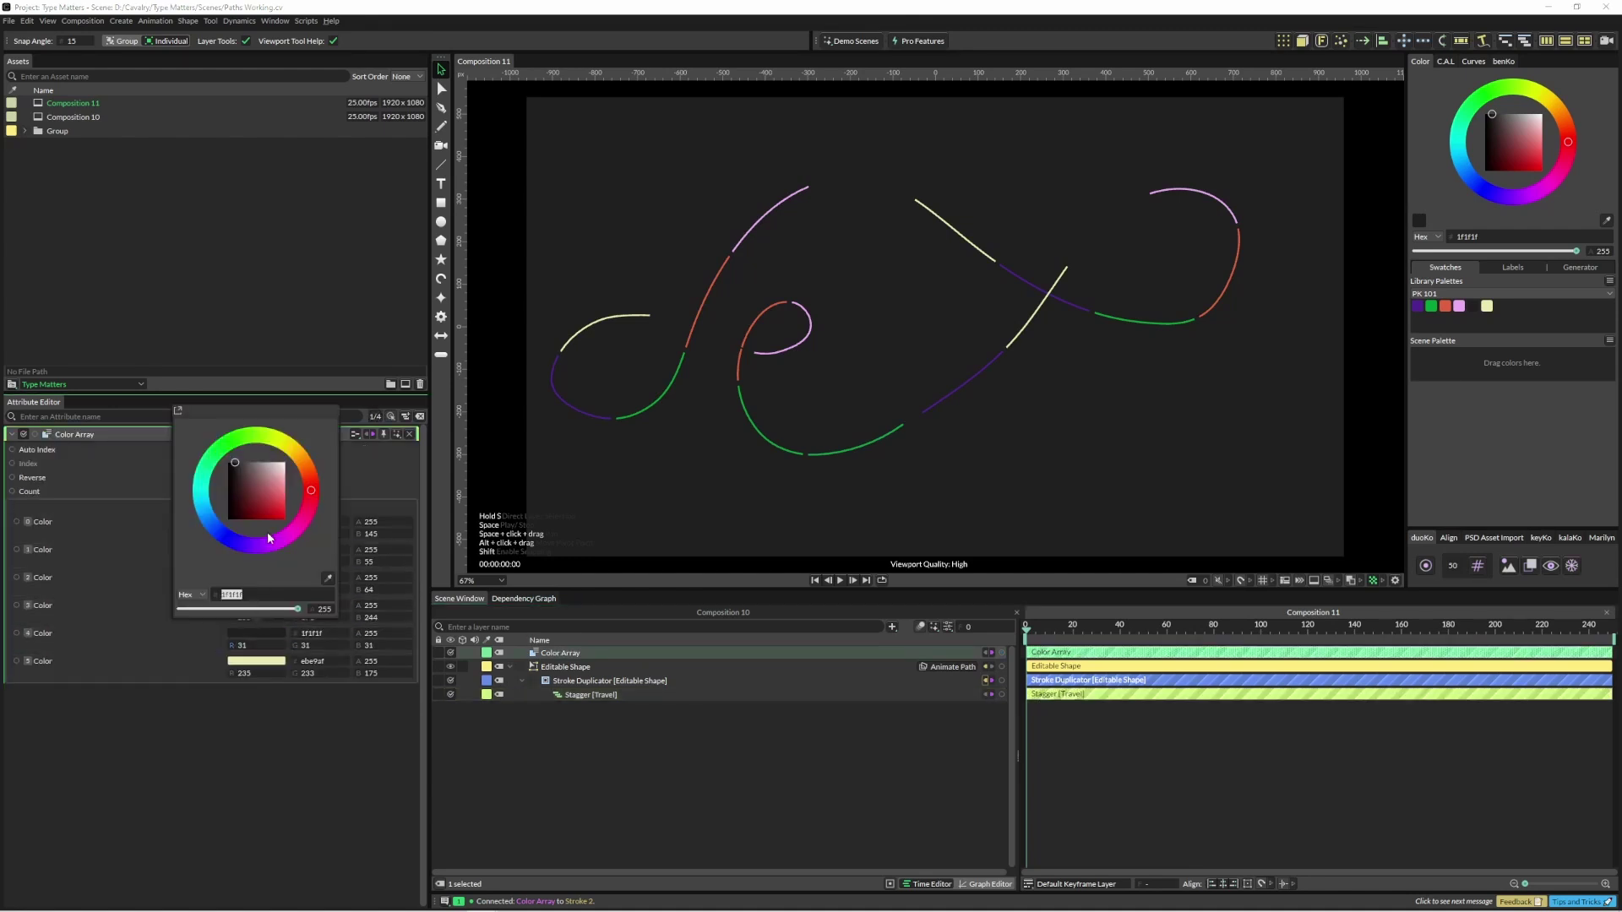
left_click(260, 471)
left_click_drag(261, 462, 283, 462)
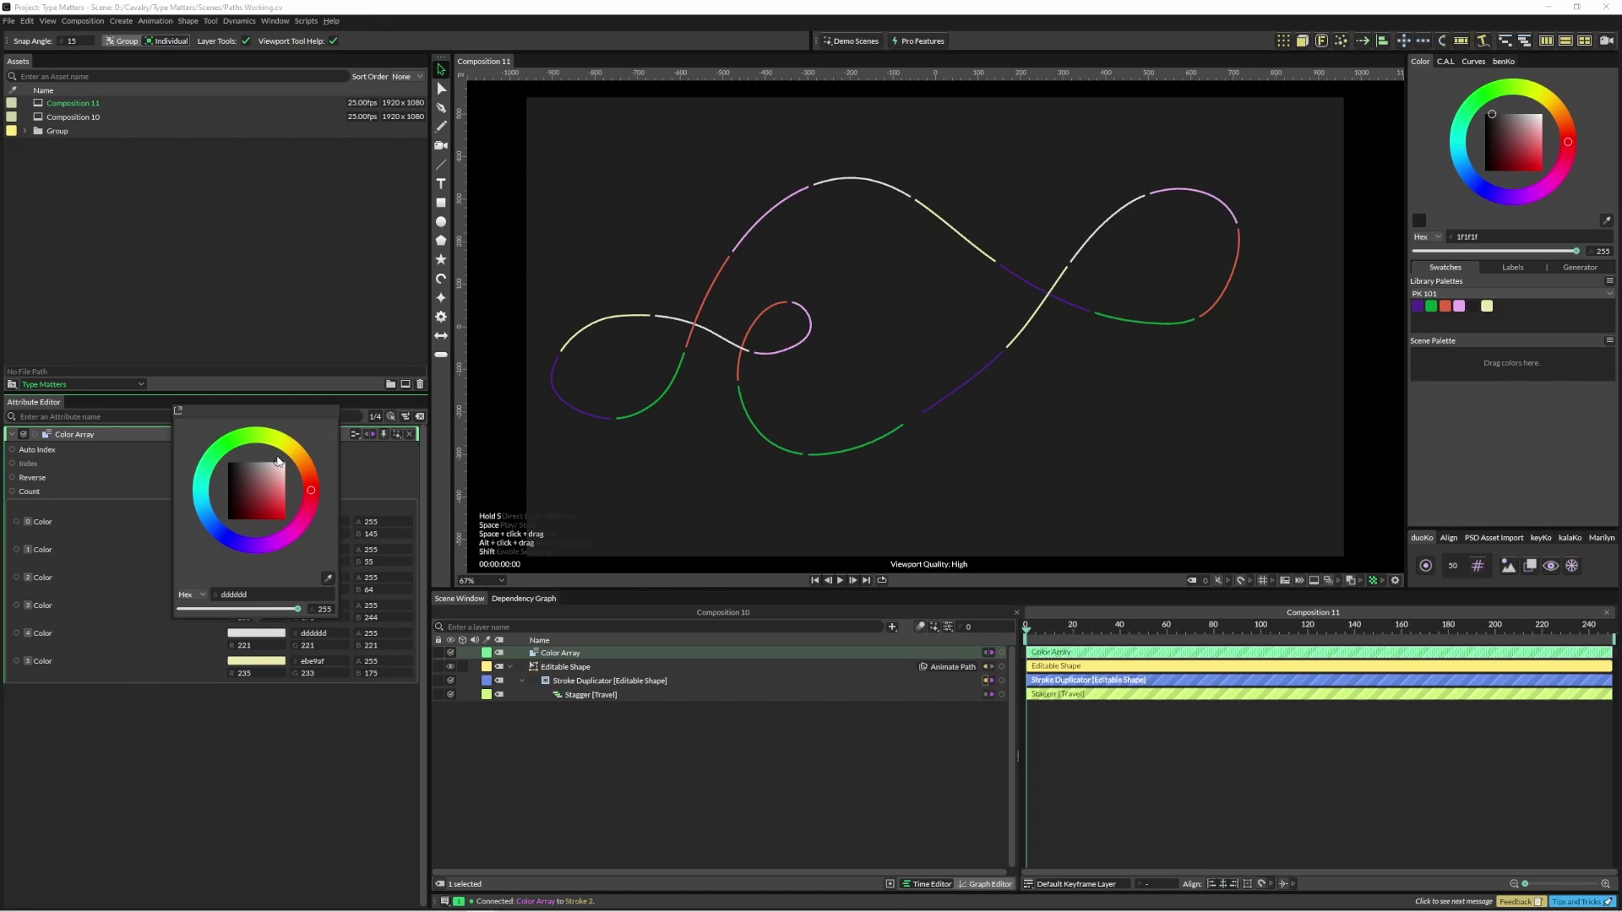
left_click(674, 768)
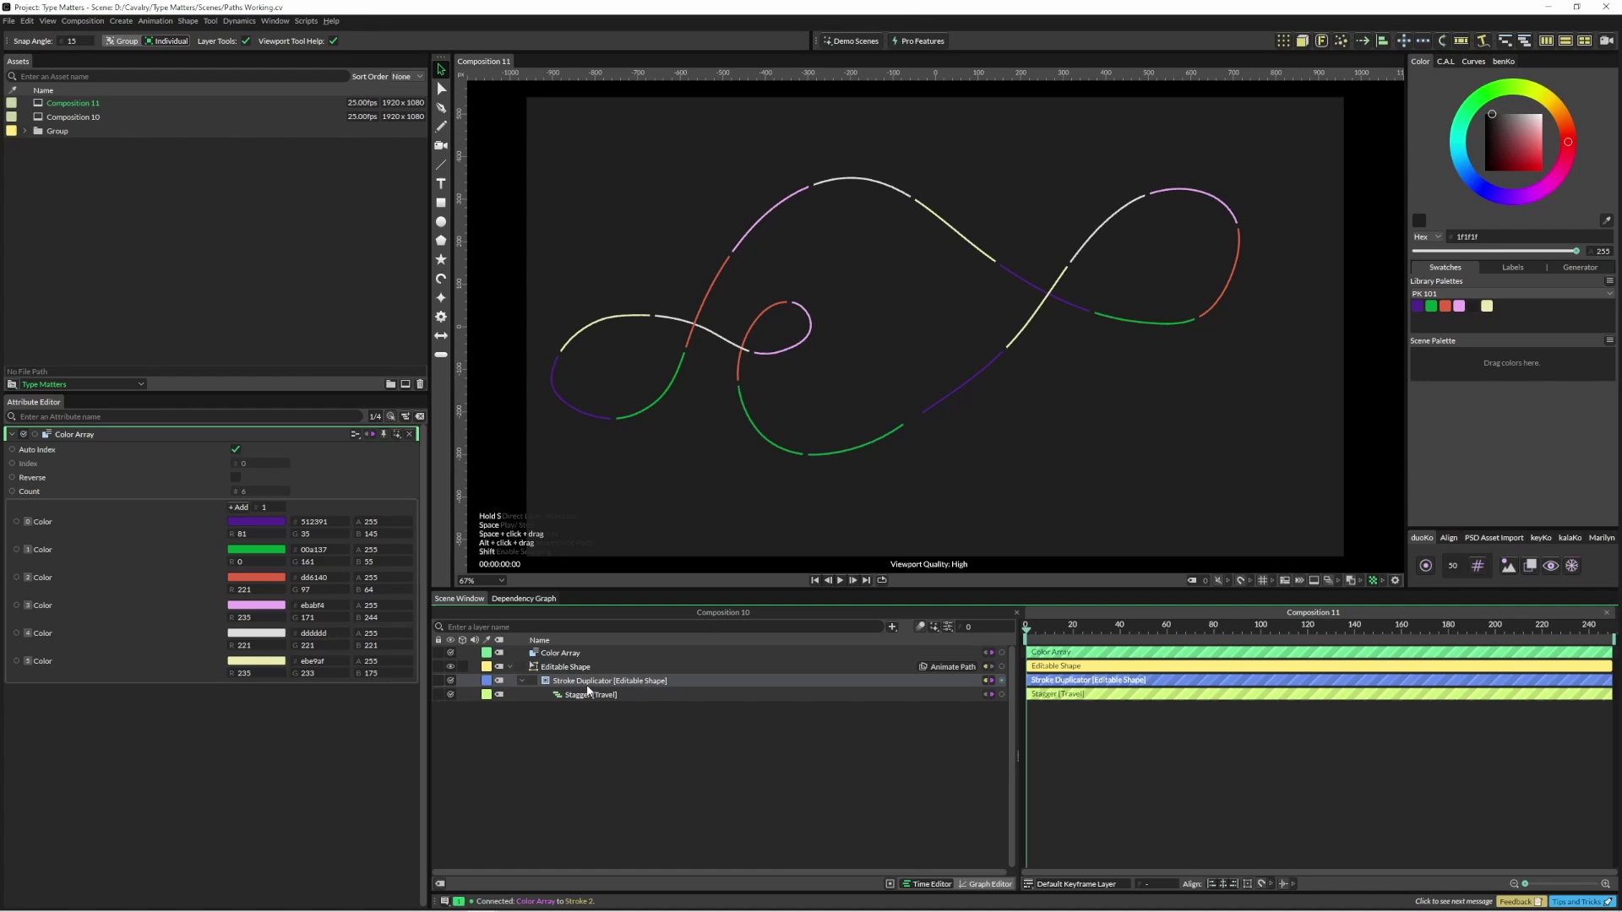
key("ctrl+z")
key("ctrl+z")
key("ctrl+z")
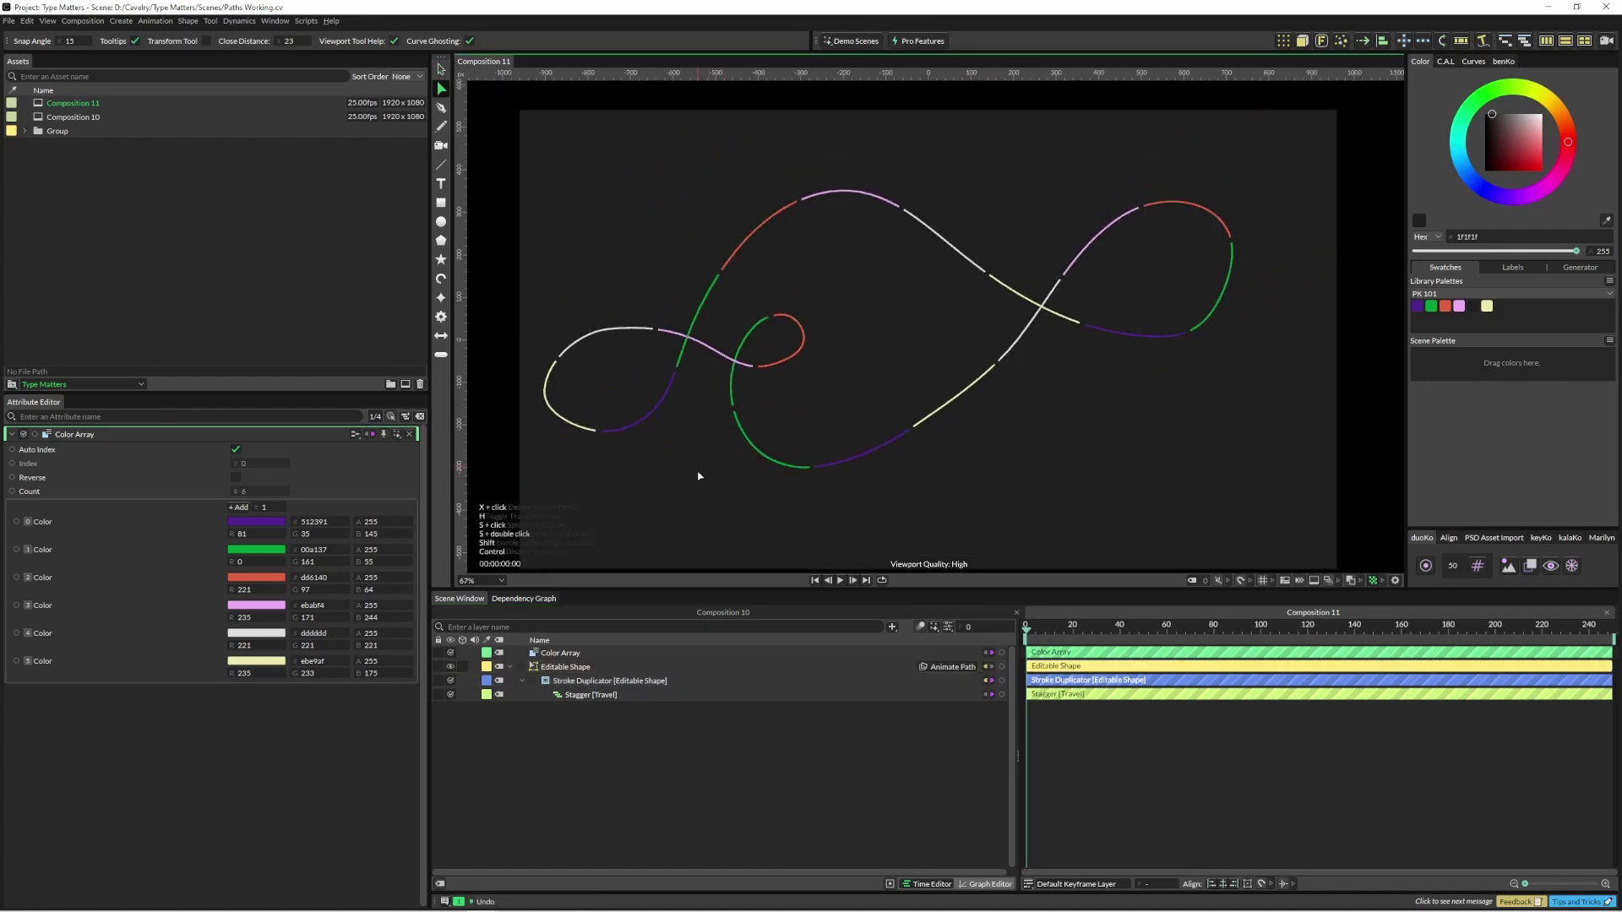
left_click_drag(711, 492, 723, 470)
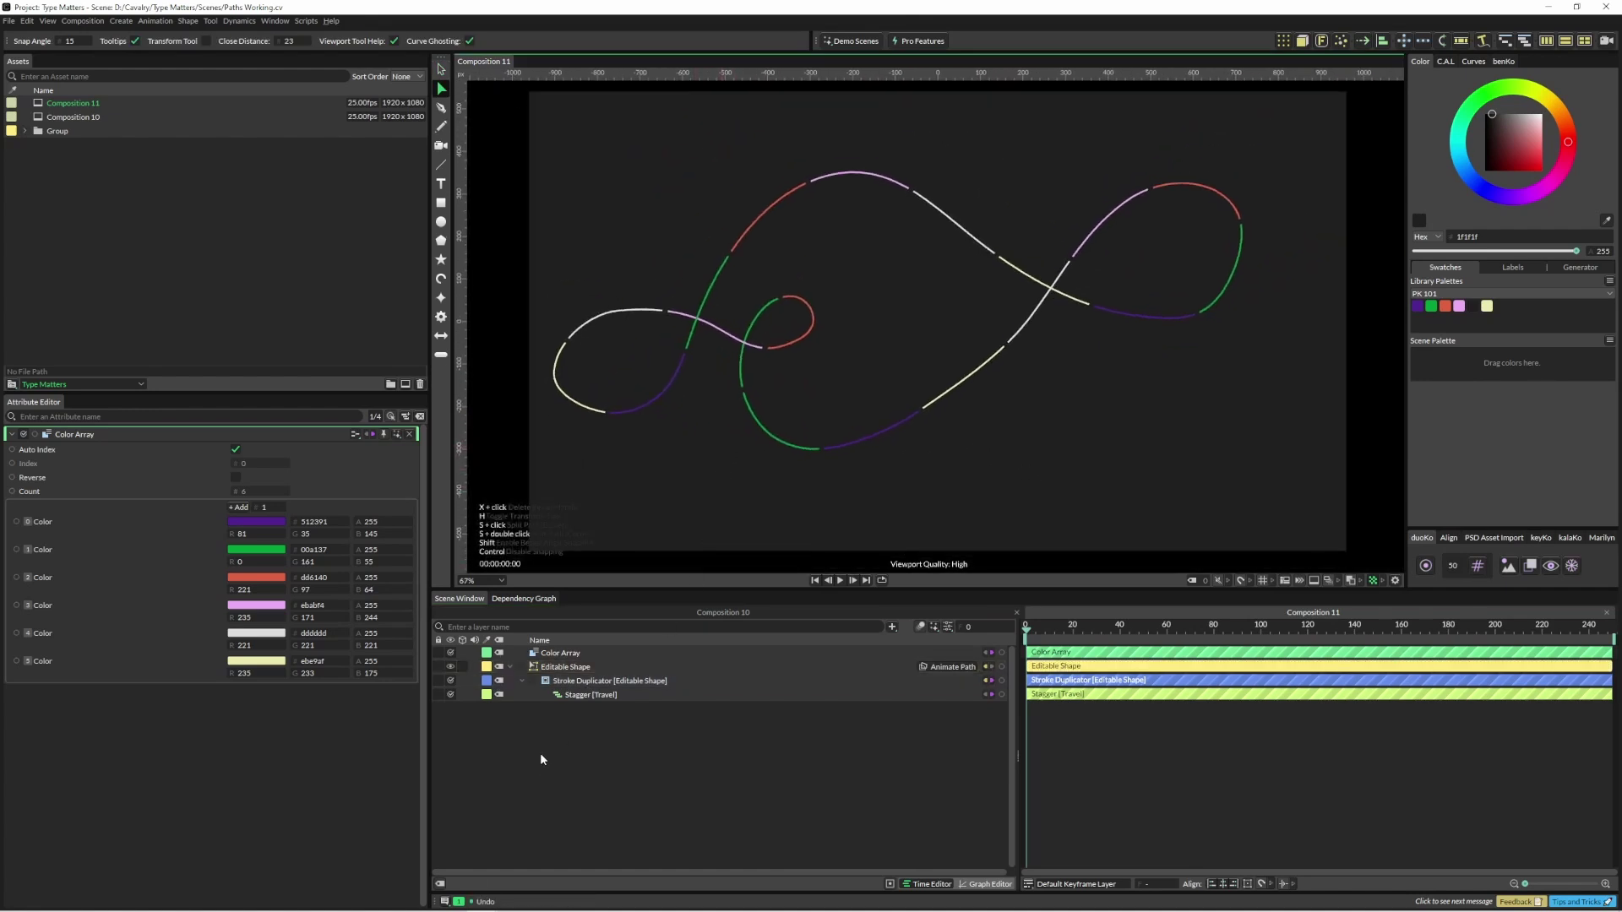
Step: Give the Stroke Duplicator a Stroke Count of 21 and a Width of 10
left_click(571, 683)
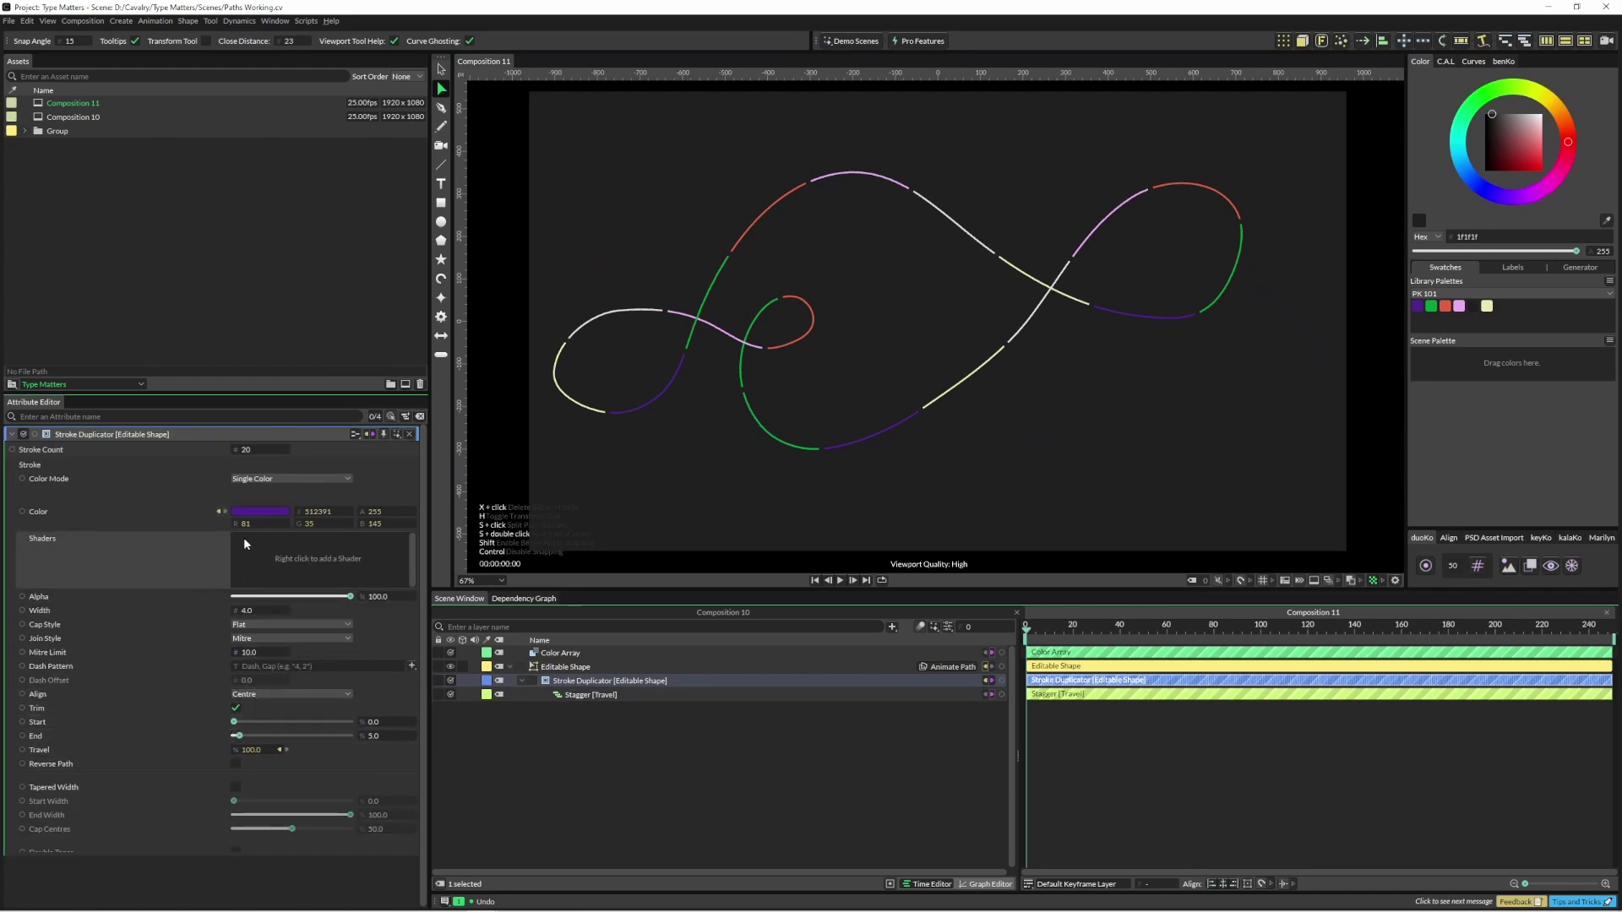
left_click(245, 449)
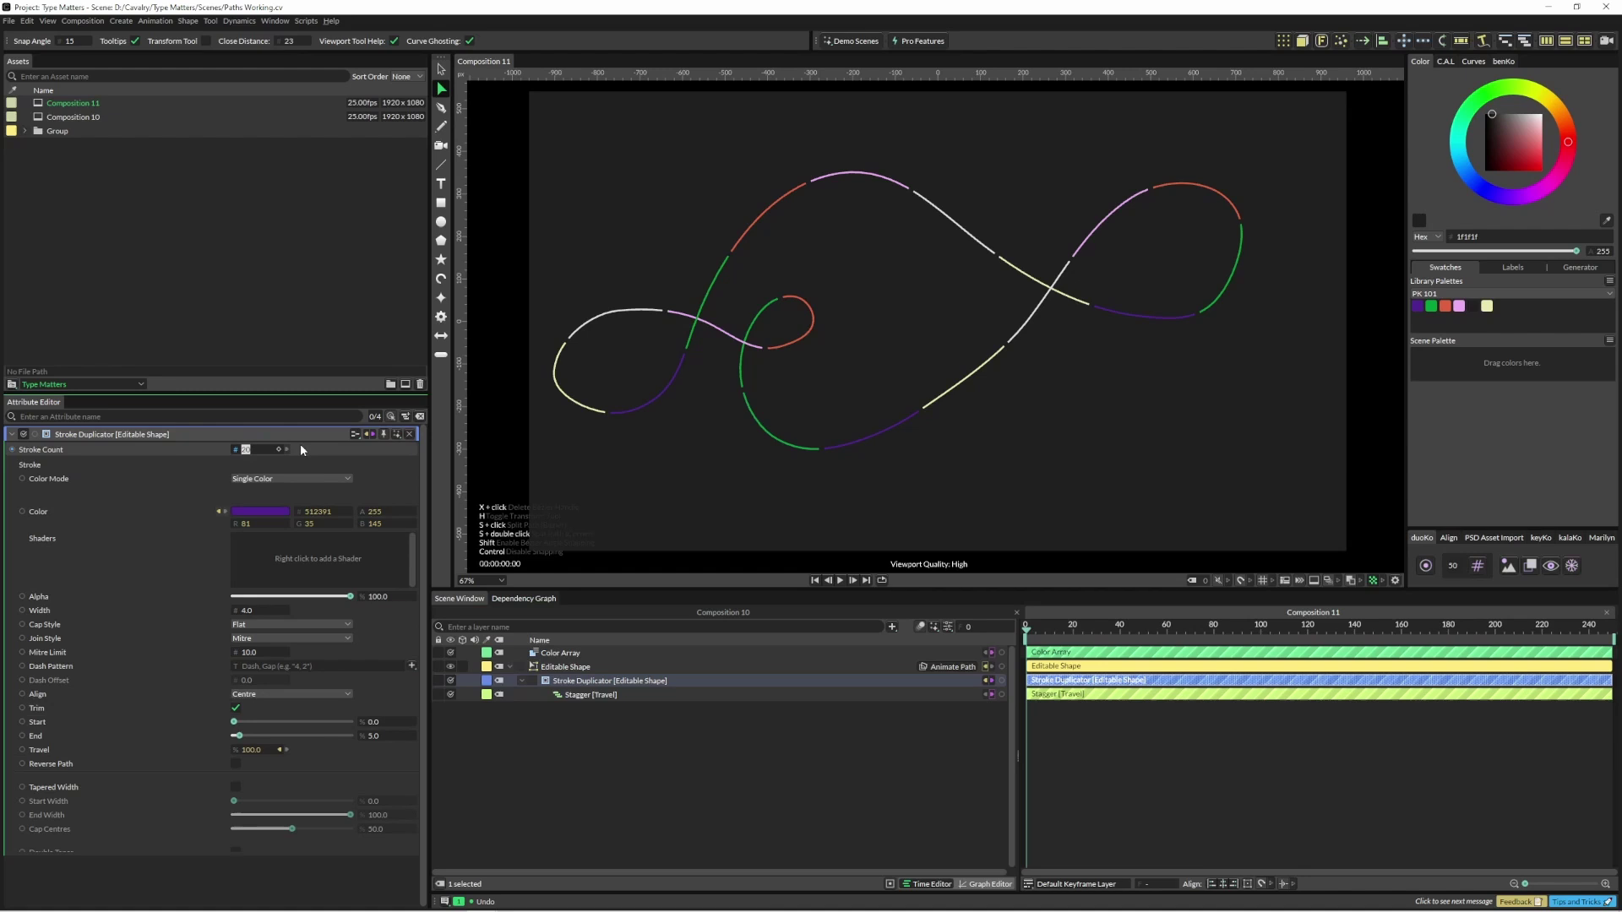
type("21")
key("Return")
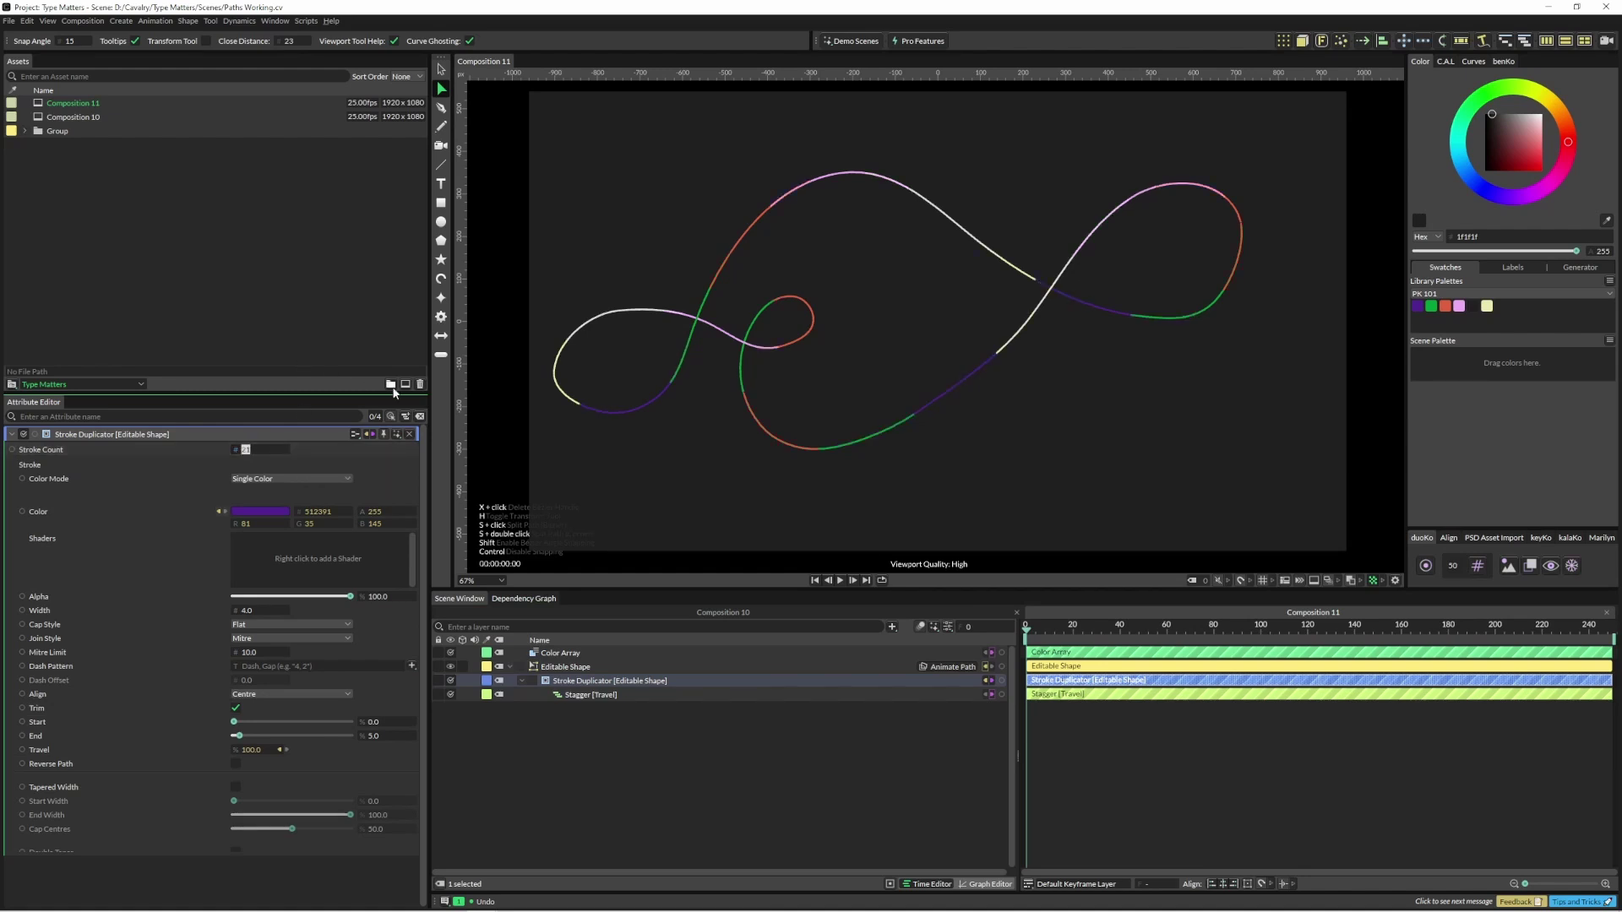
left_click(246, 610)
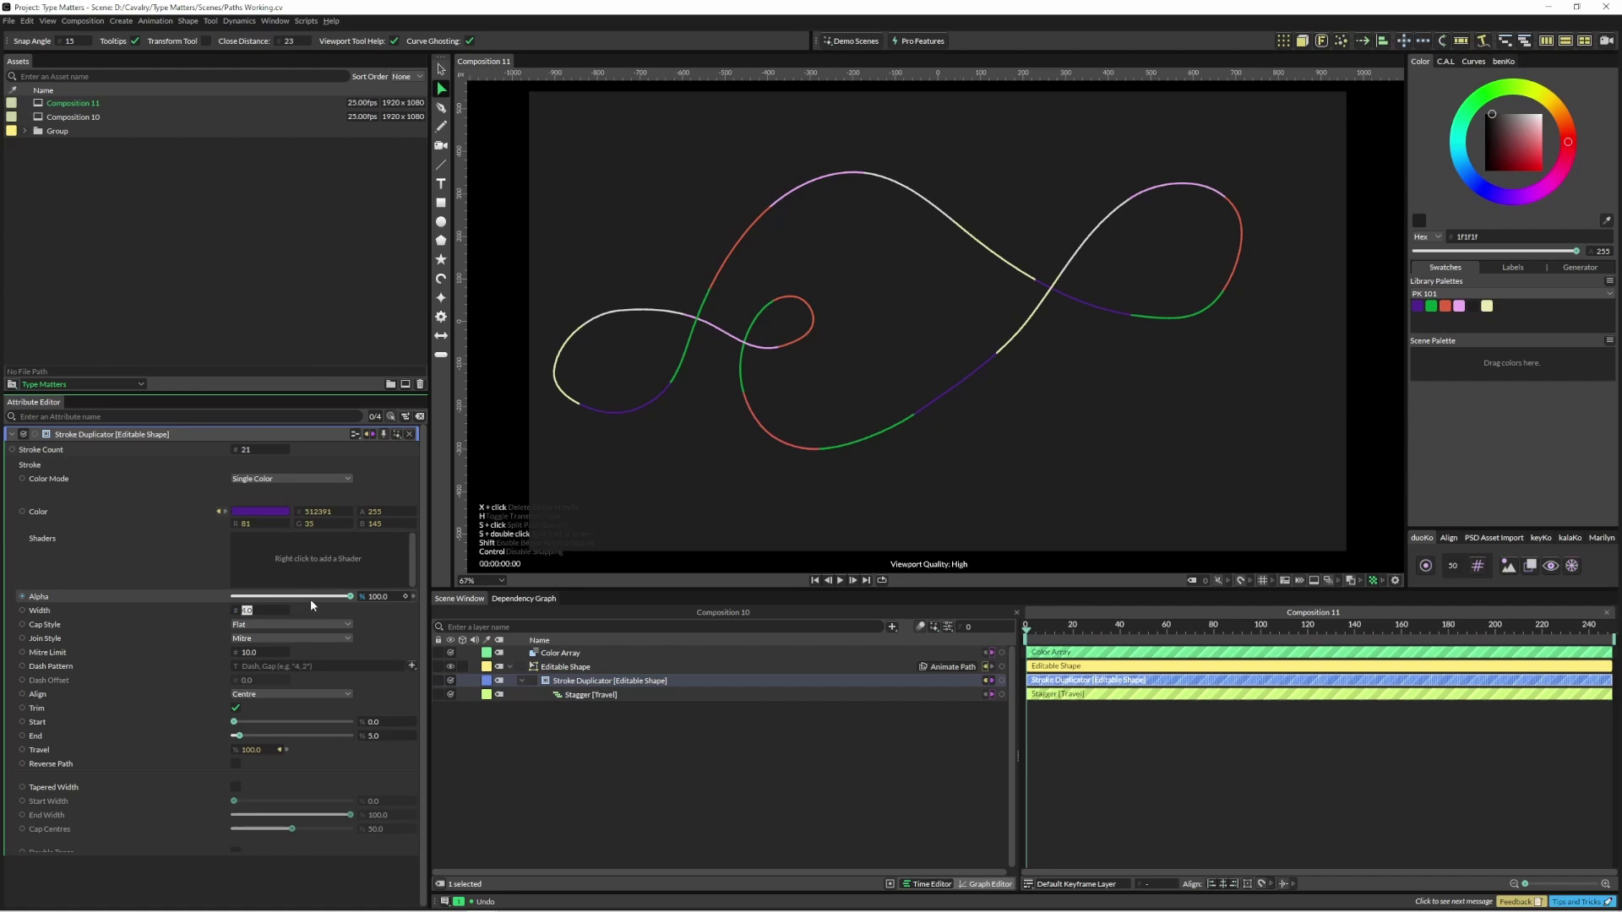
type("10")
key("Return")
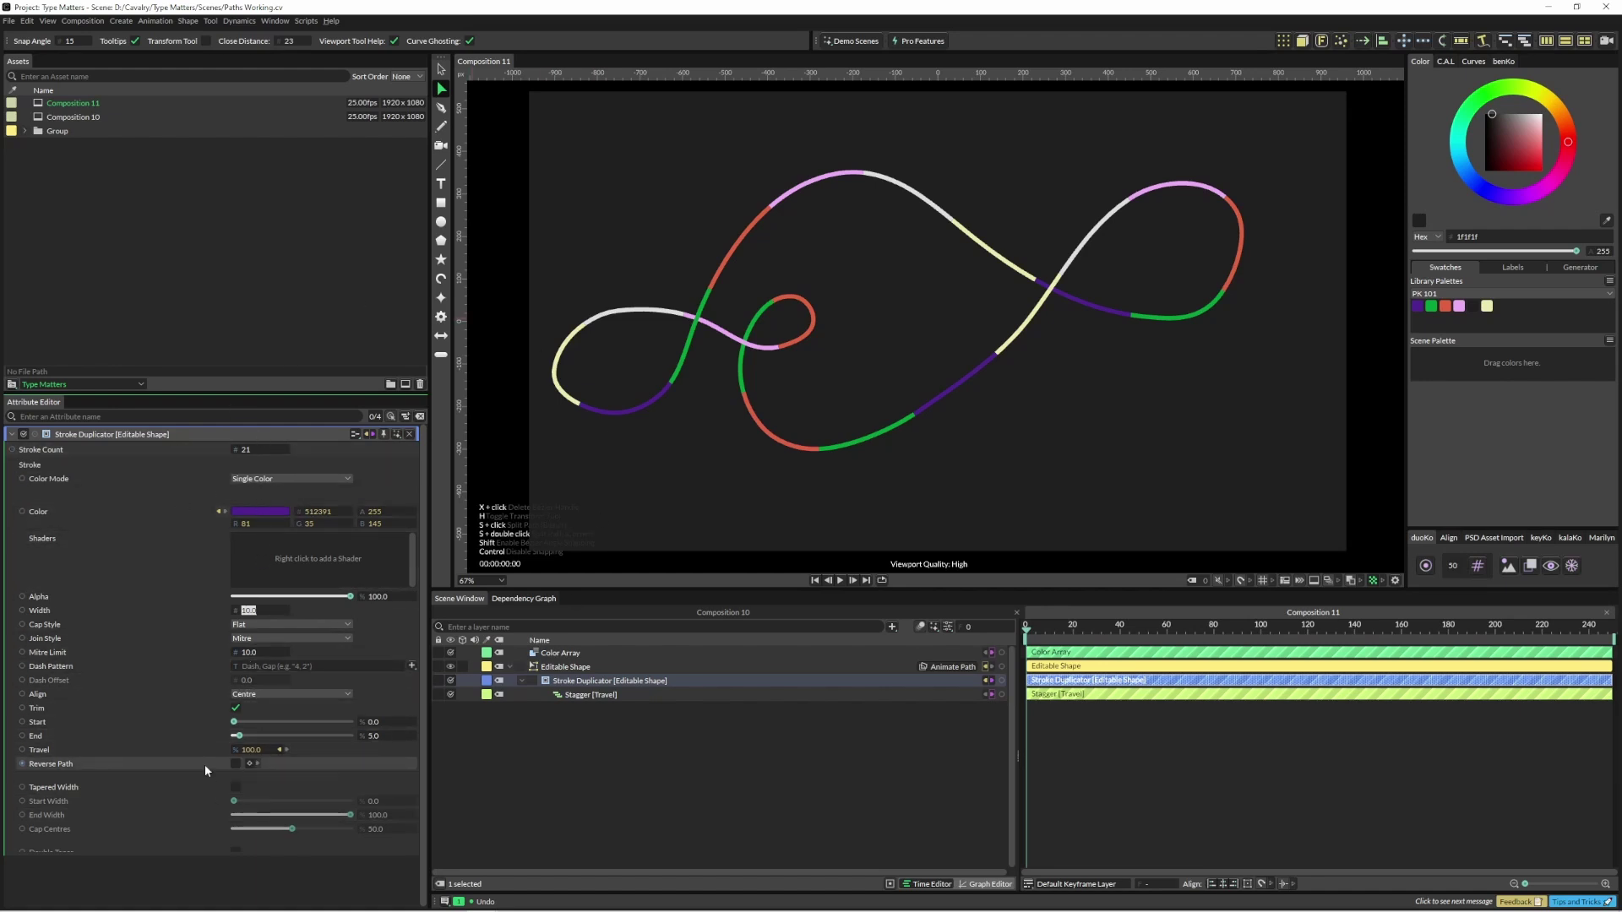
Step: Try a Travel deformer on the Editable Shape shifting dashes to 78, then delete it
left_click(578, 670)
right_click(290, 561)
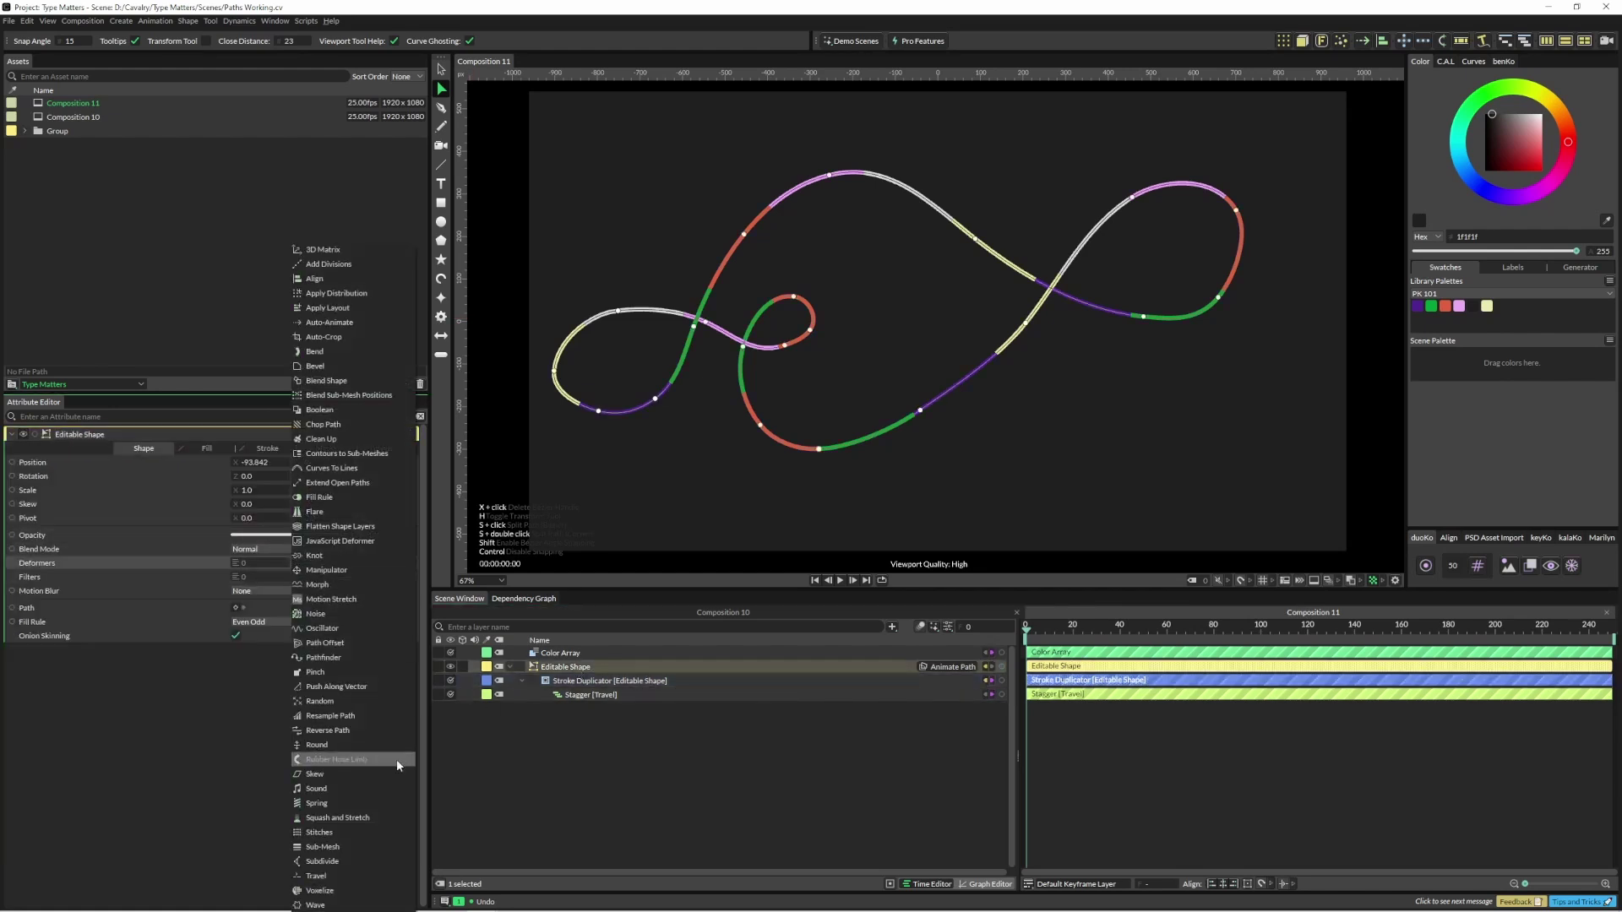
left_click(364, 876)
left_click(583, 681)
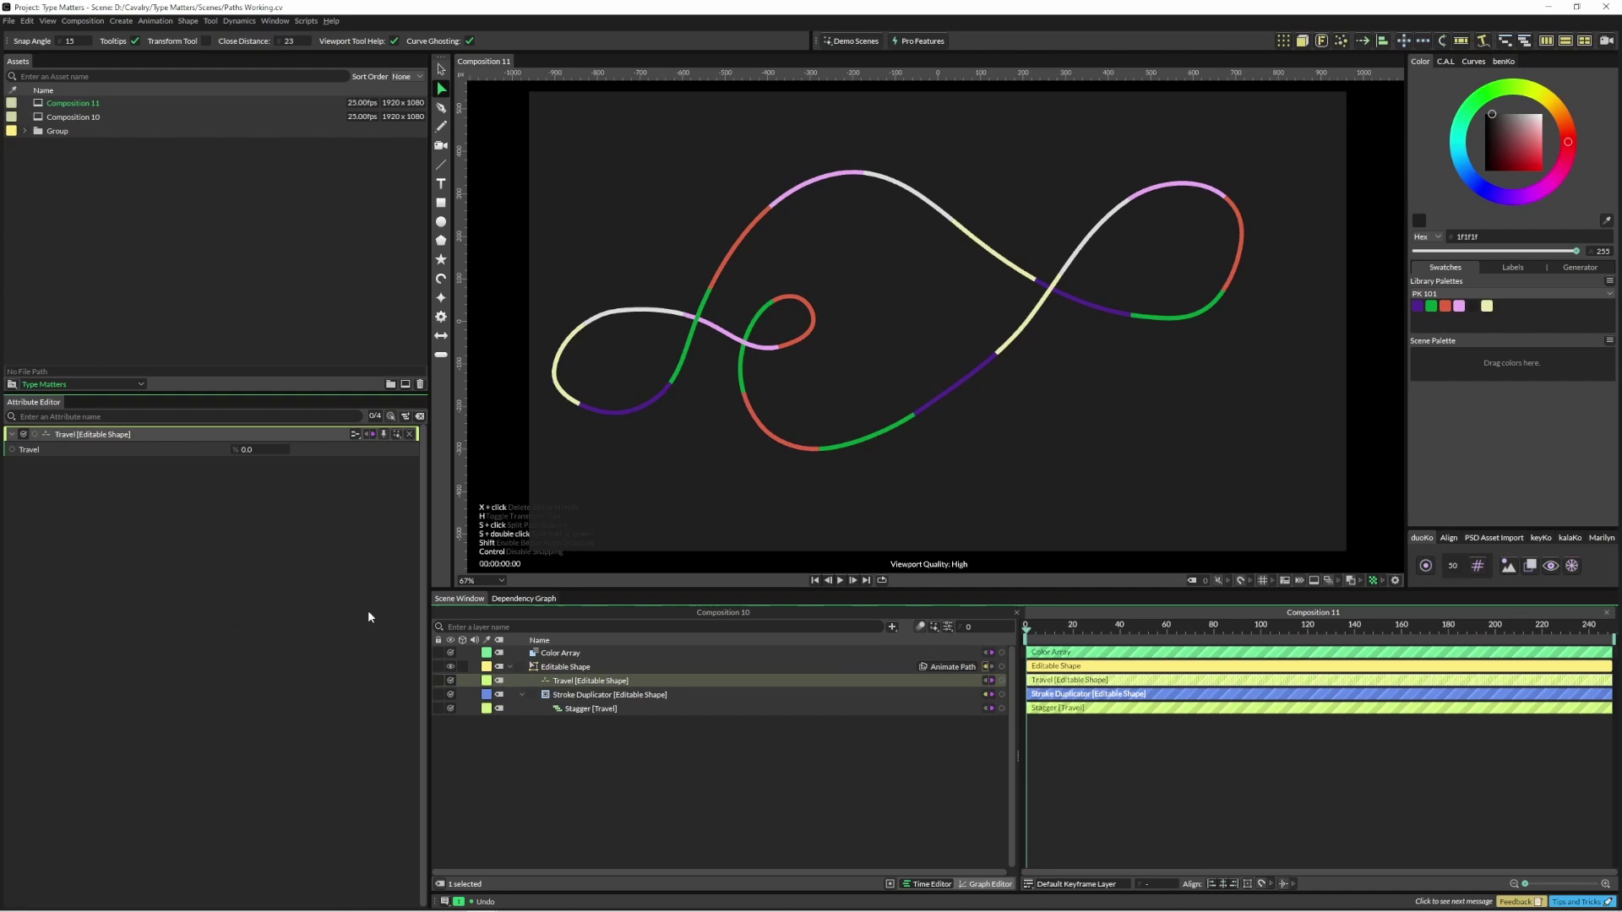
left_click_drag(240, 449, 344, 461)
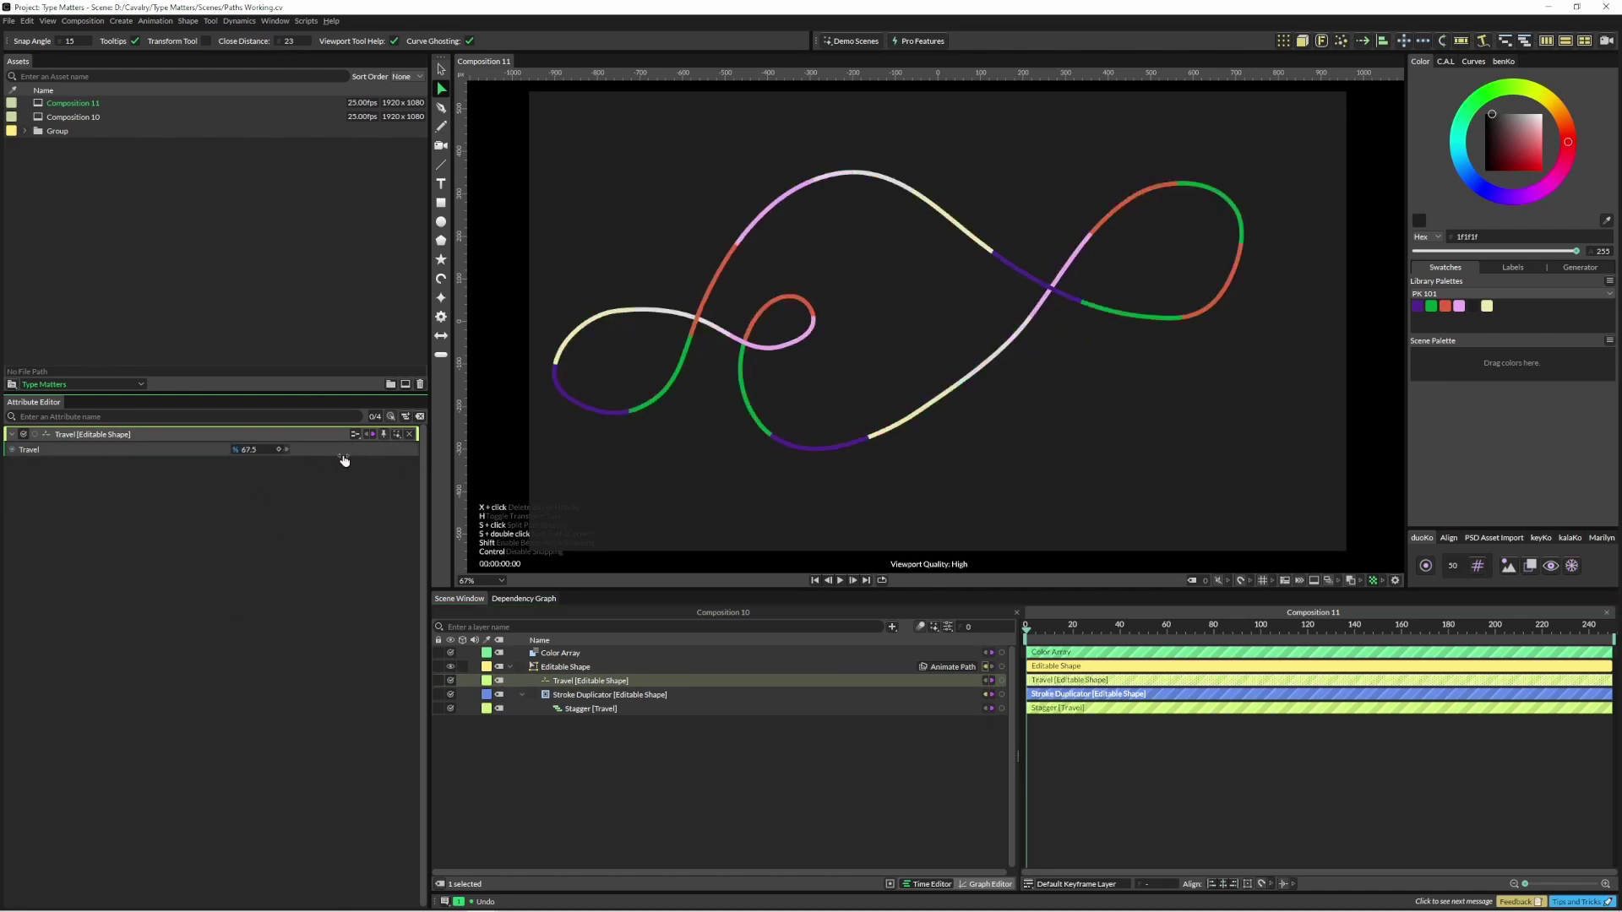
left_click(573, 683)
key("Delete")
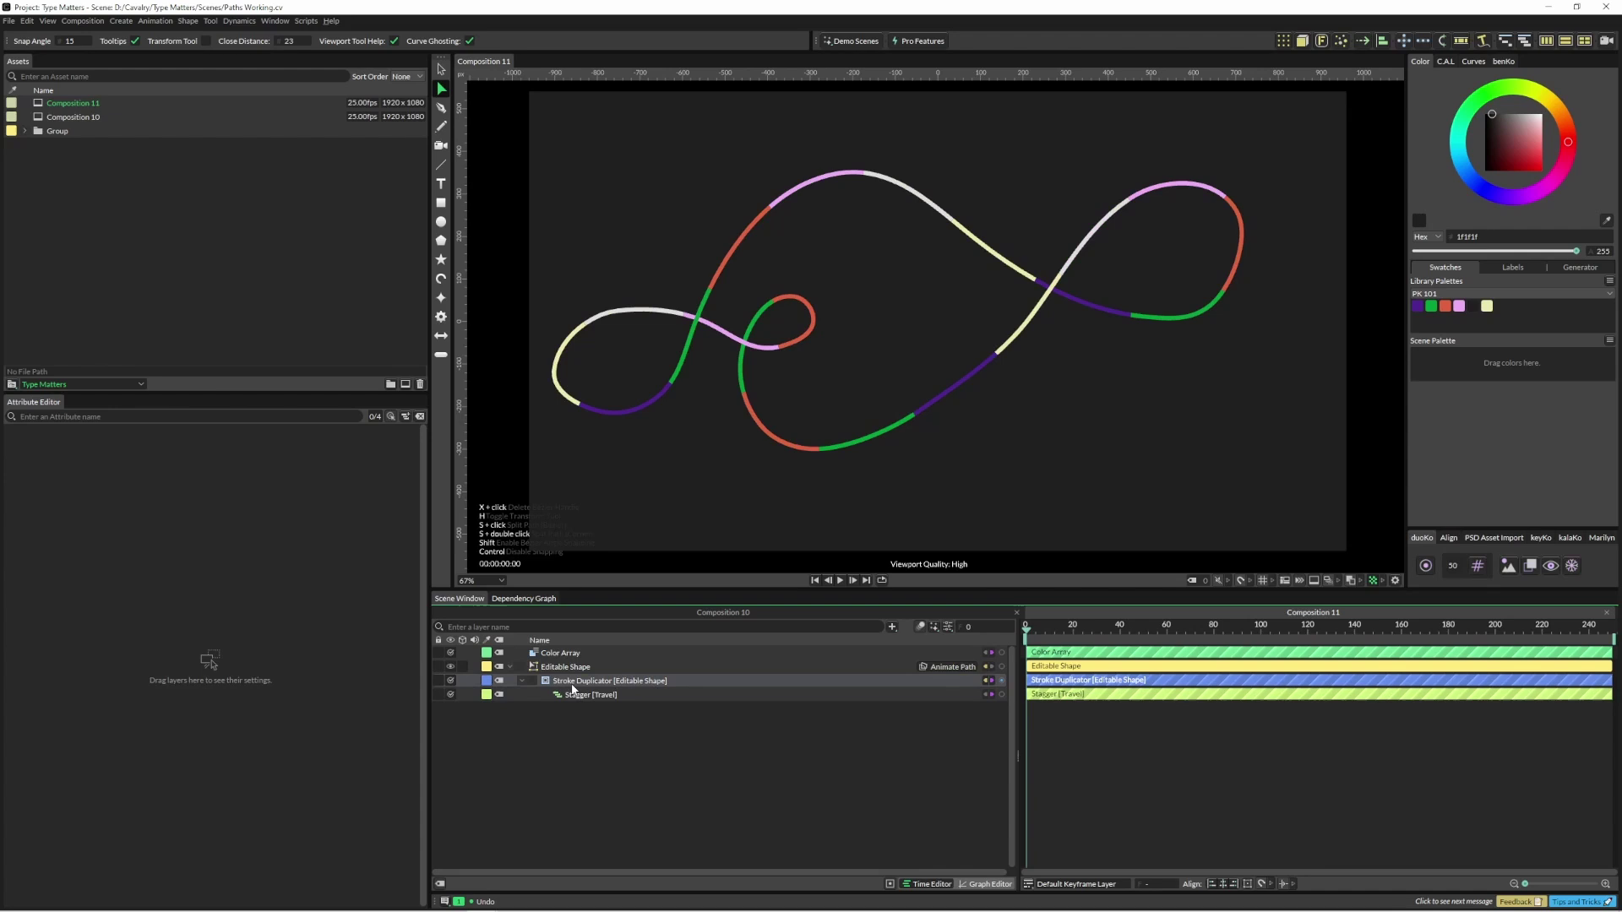
Step: Scrub the Stagger offset to shift the colour segments, then return it to 0
left_click(579, 696)
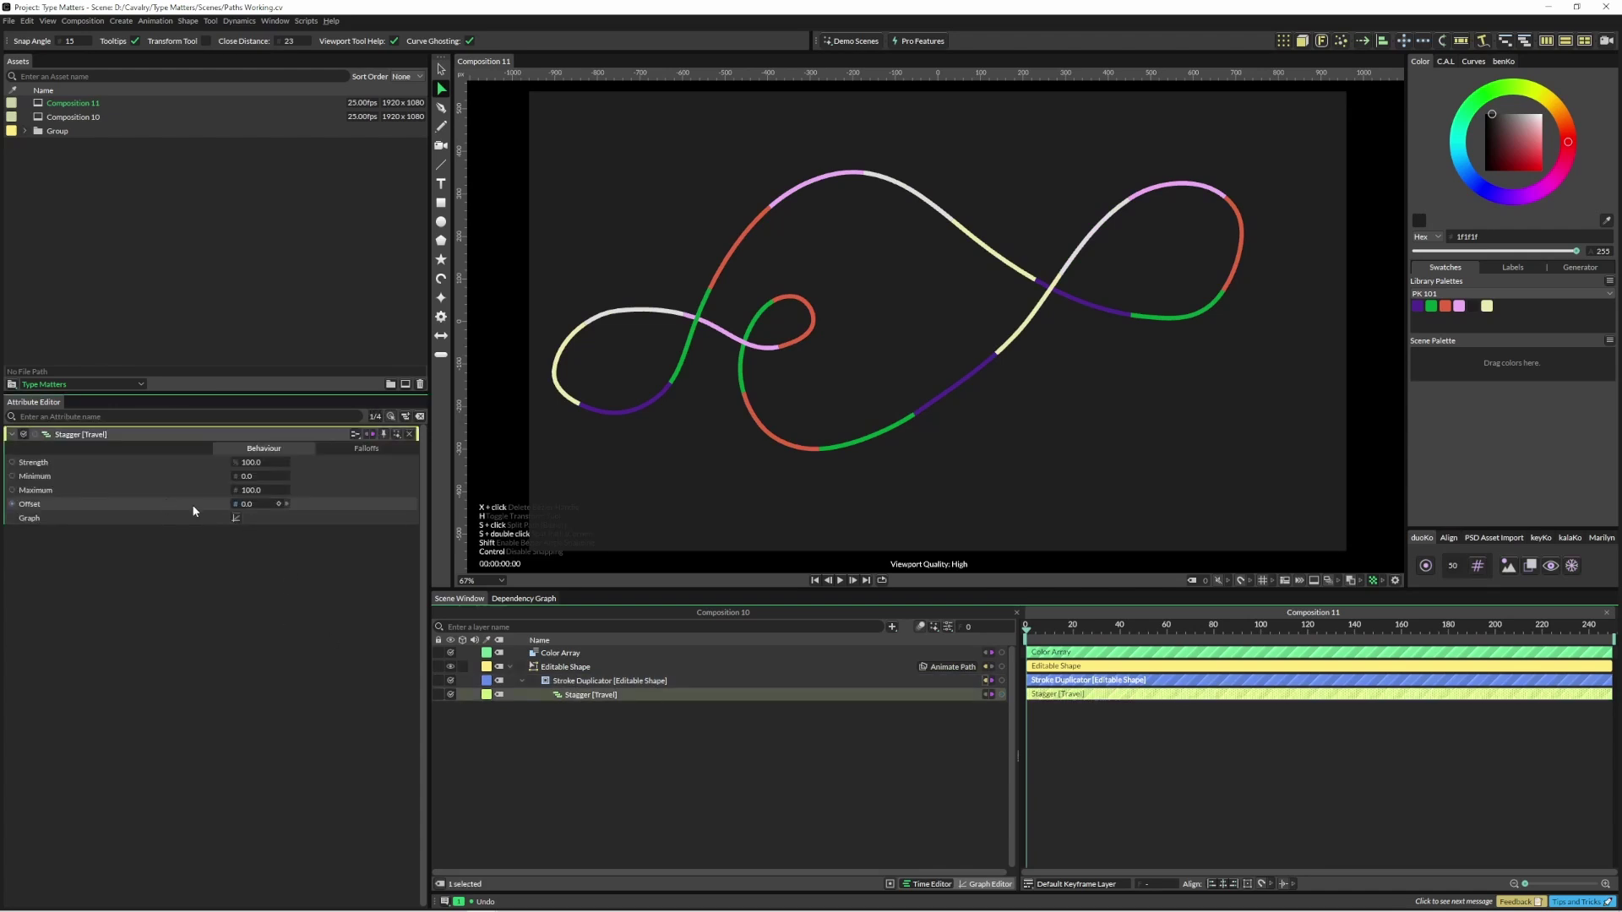
left_click_drag(253, 510, 363, 505)
left_click_drag(169, 580, 166, 578)
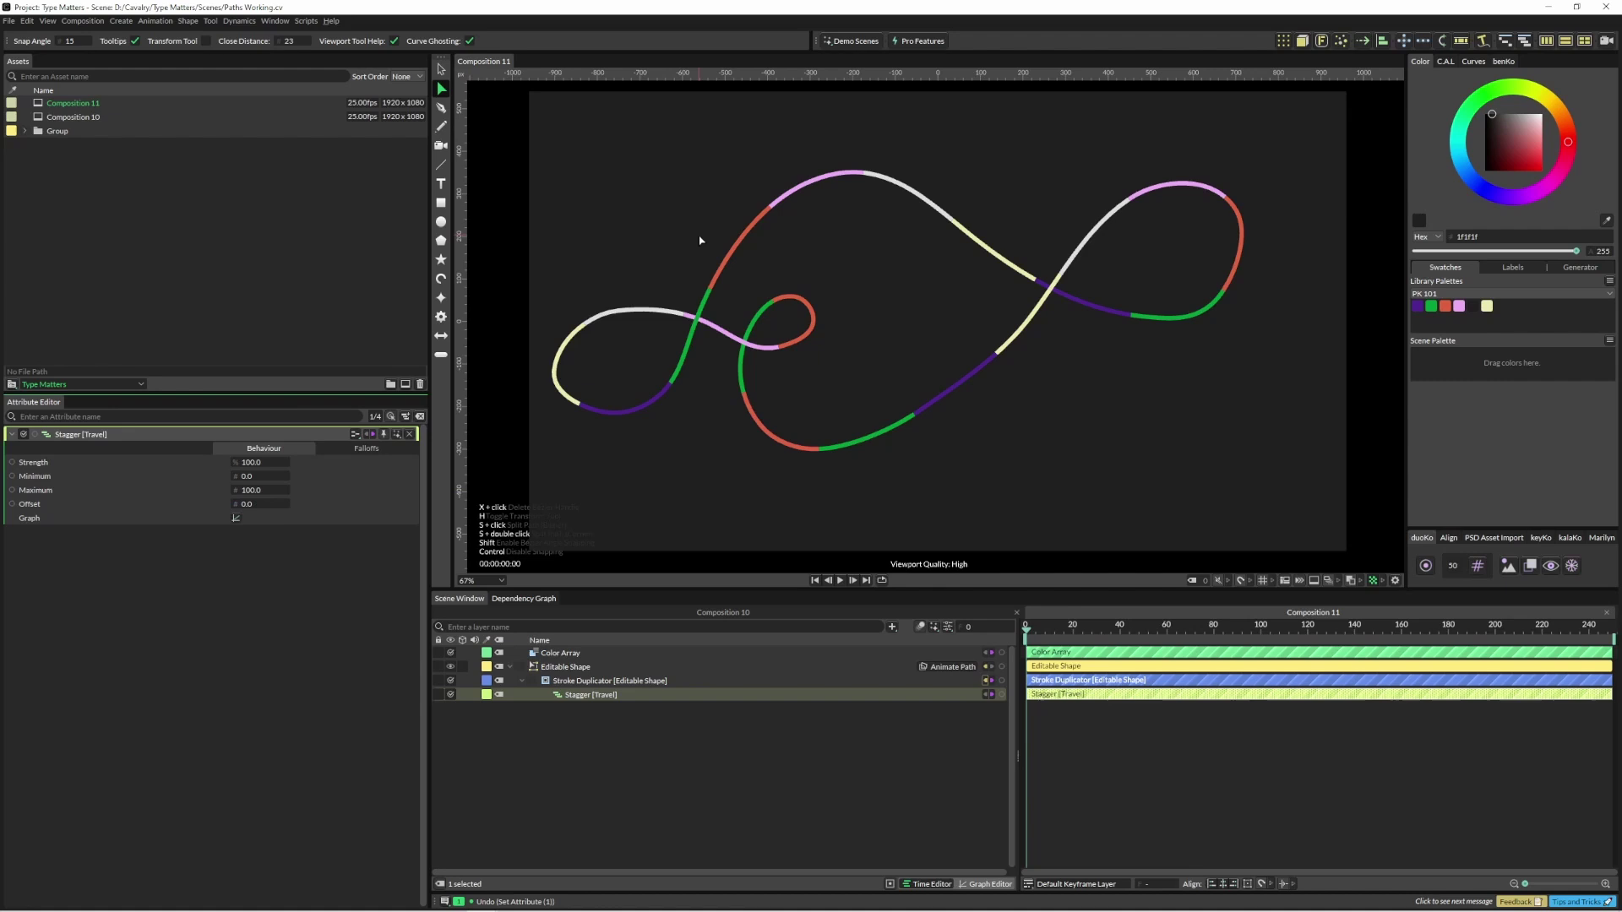
Step: Drive the Stagger Offset with a new Frame behaviour
right_click(201, 508)
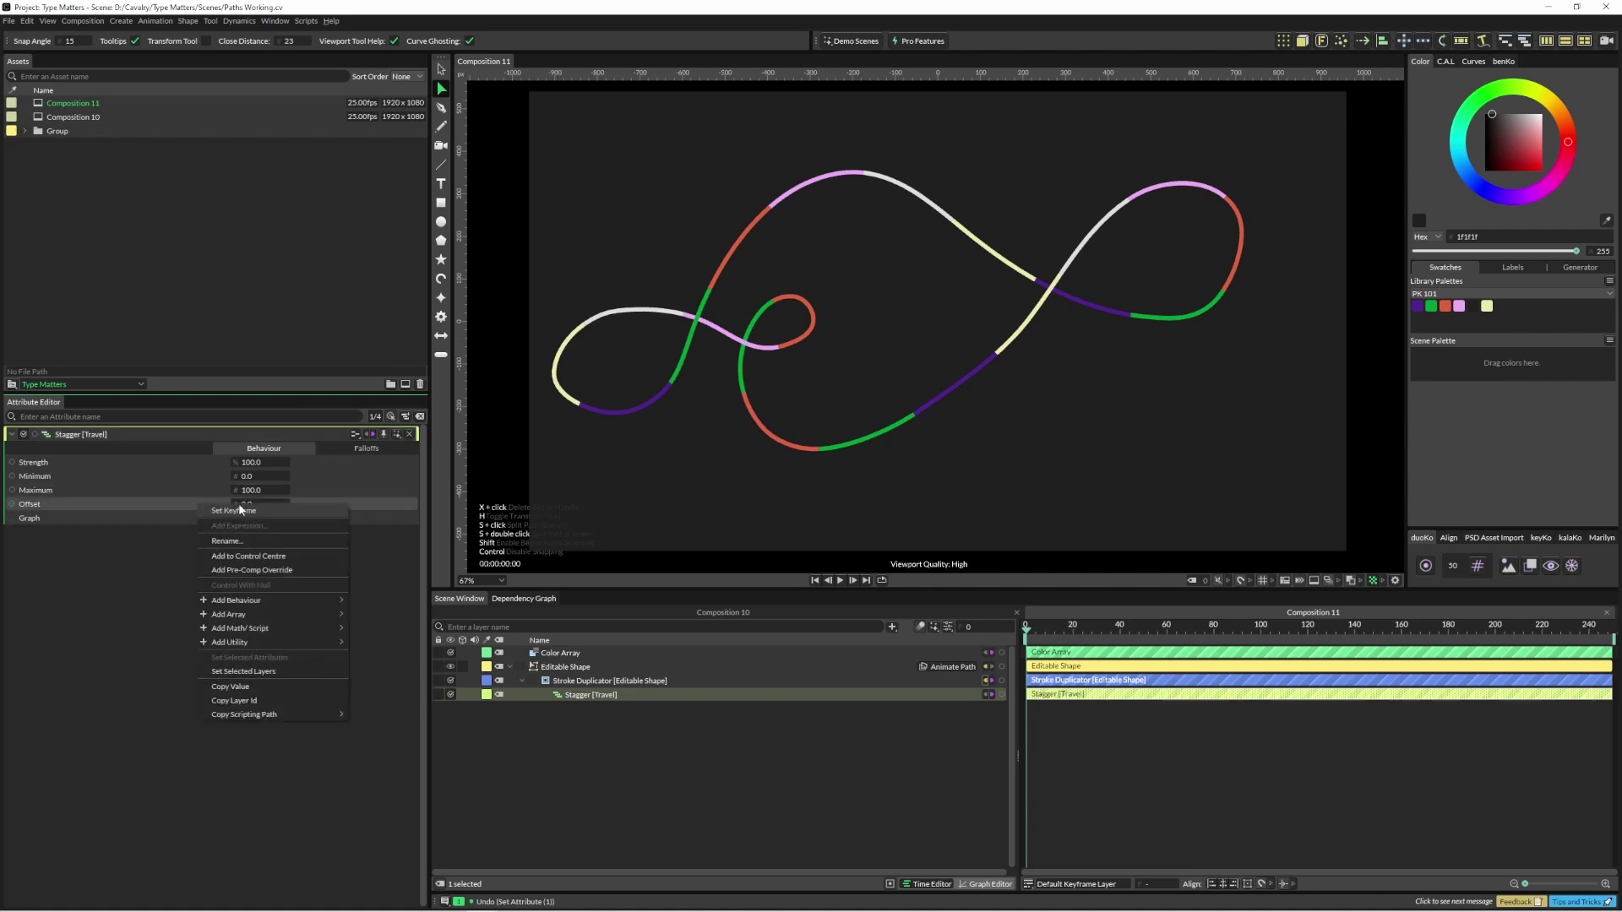
mouse_move(310, 601)
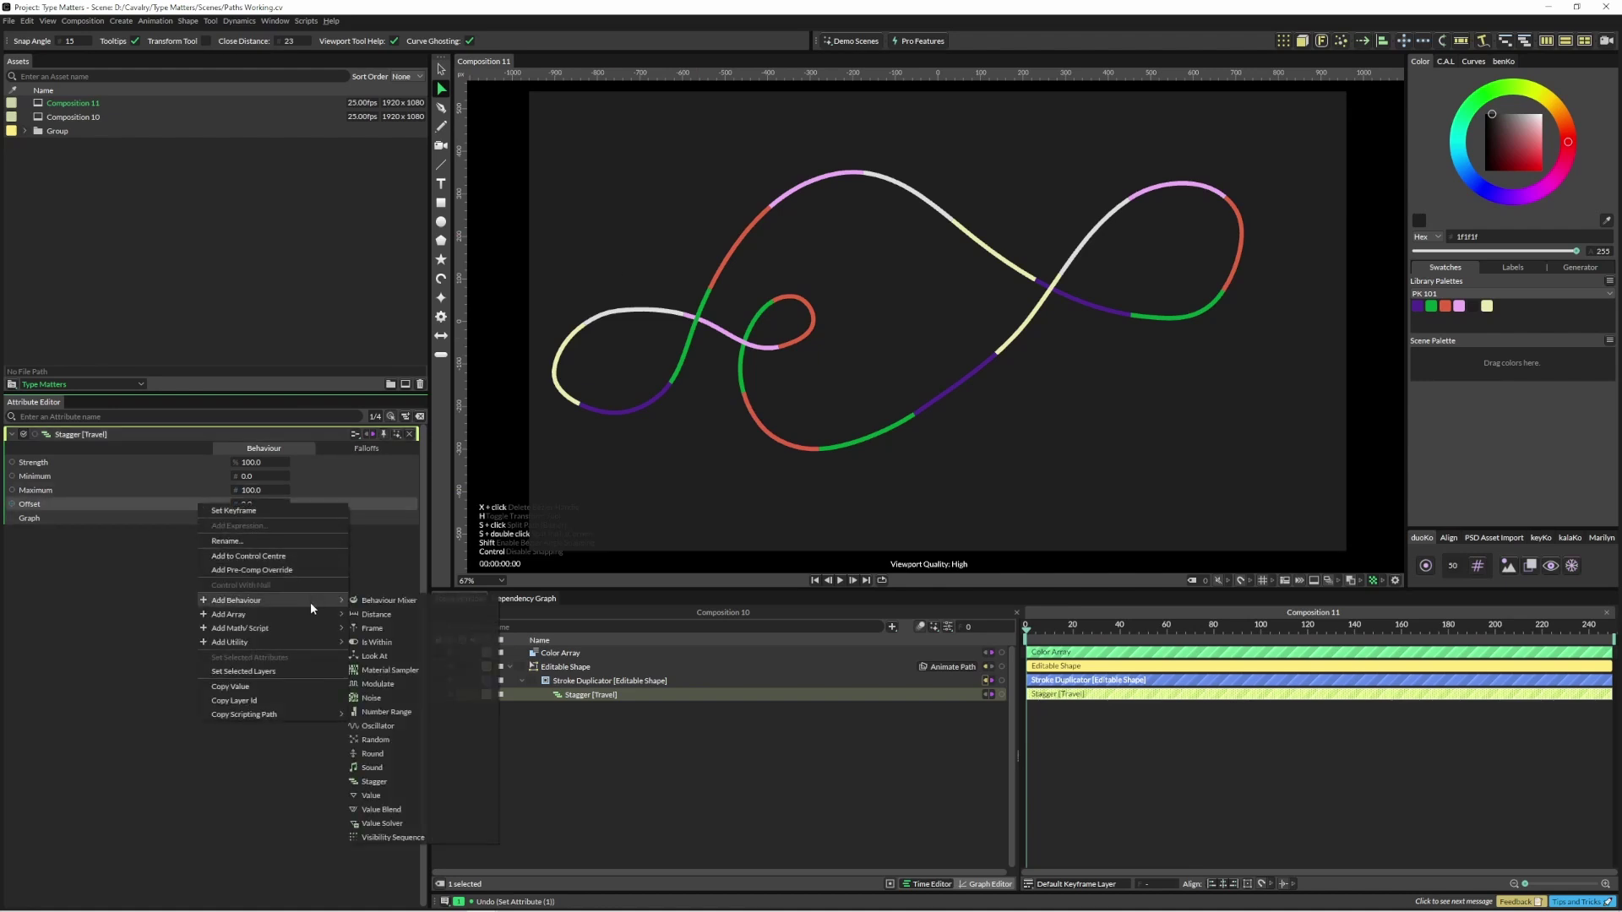
left_click(407, 628)
left_click(615, 710)
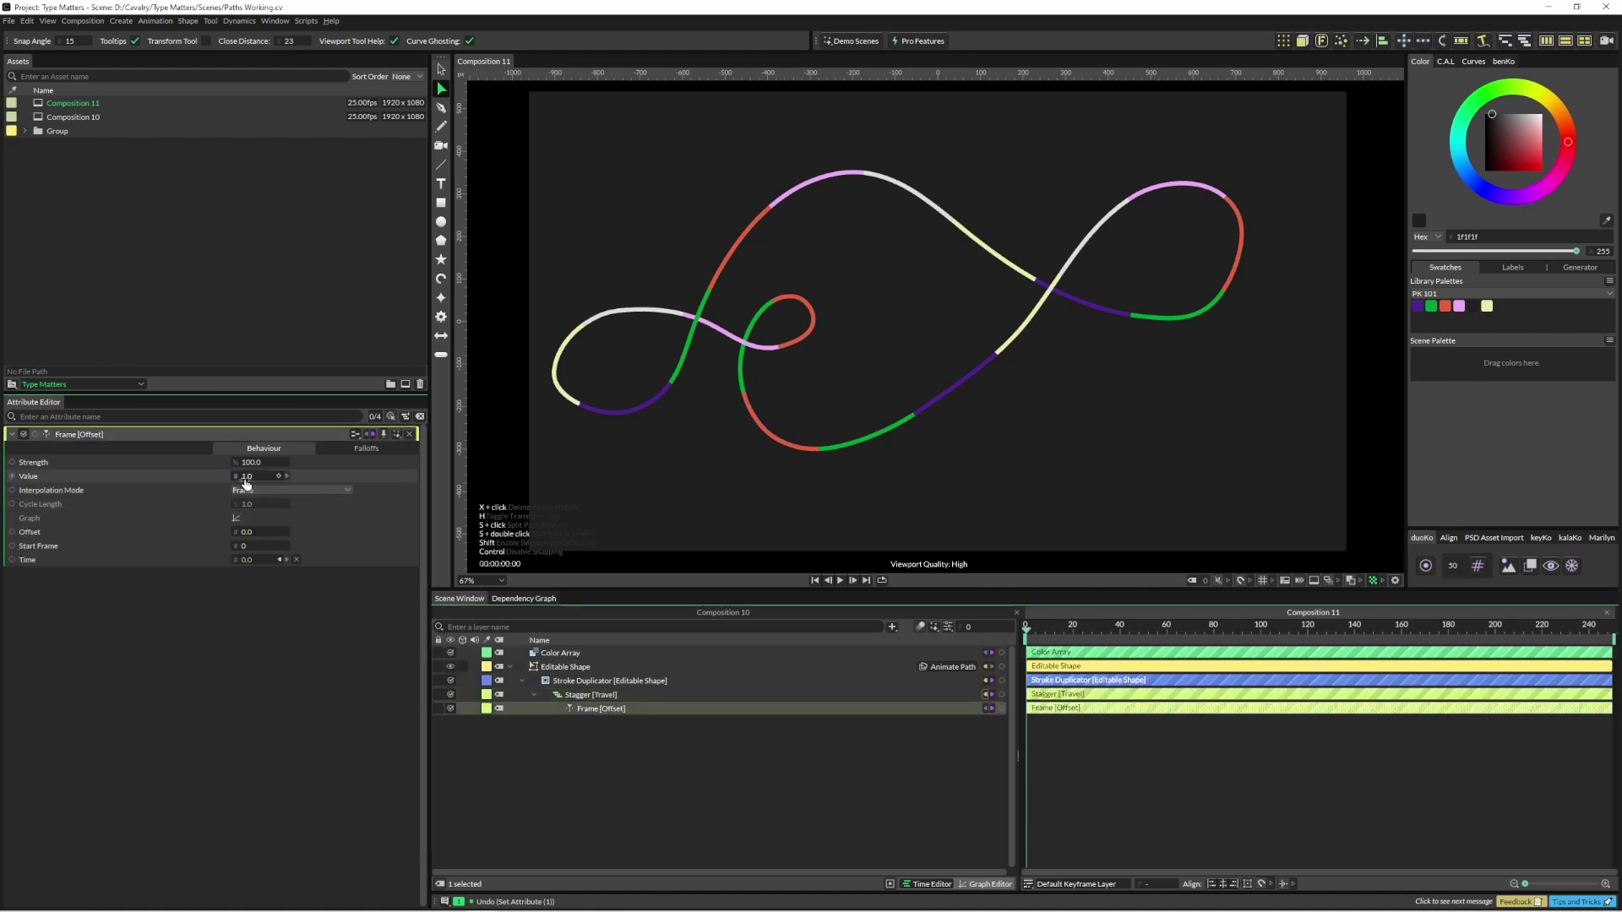
Step: Randomise the Frame's Value with a Random behaviour ranging 0.1 to 0.8
right_click(194, 477)
mouse_move(240, 571)
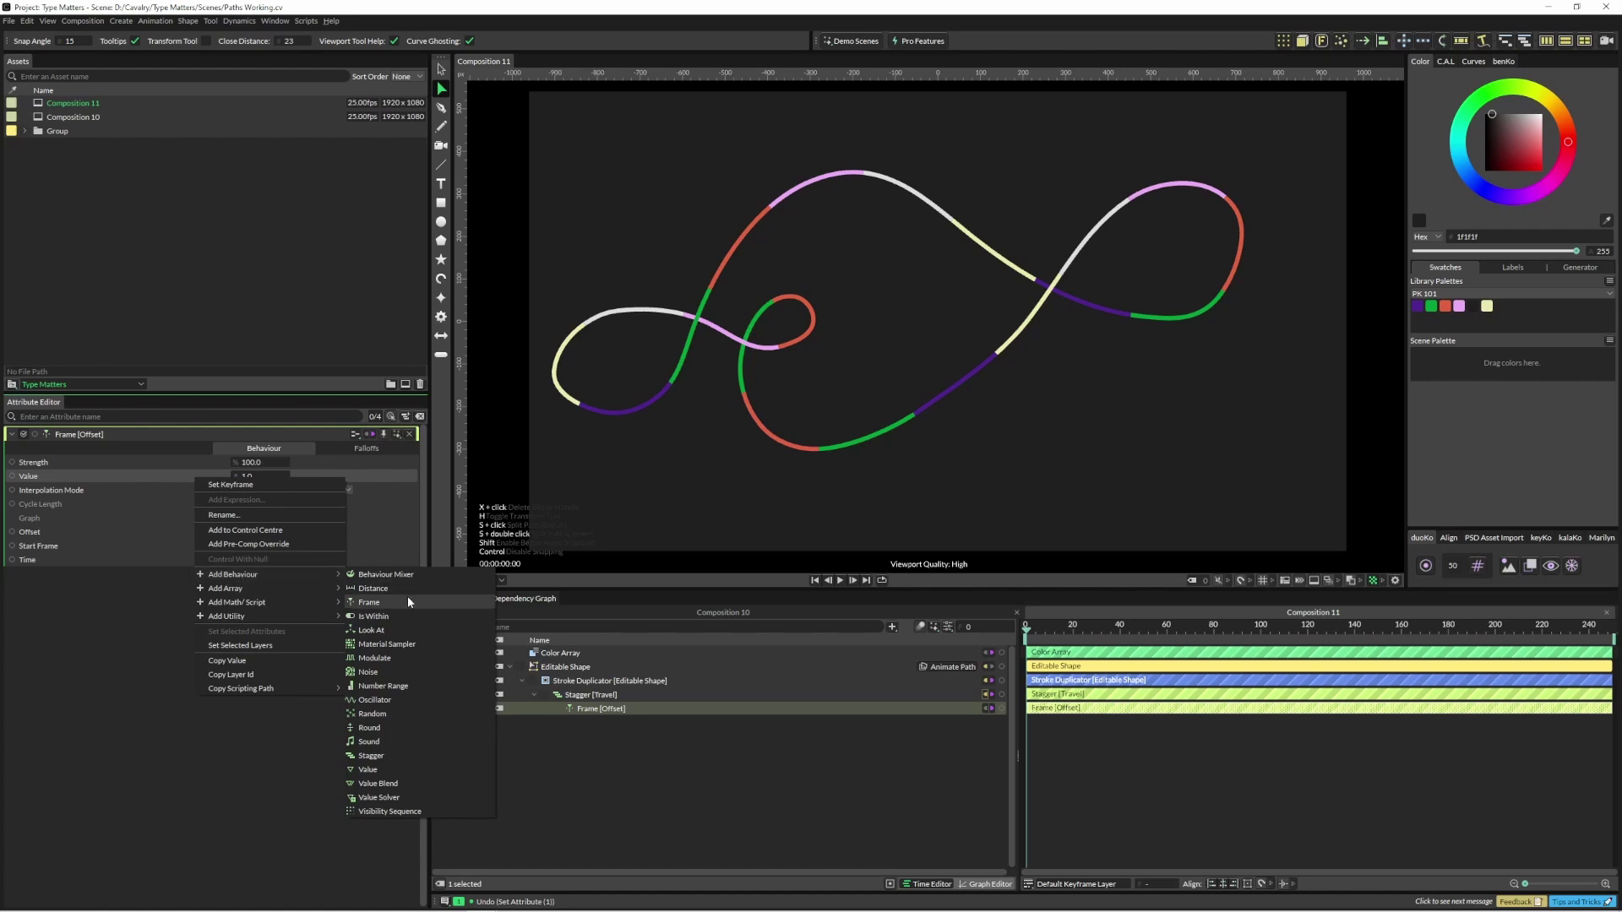
left_click(397, 713)
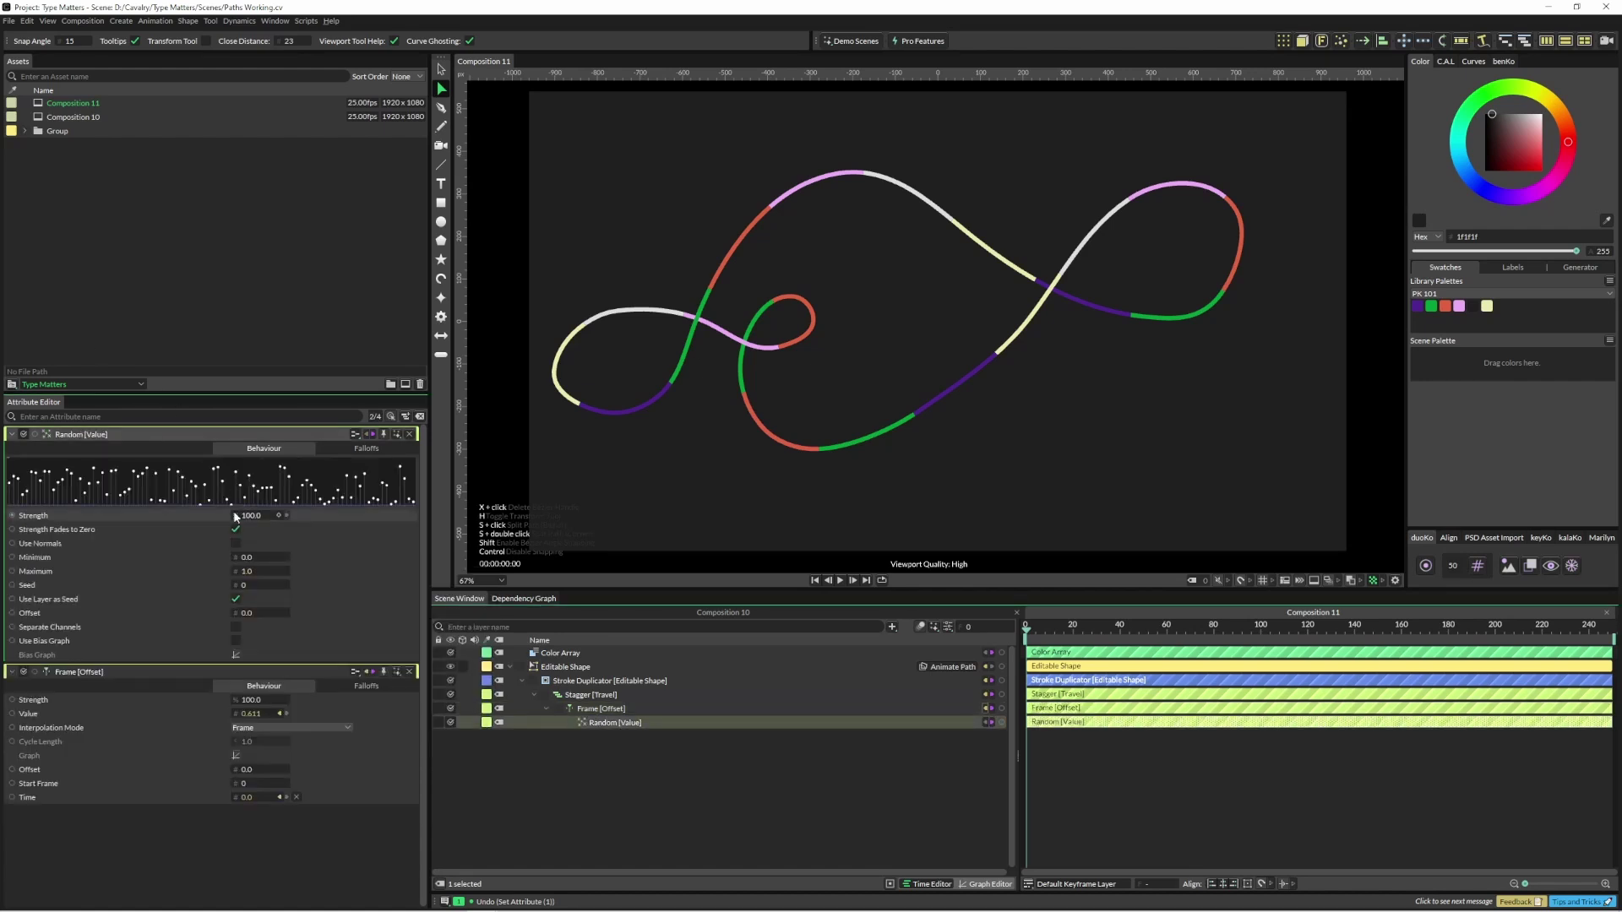
left_click(247, 557)
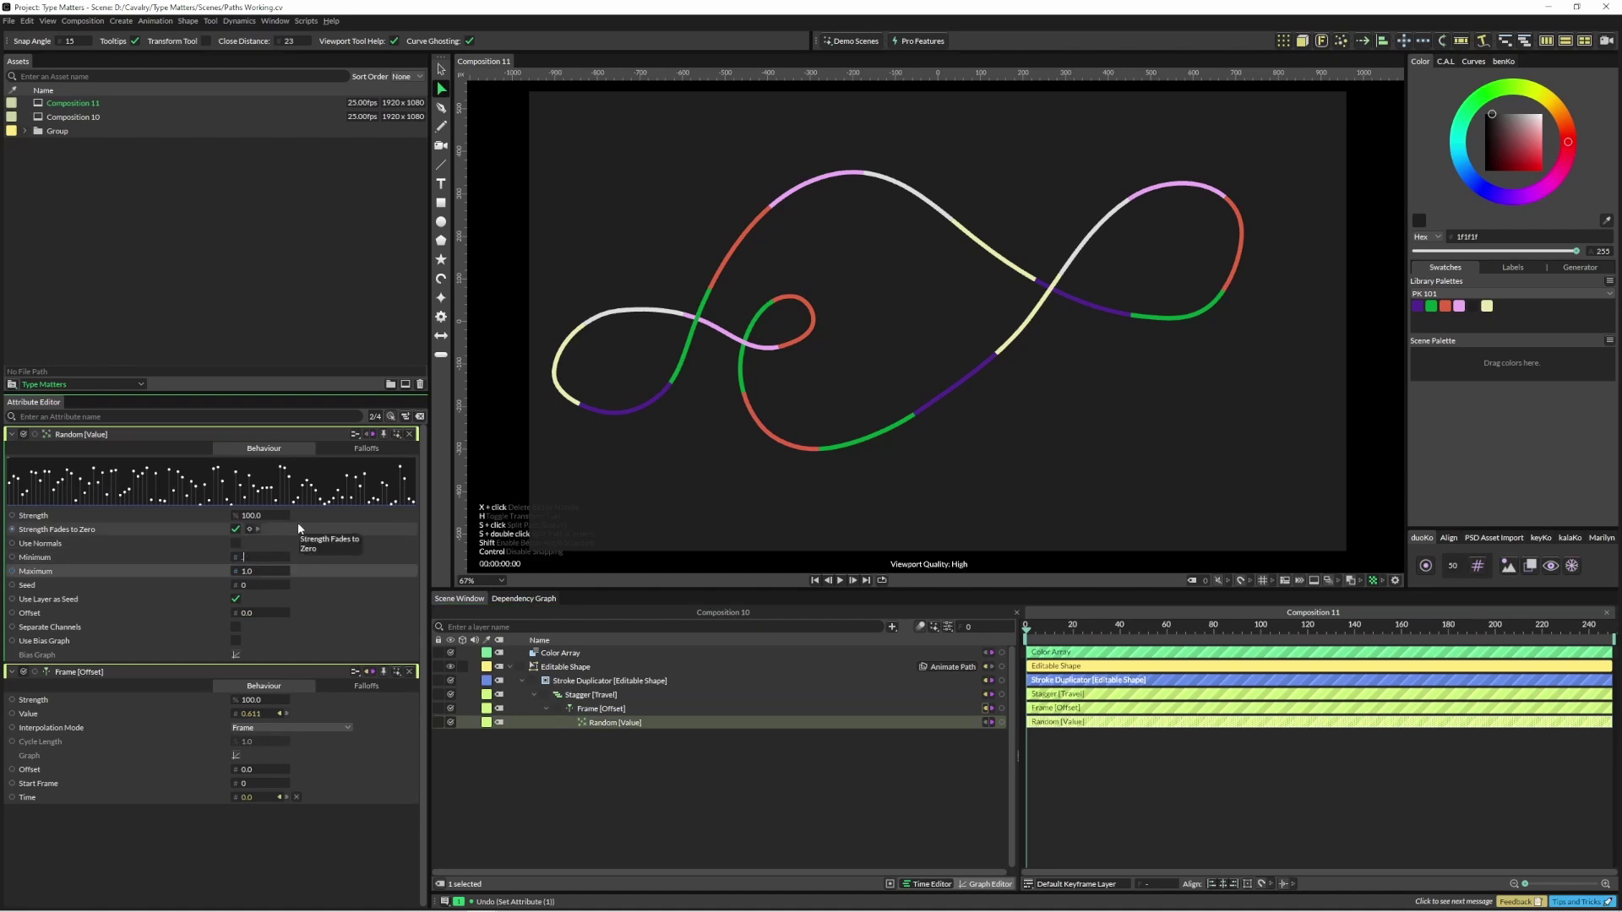
type("0.1")
key("Tab")
key("BackSpace")
type(".8")
key("Return")
left_click(605, 792)
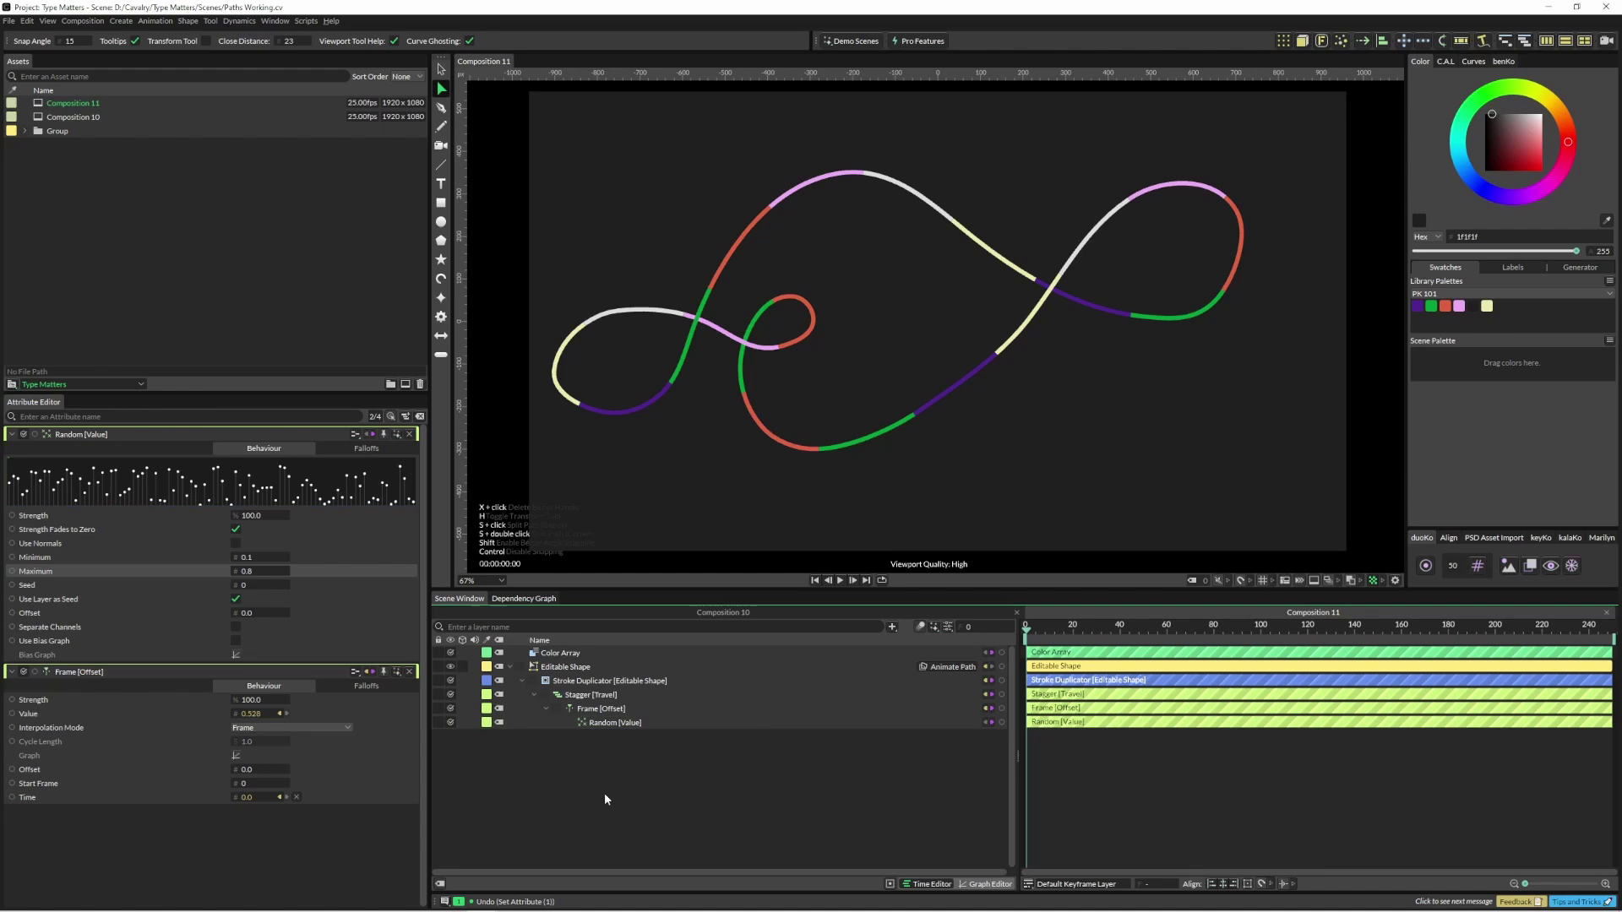
Step: Add a Random behaviour to the Stroke Duplicator's Width
left_click(593, 682)
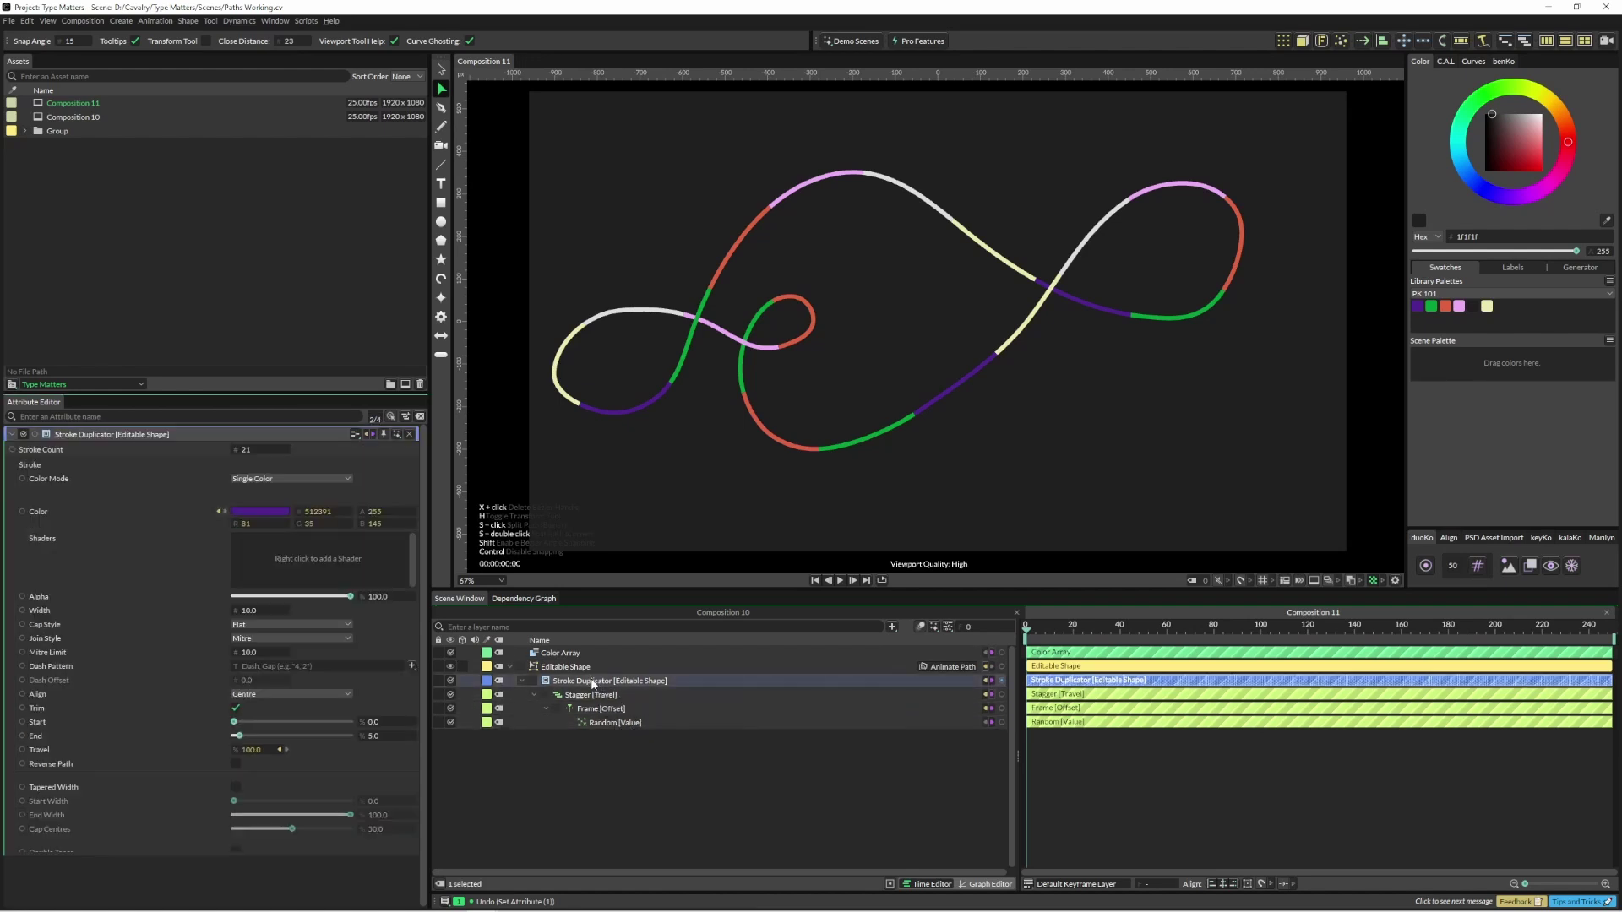
right_click(191, 608)
mouse_move(236, 723)
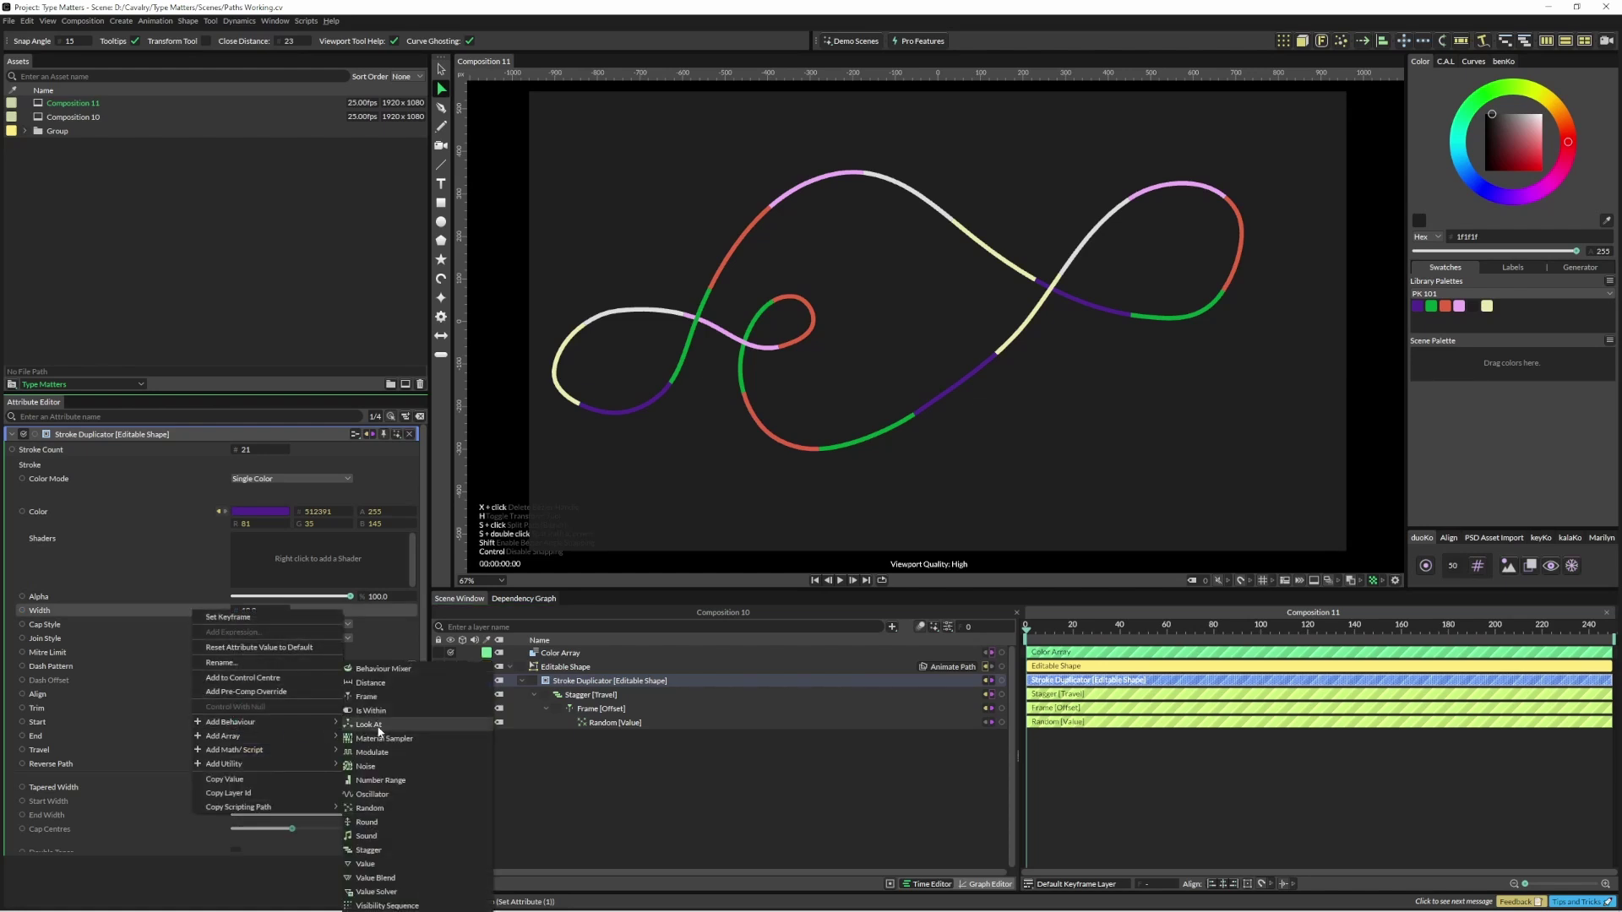
left_click(389, 807)
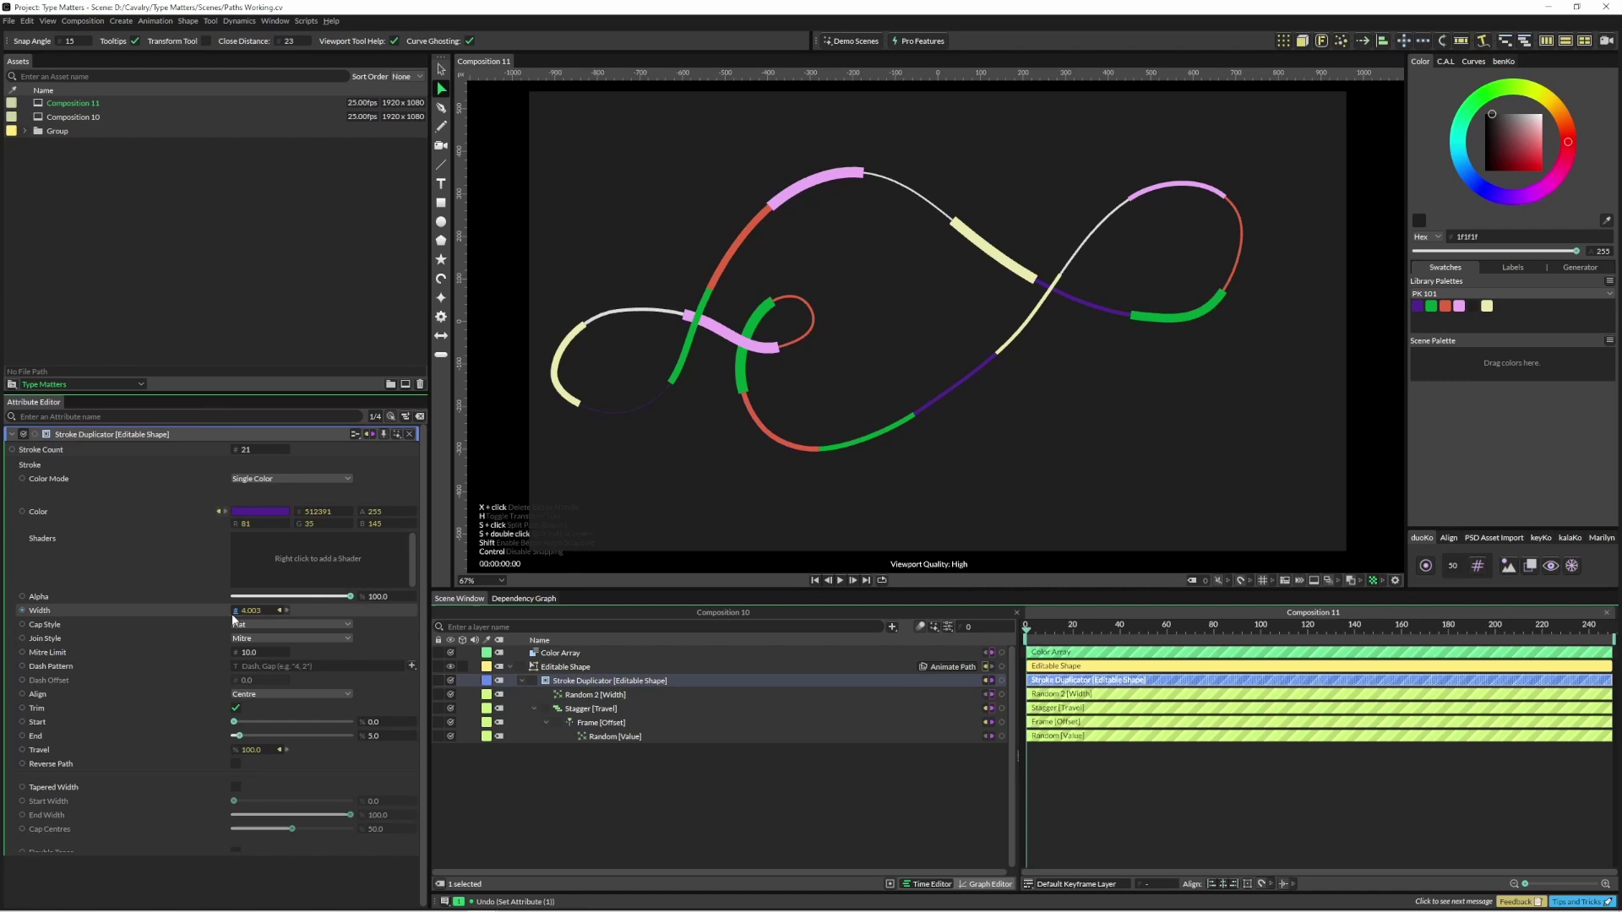
Step: Set the stroke Cap Style to Round and play the animation
left_click(258, 626)
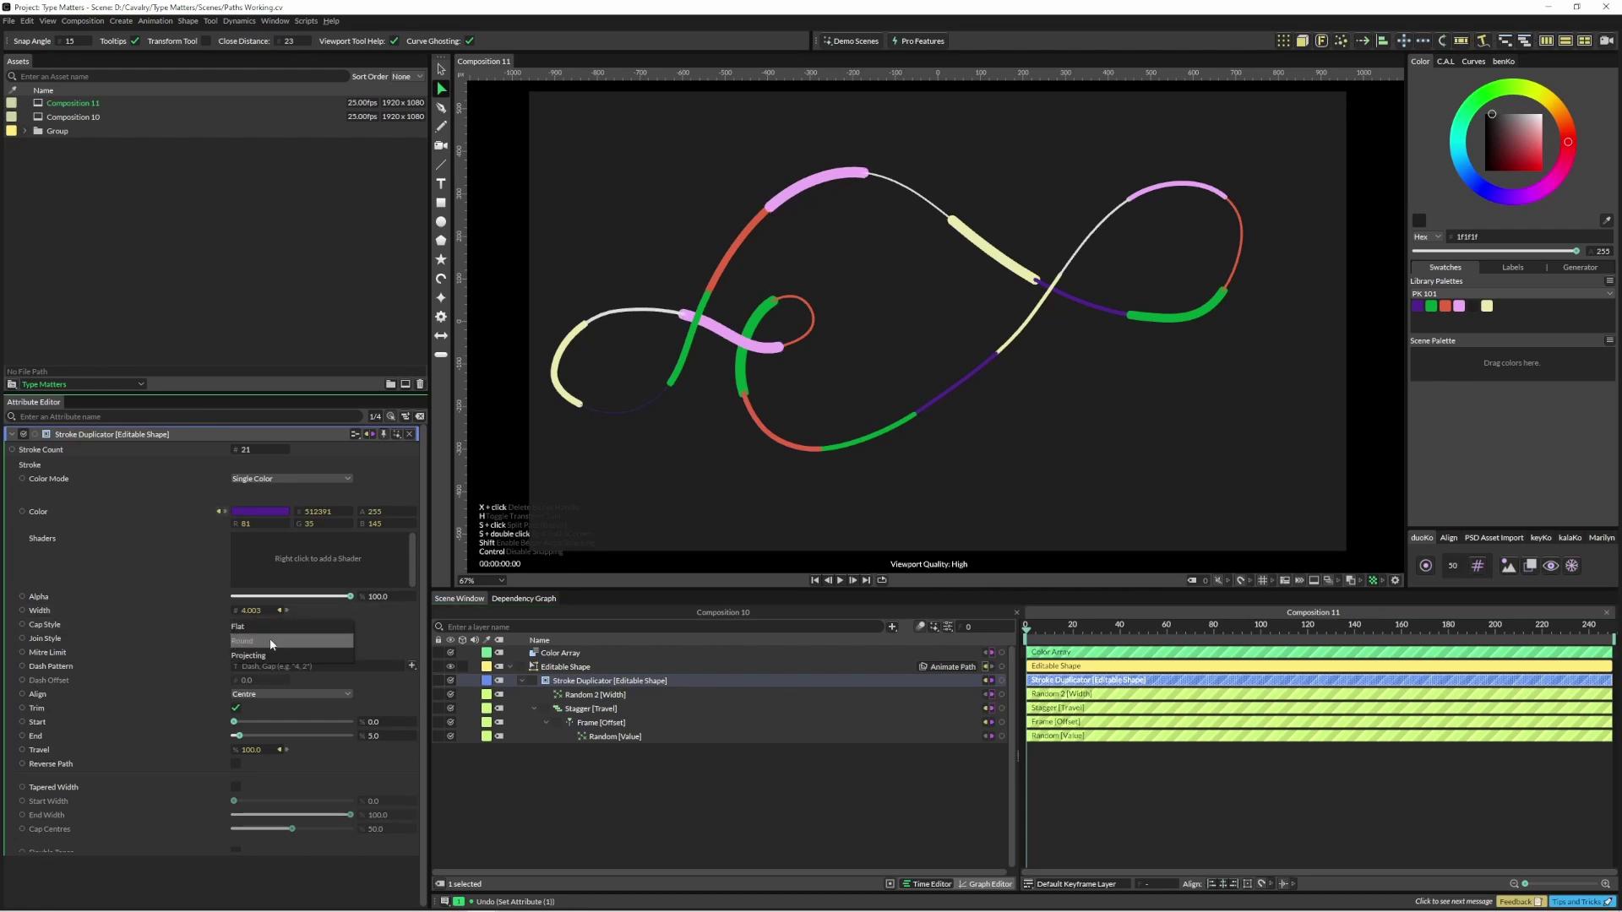
left_click(269, 641)
left_click(636, 808)
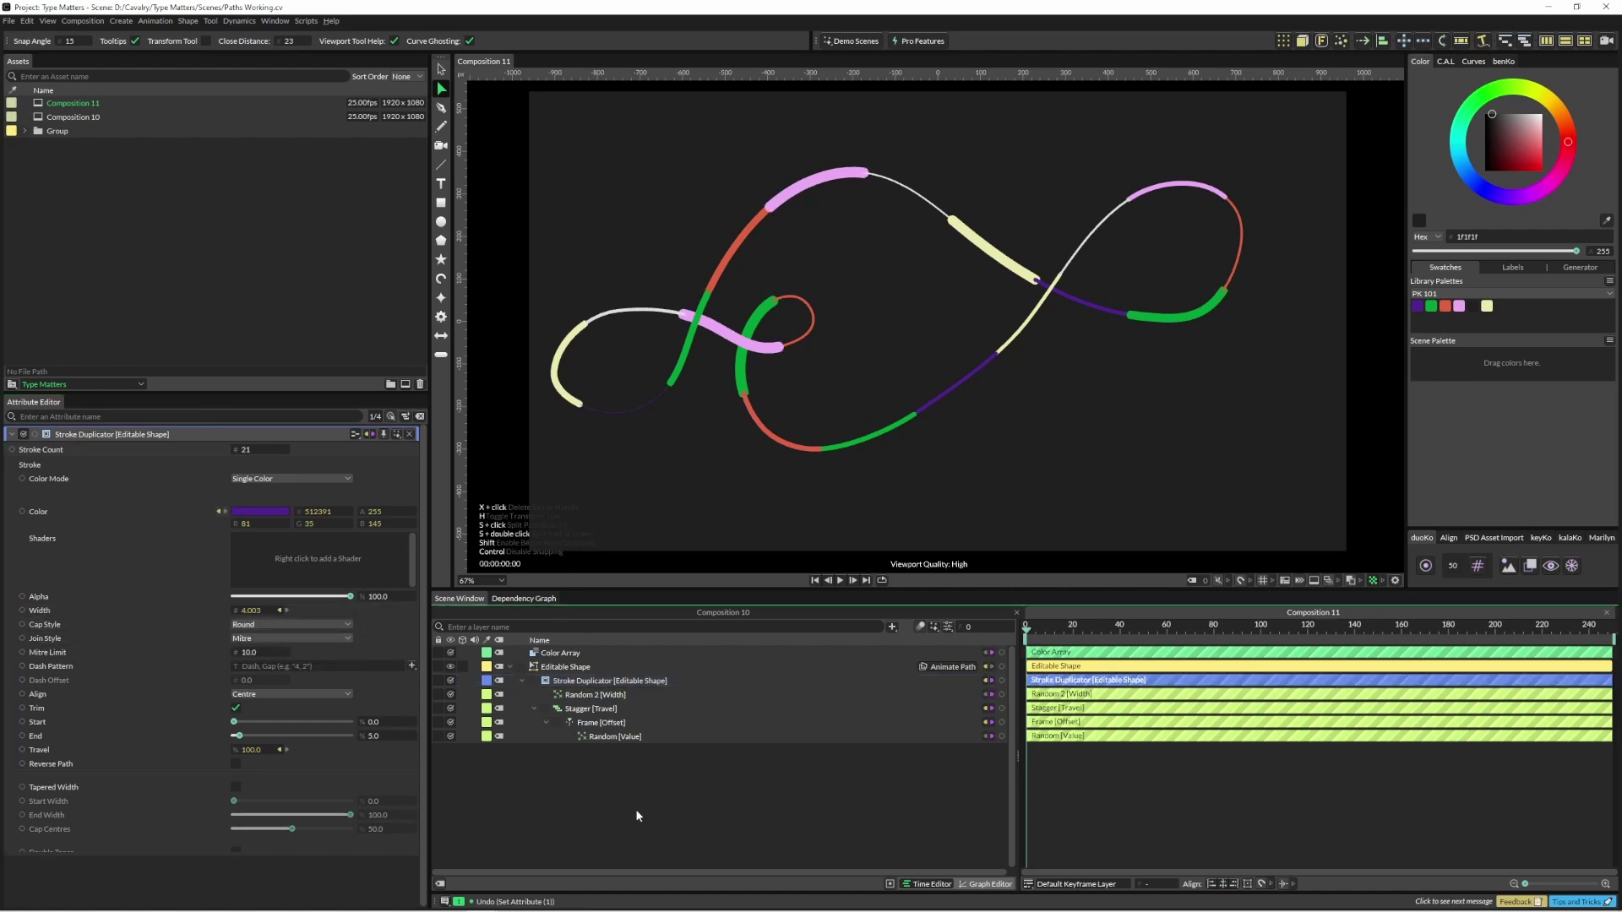
key("space")
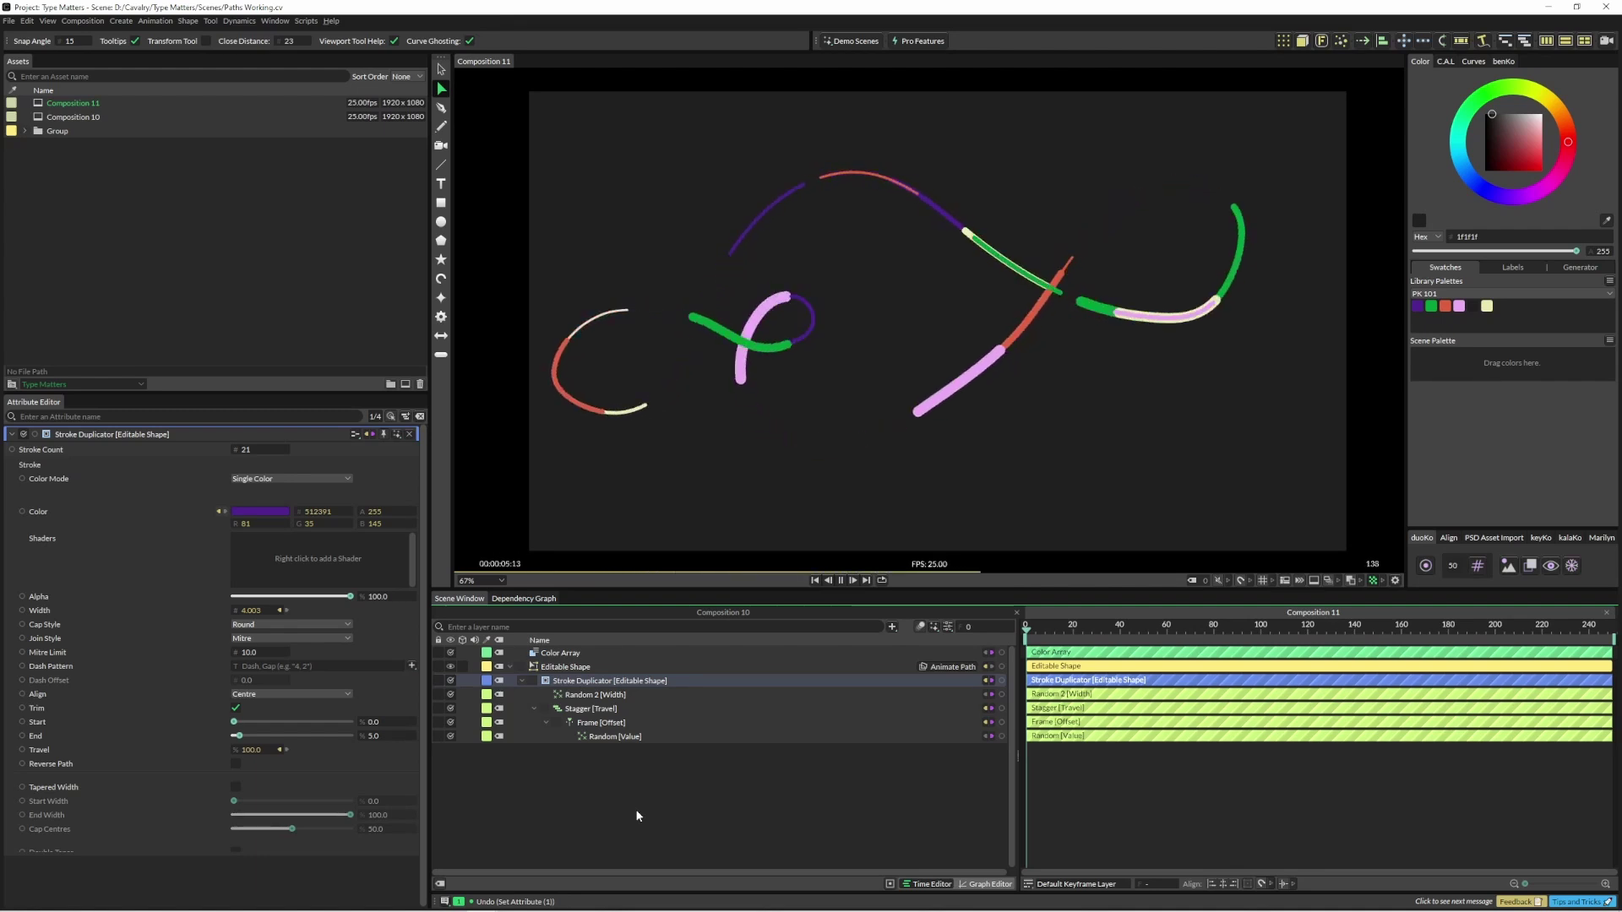
Step: Stop playback and raise the Stroke Count to 35
key("space")
left_click(267, 450)
left_click(267, 450)
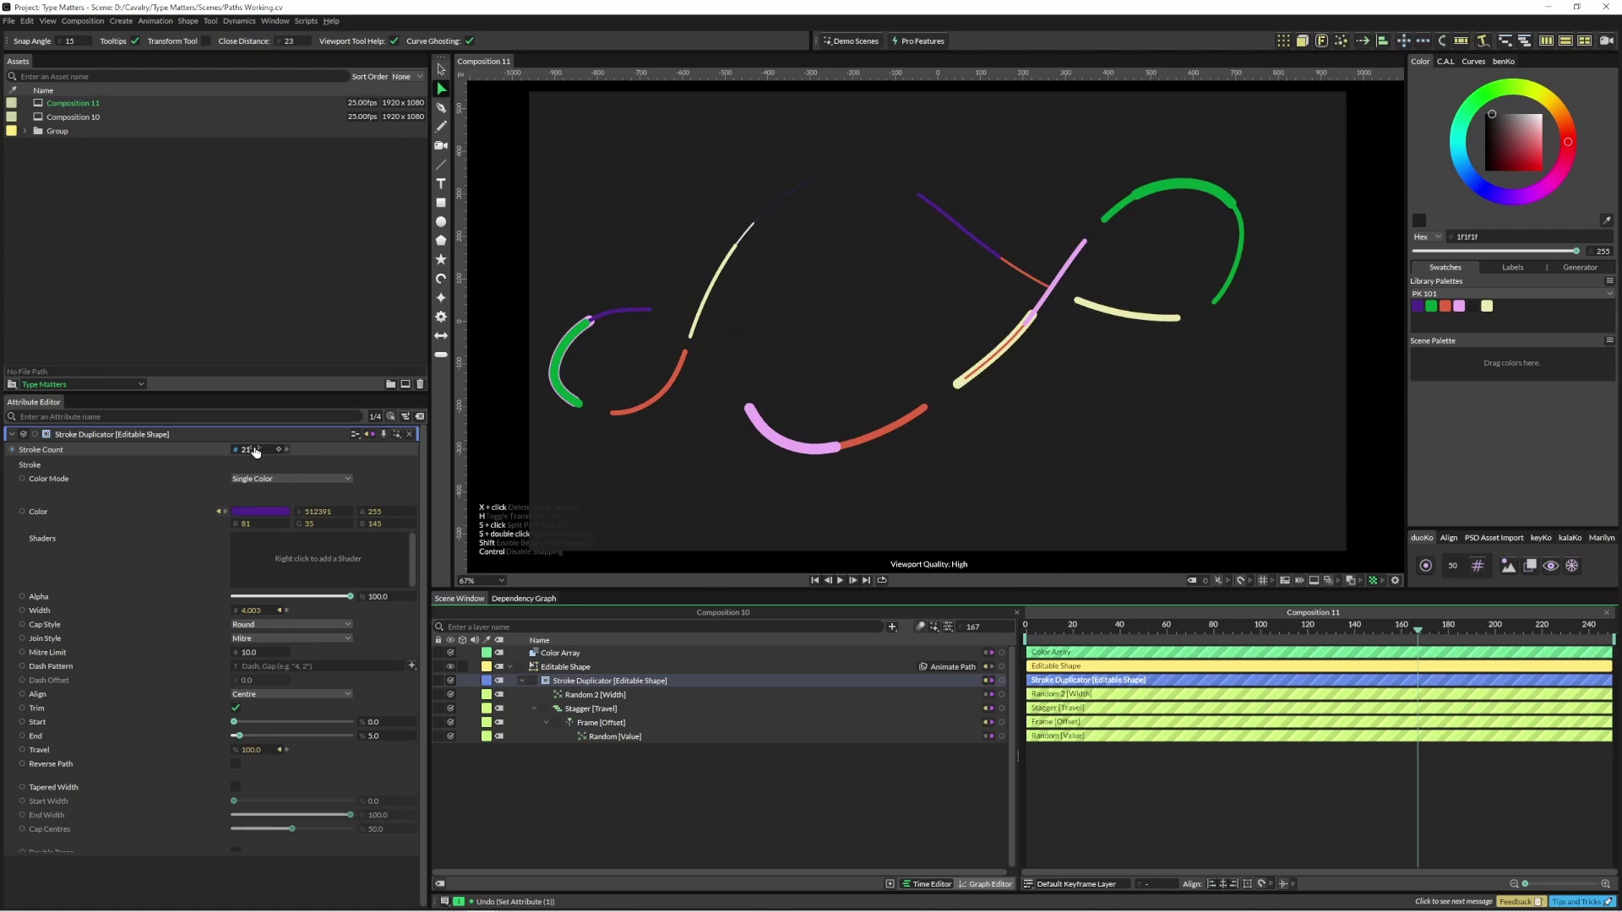
left_click(267, 449)
left_click_drag(267, 454, 271, 455)
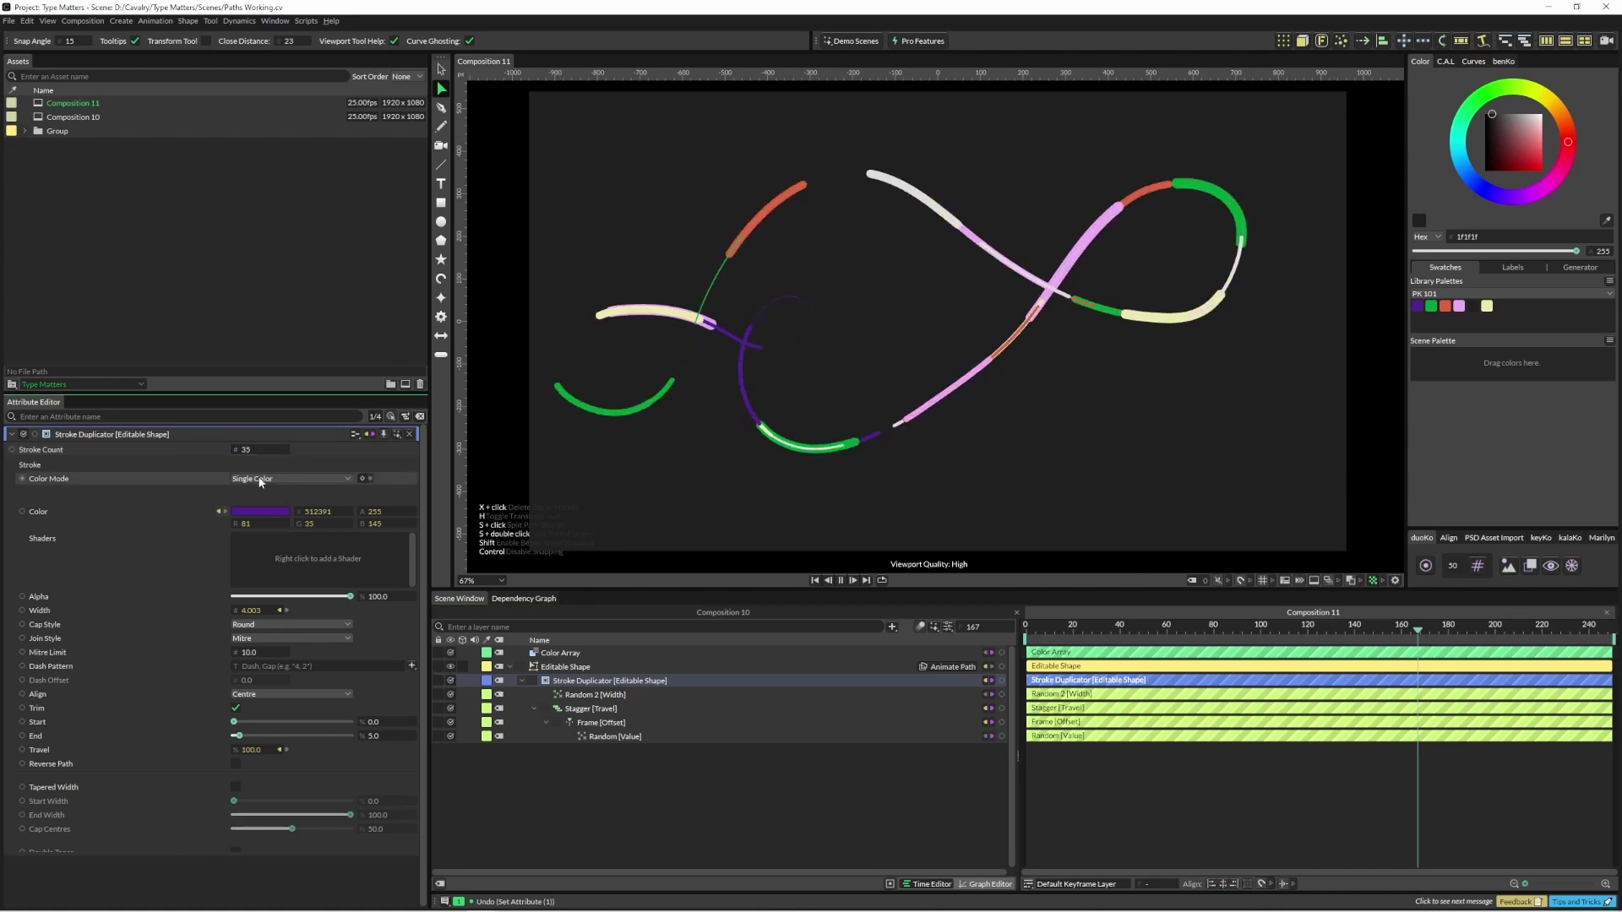
key("space")
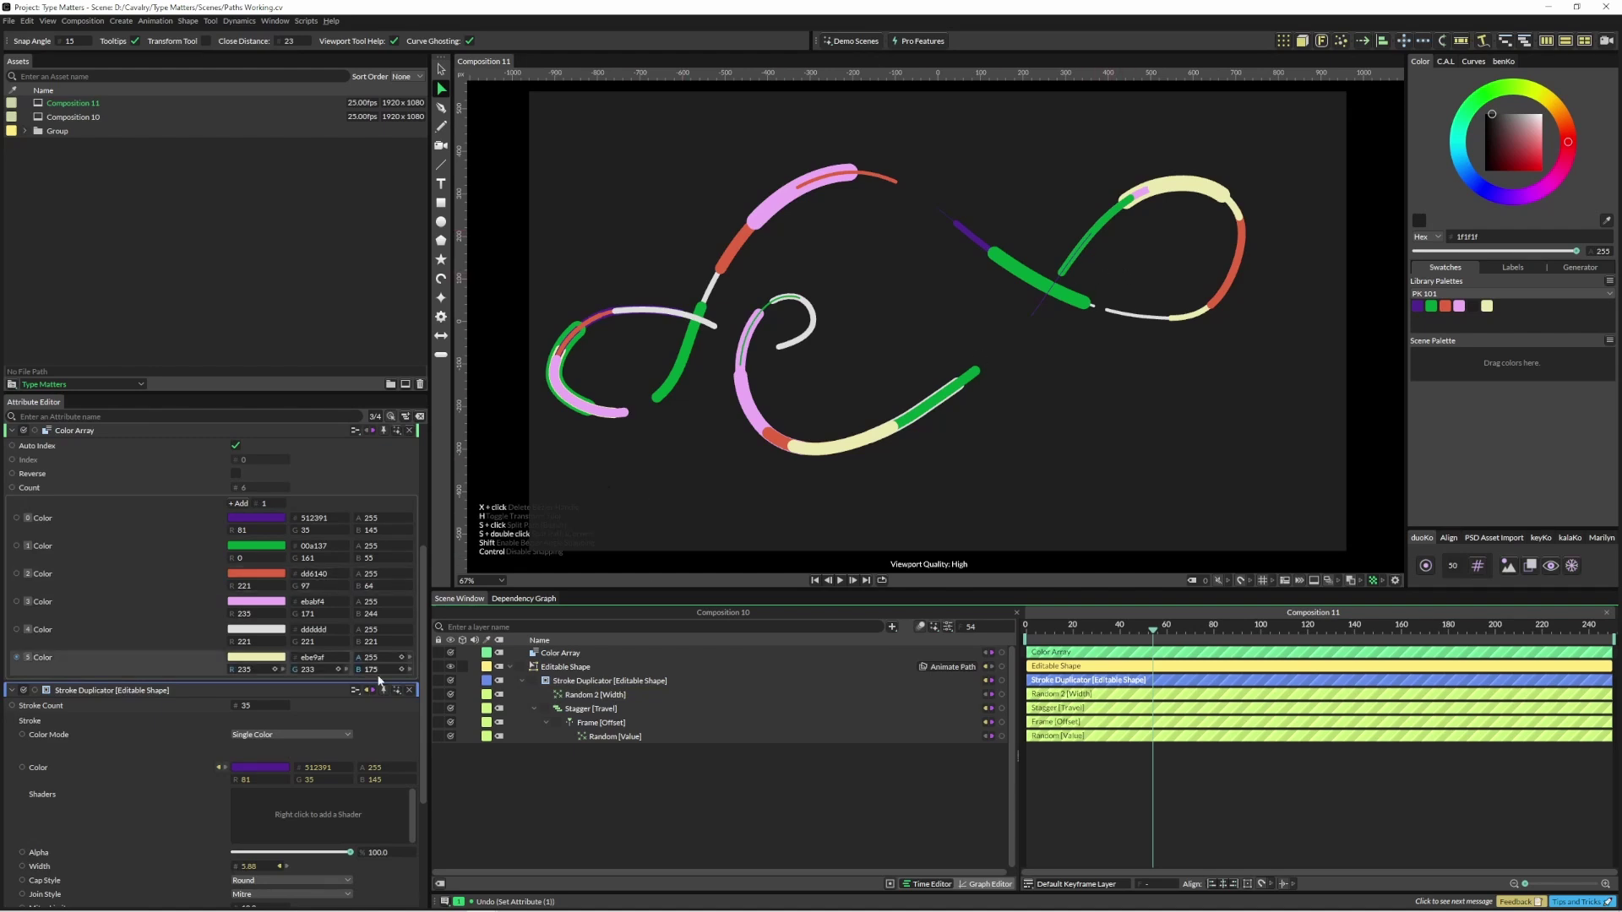
Step: Set the green Color Array entry's alpha to 125 and play the animation
left_click(370, 546)
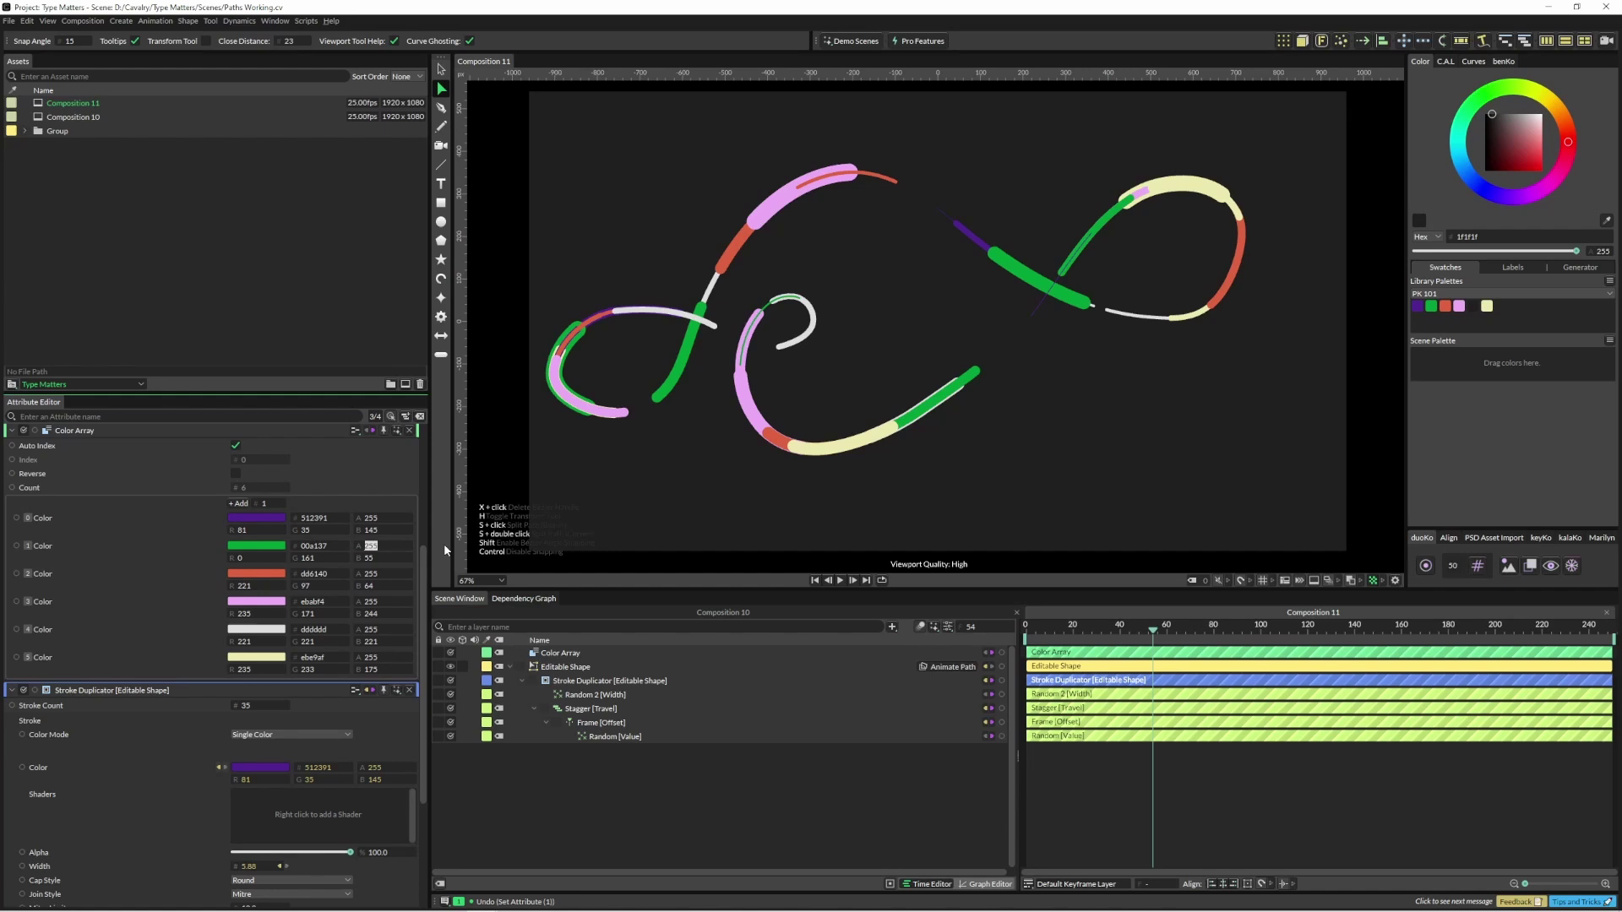
type("125")
key("Return")
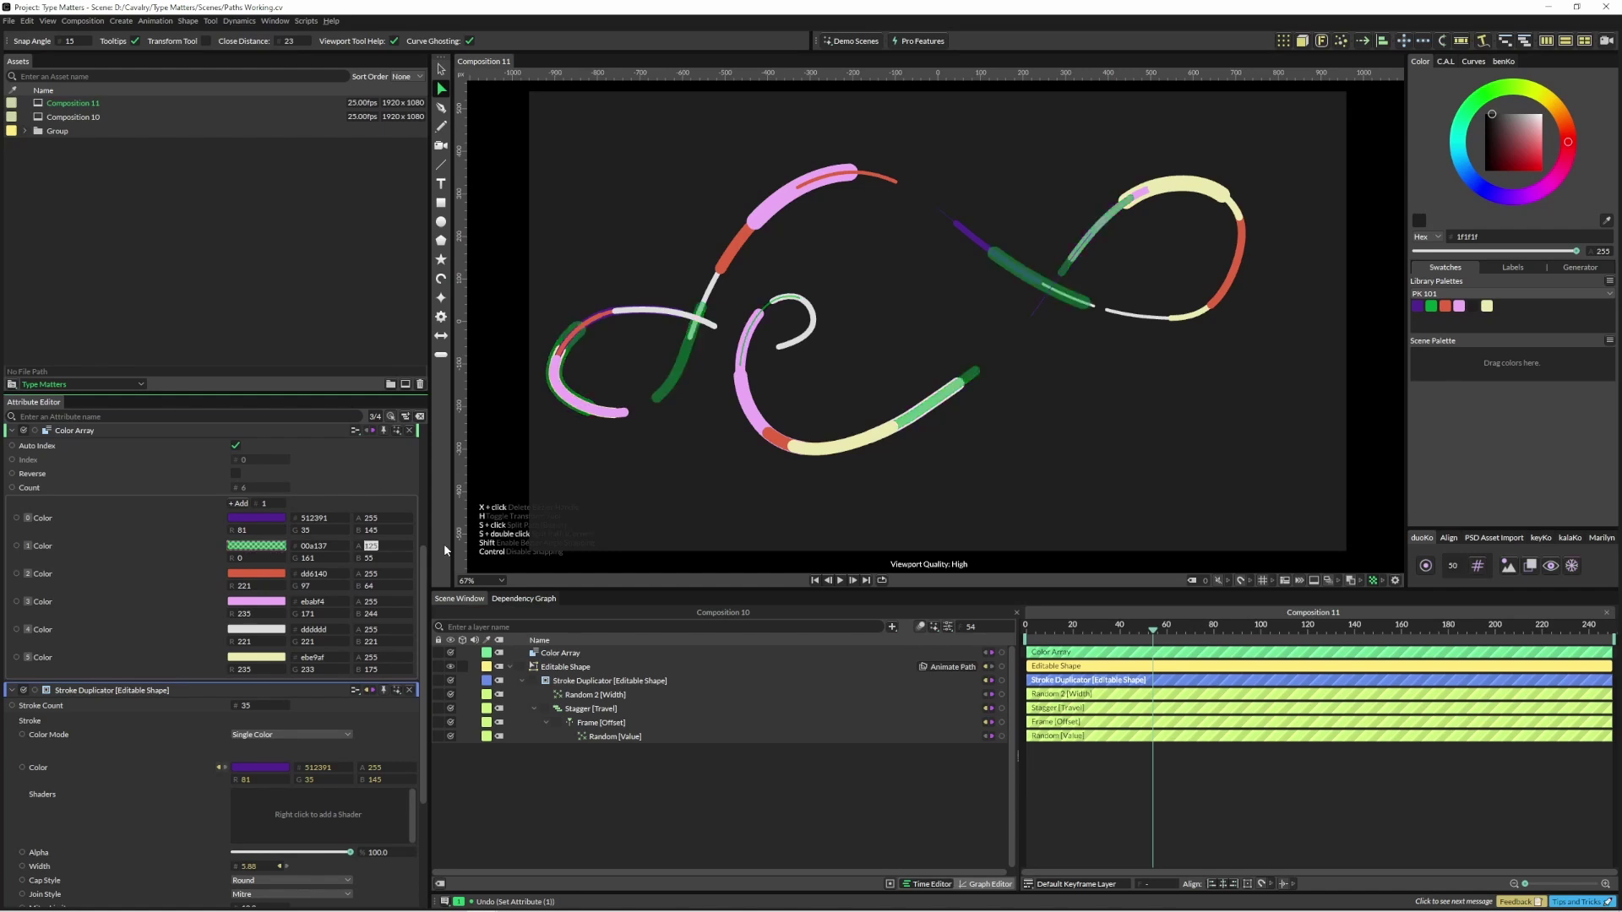
key("space")
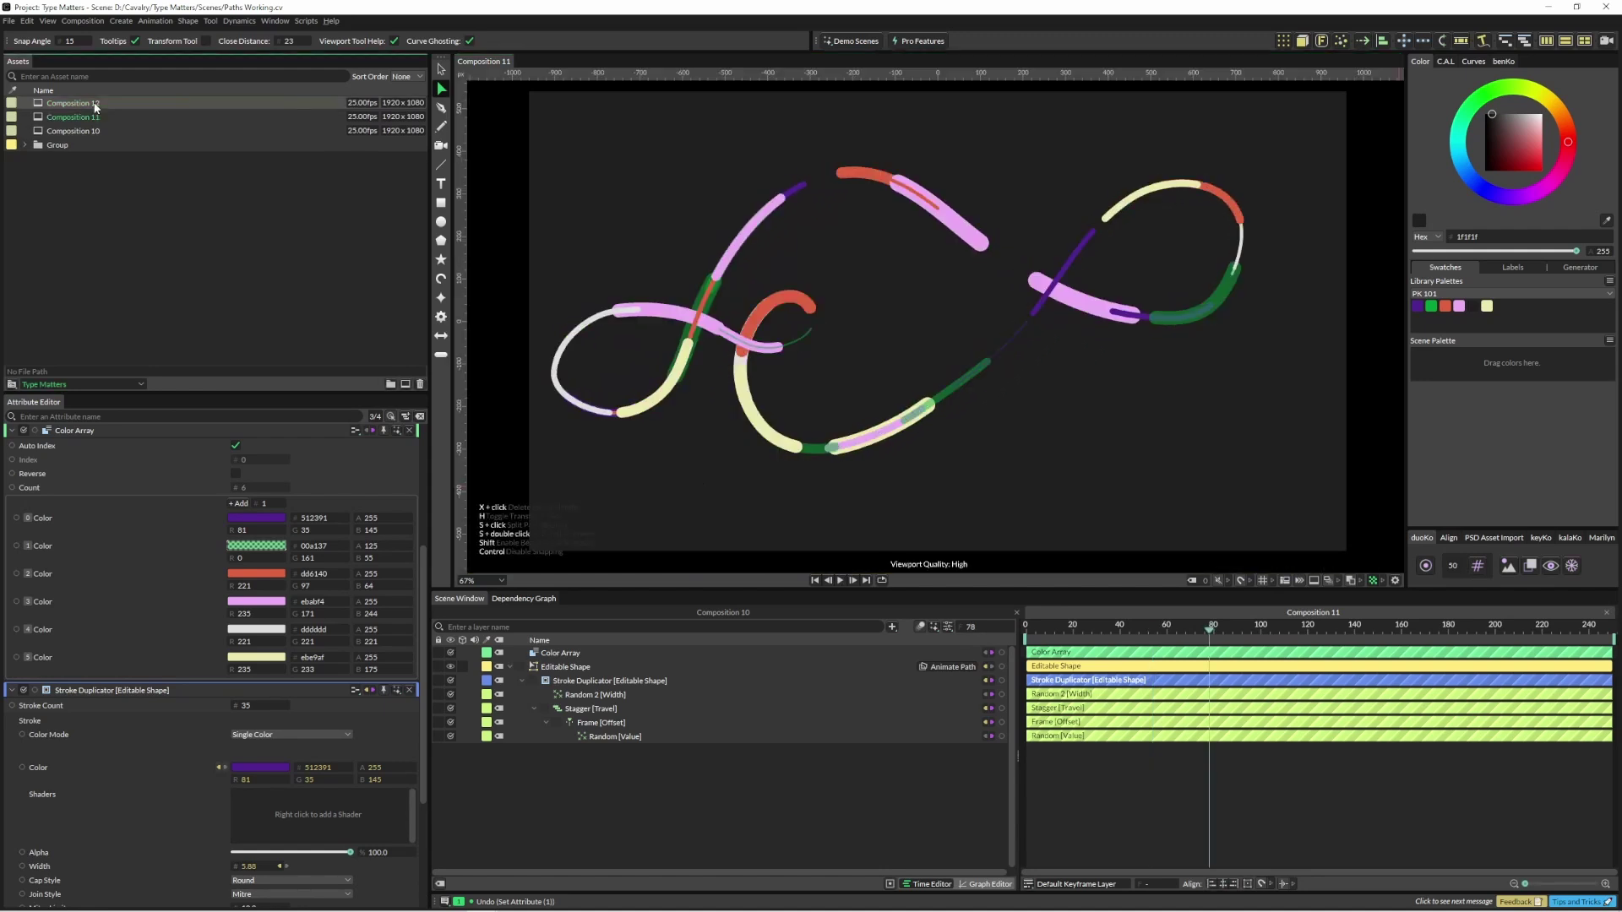
Step: In Composition 12, set the Stroke Duplicator to Flat caps and Outer alignment, then preview playback
left_click(272, 369)
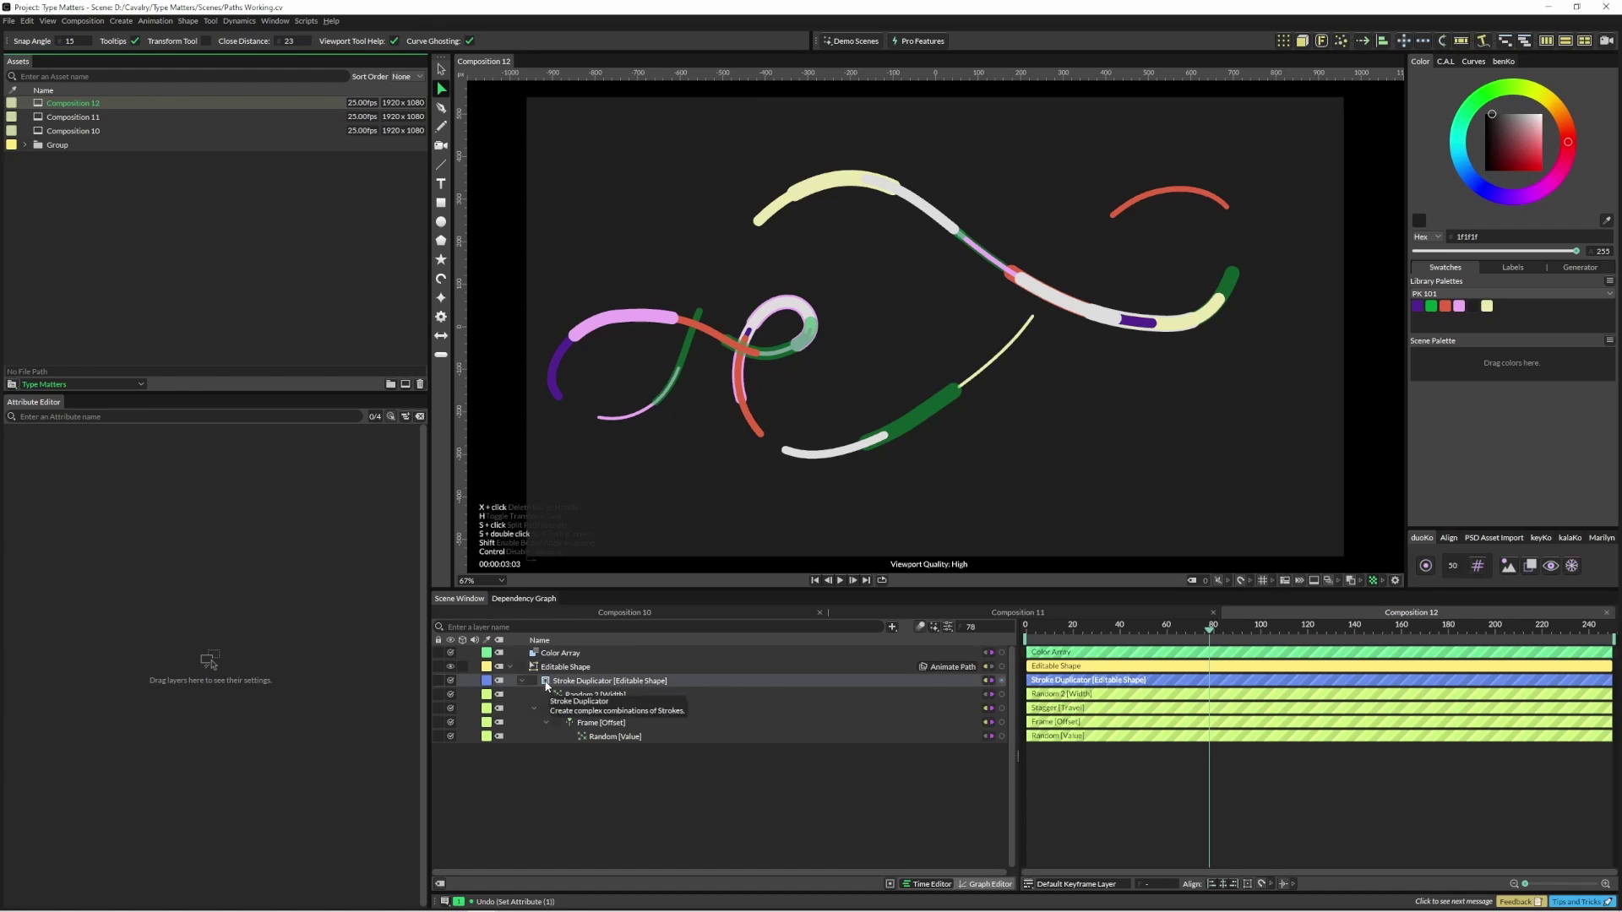
left_click(460, 680)
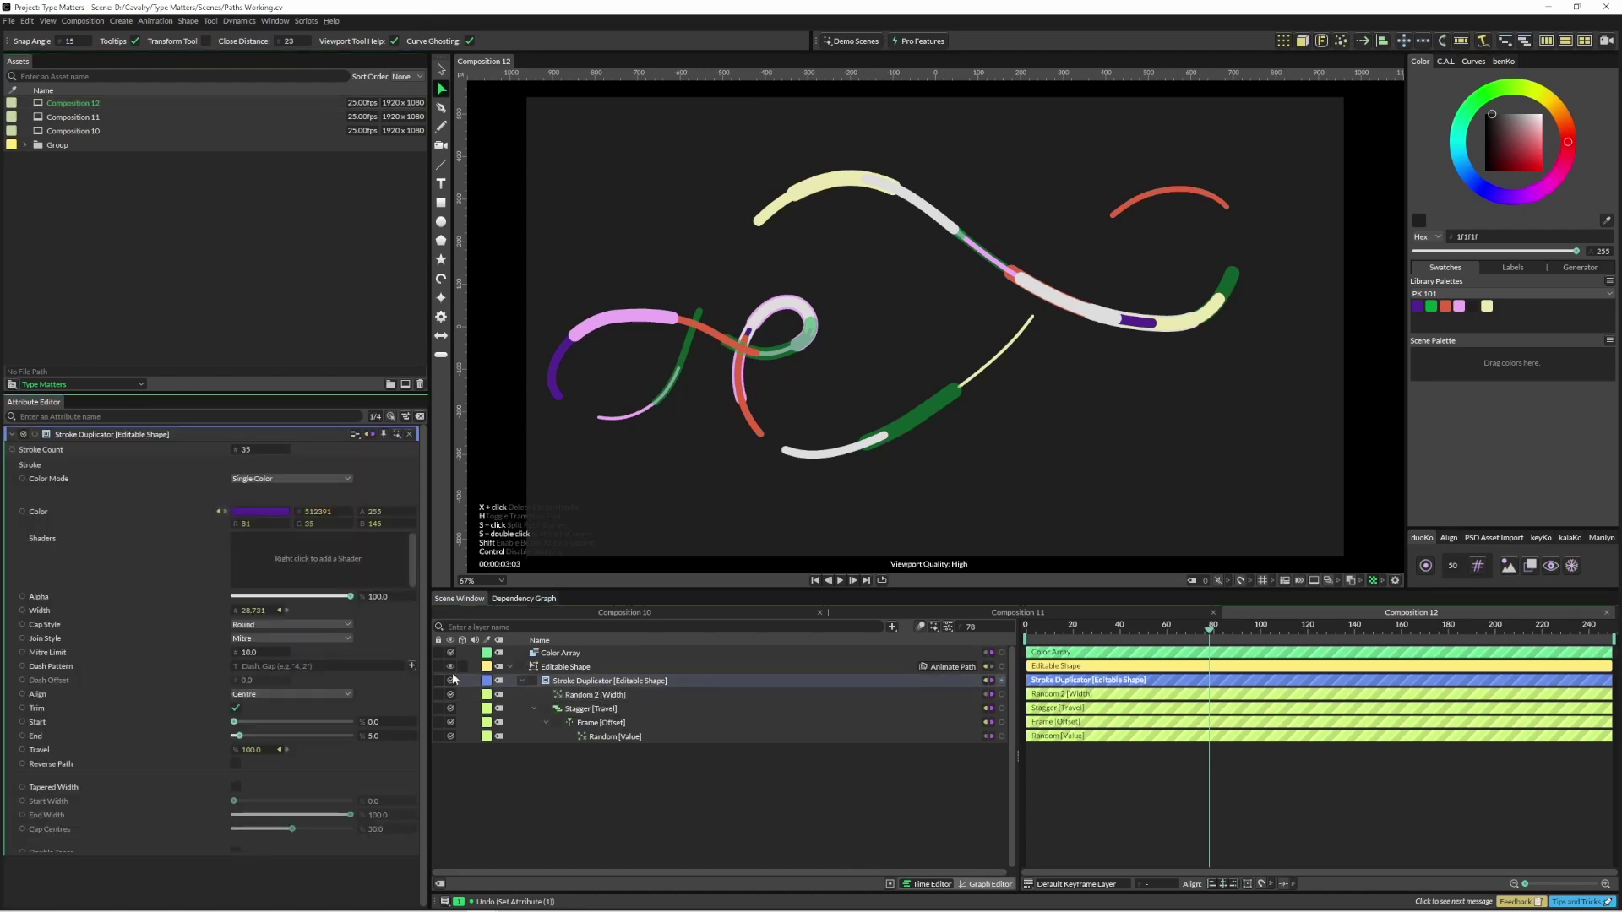
left_click(303, 625)
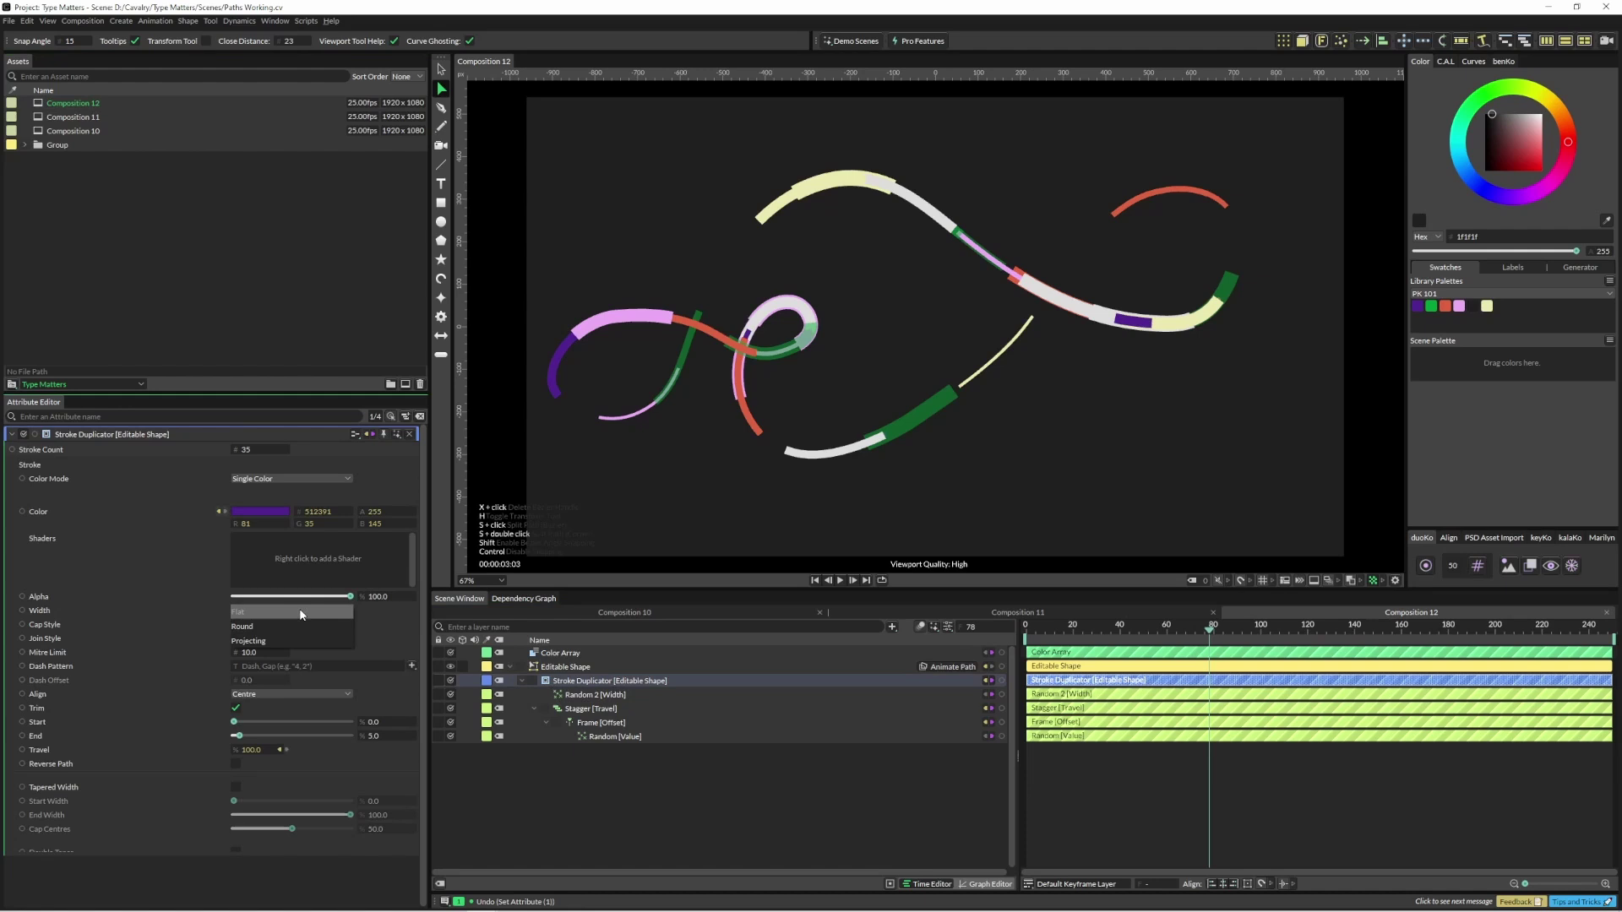
left_click(301, 614)
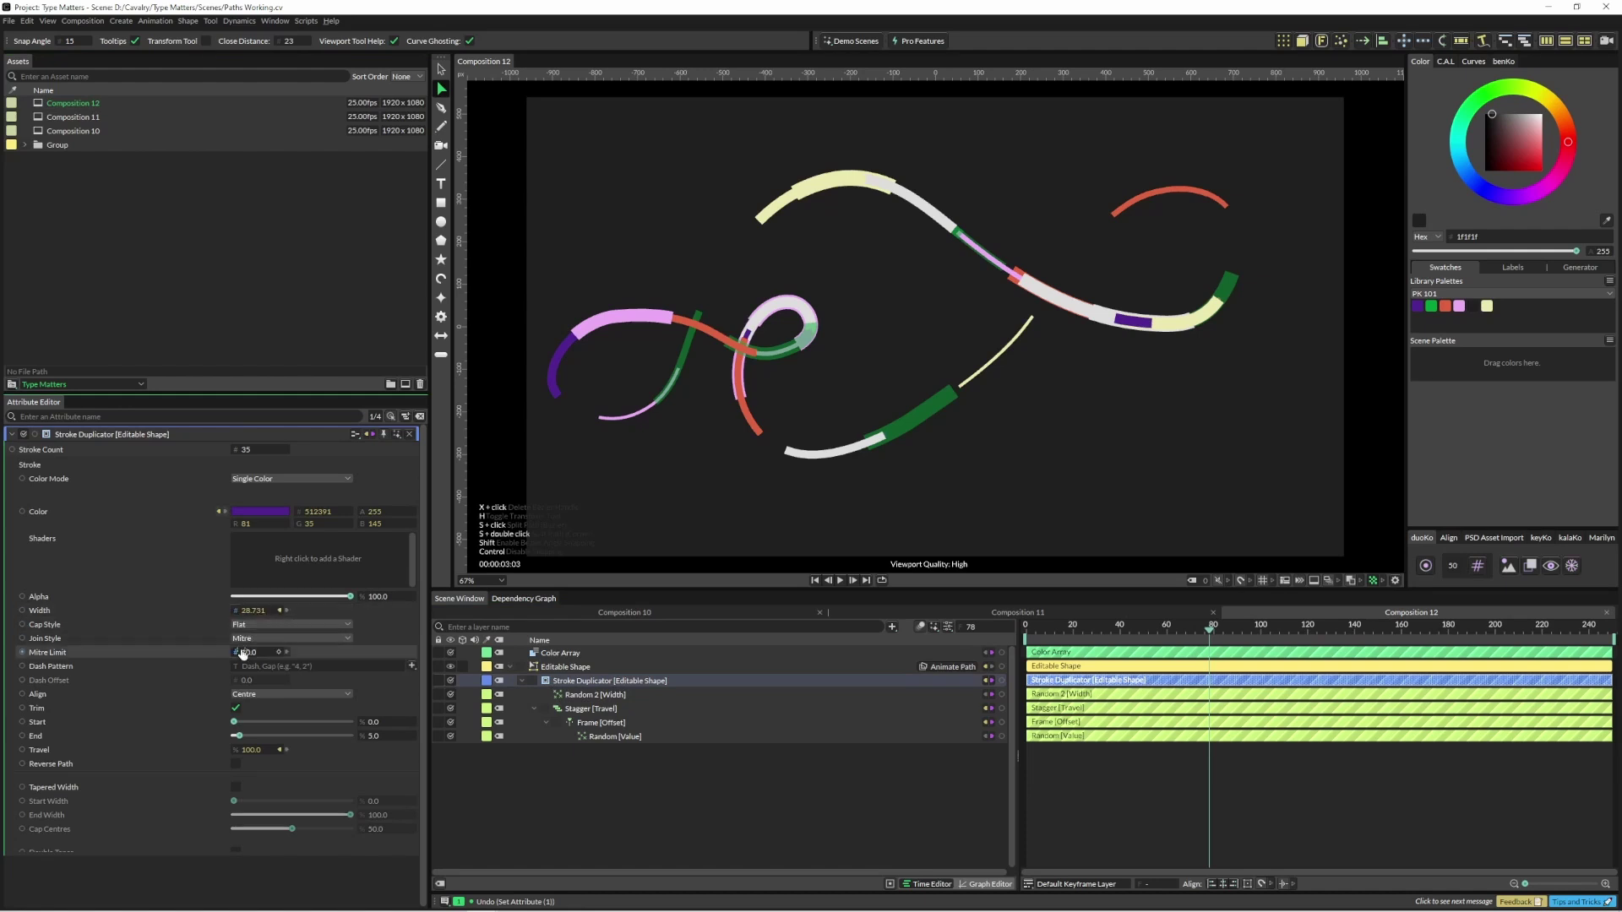
left_click(257, 696)
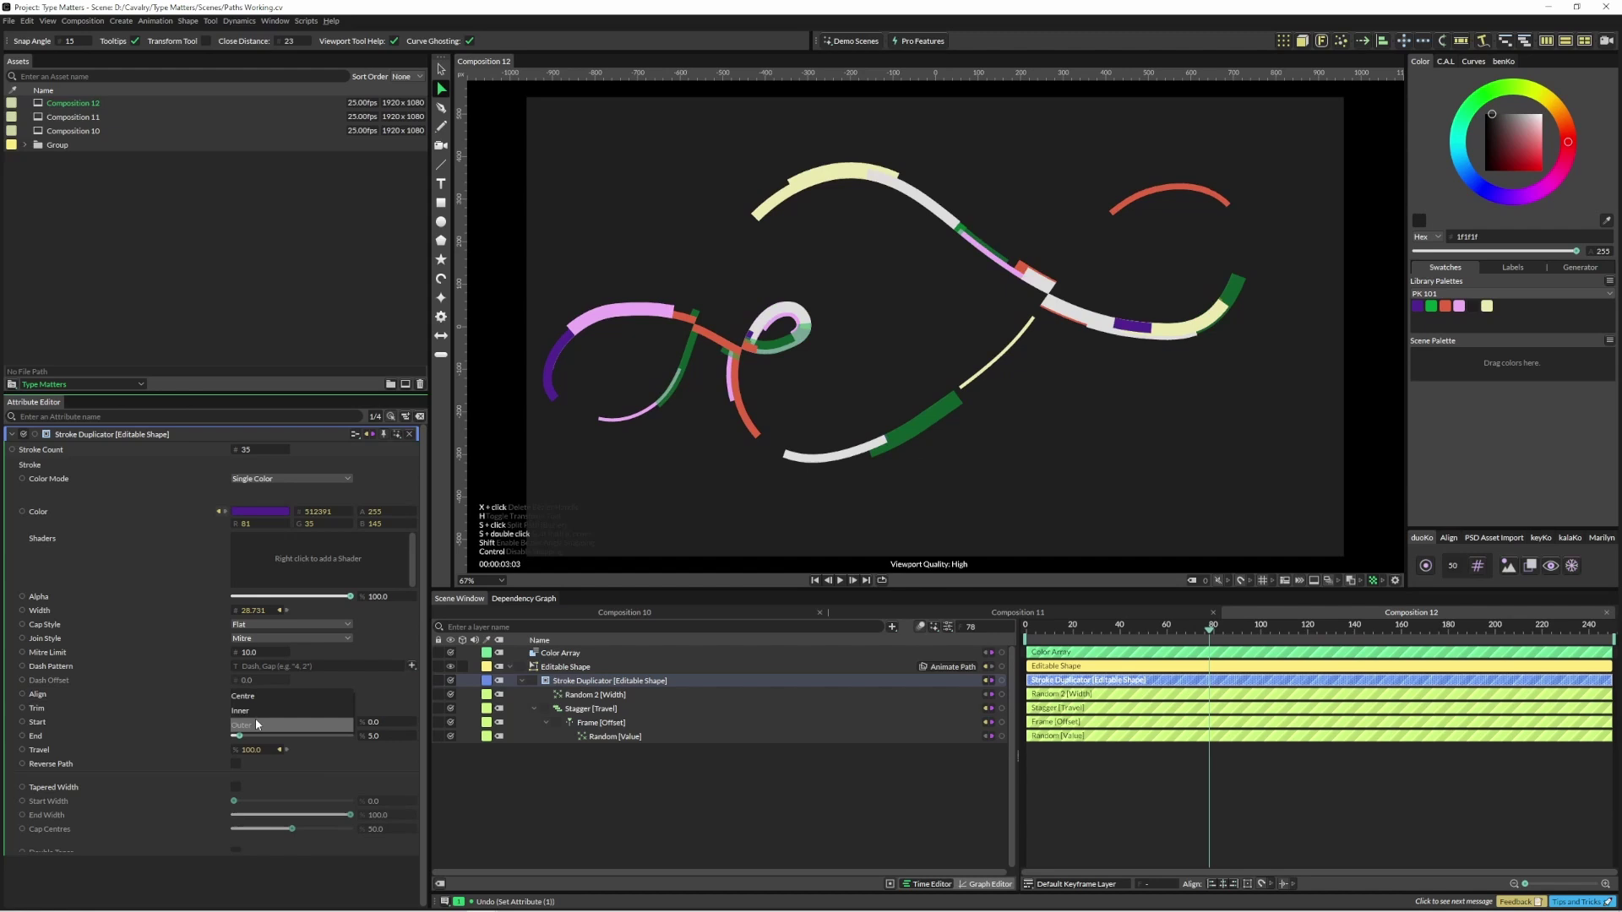
left_click(256, 725)
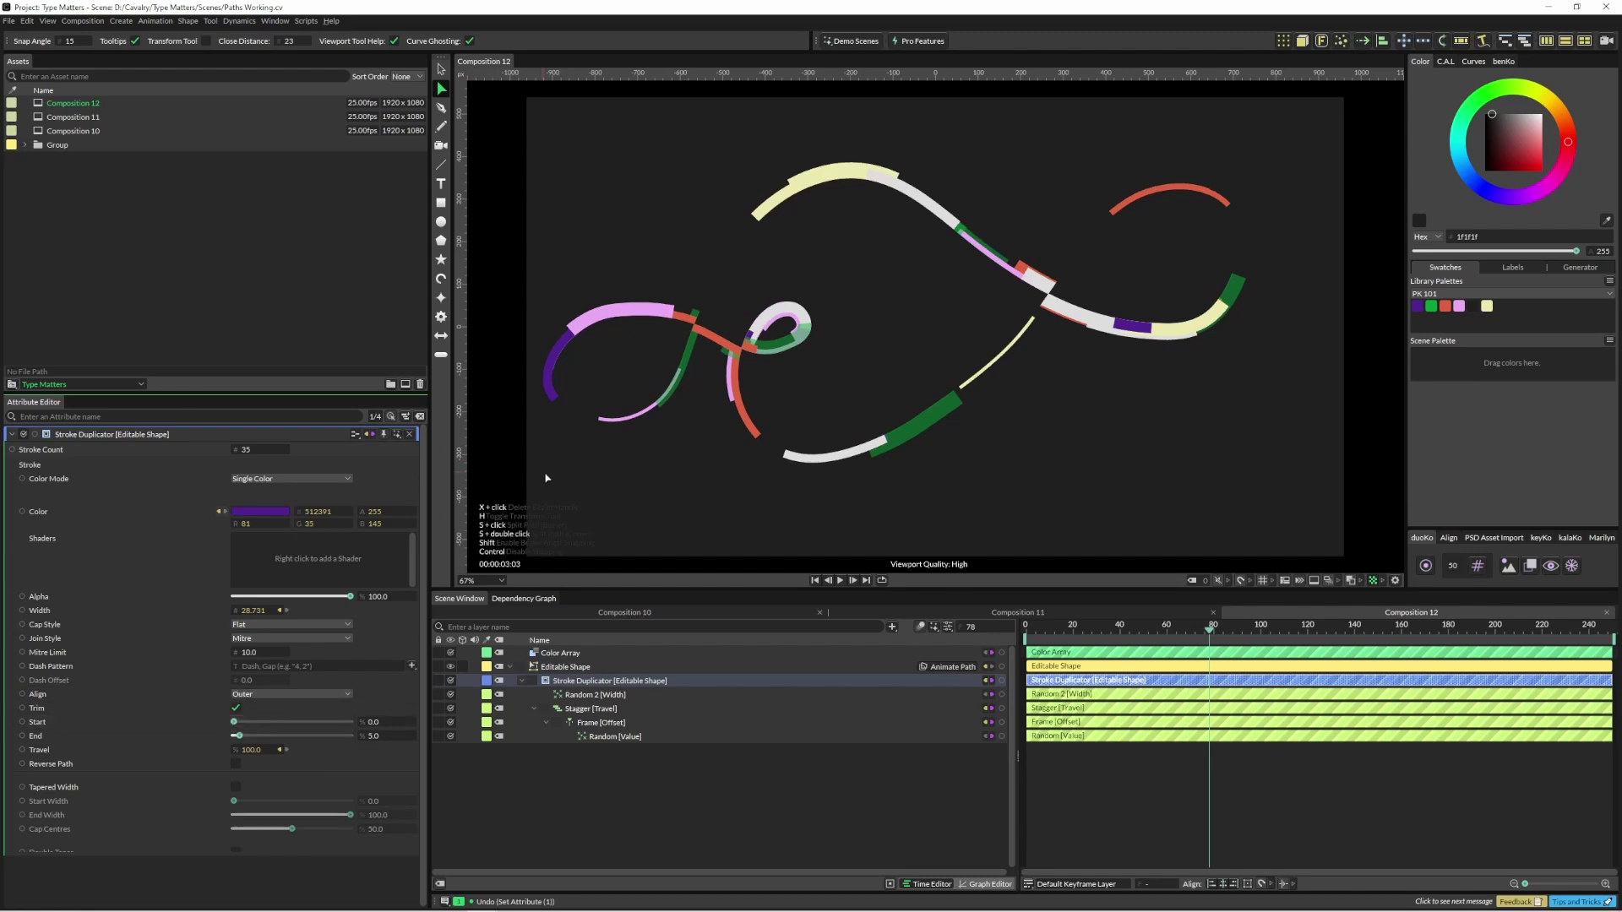
key("space")
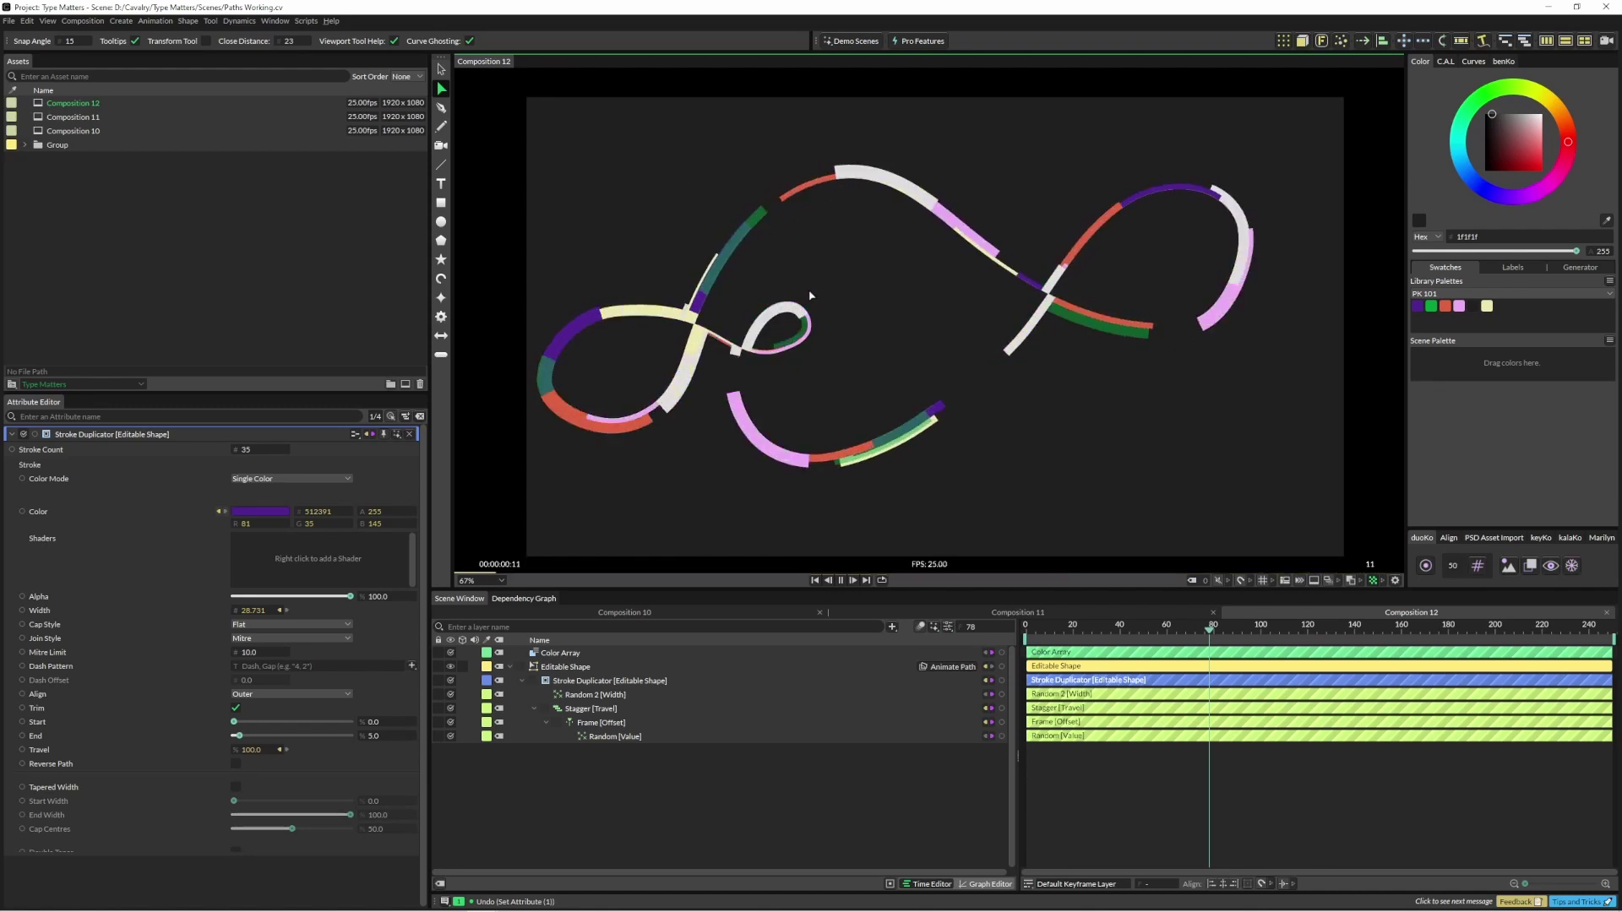
key("space")
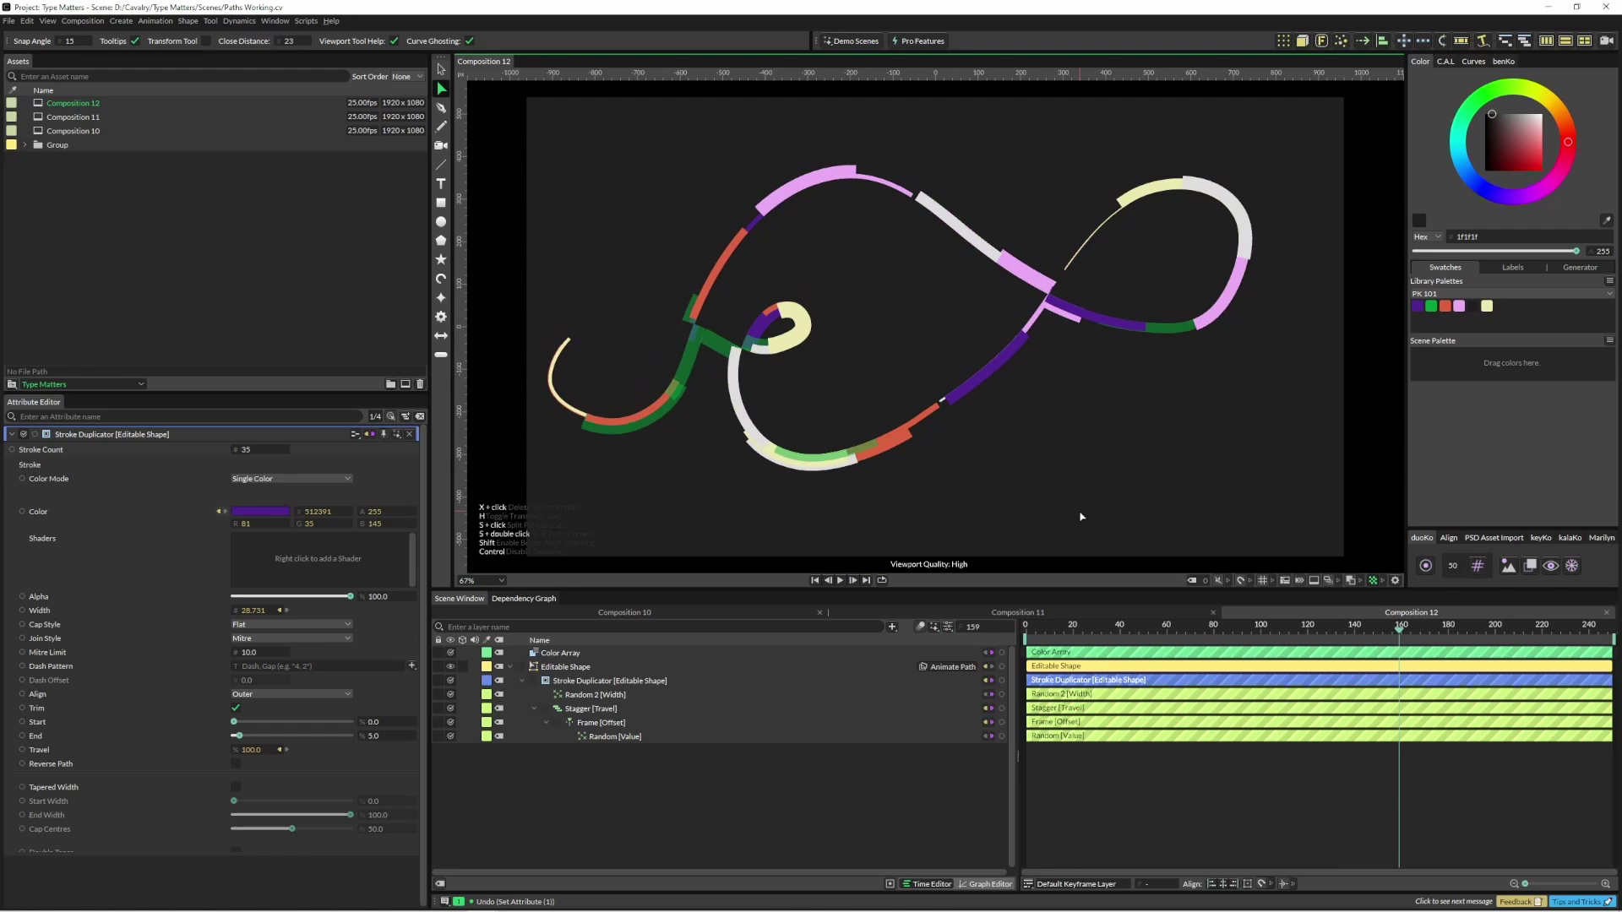